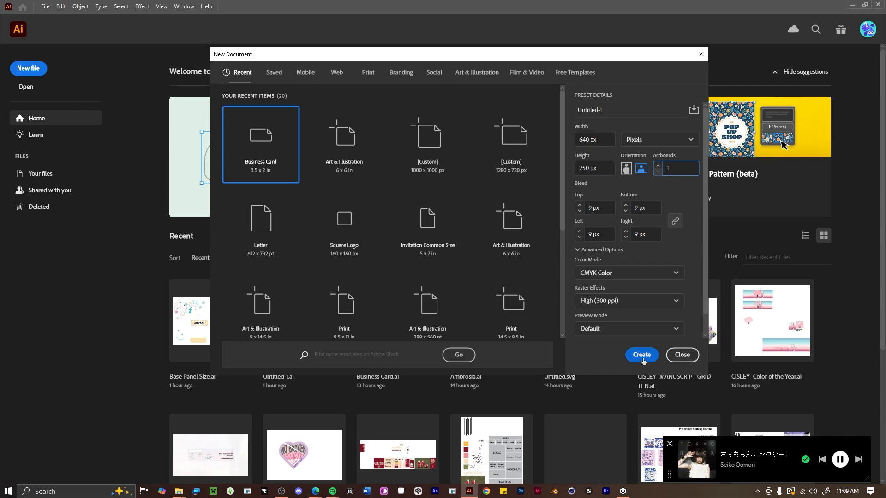
- Save a Twitch Panels preset at 640 x 250 px with 0 px bleed and RGB color, and create the document from it
click(694, 111)
text(Twitch Pane)
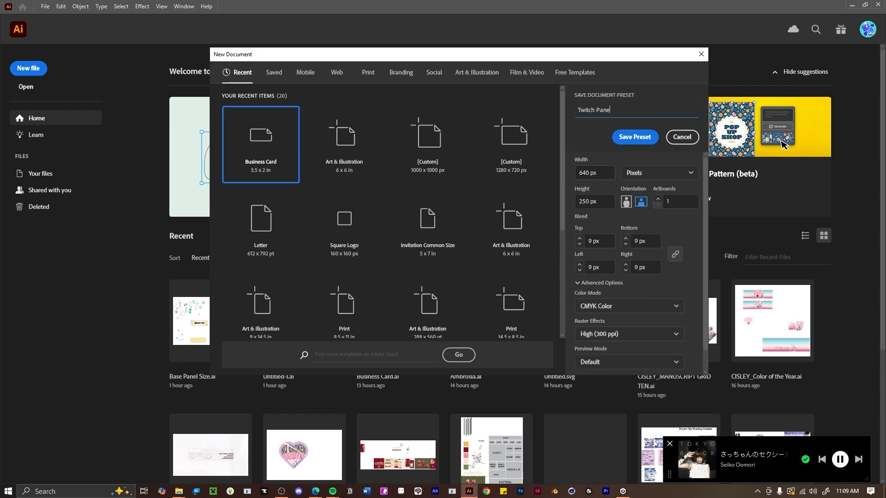
text(ls)
click(627, 306)
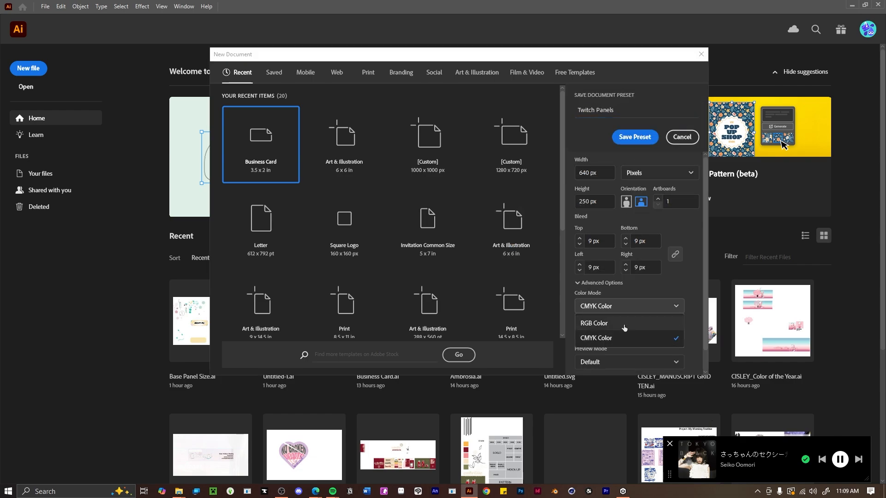
click(624, 324)
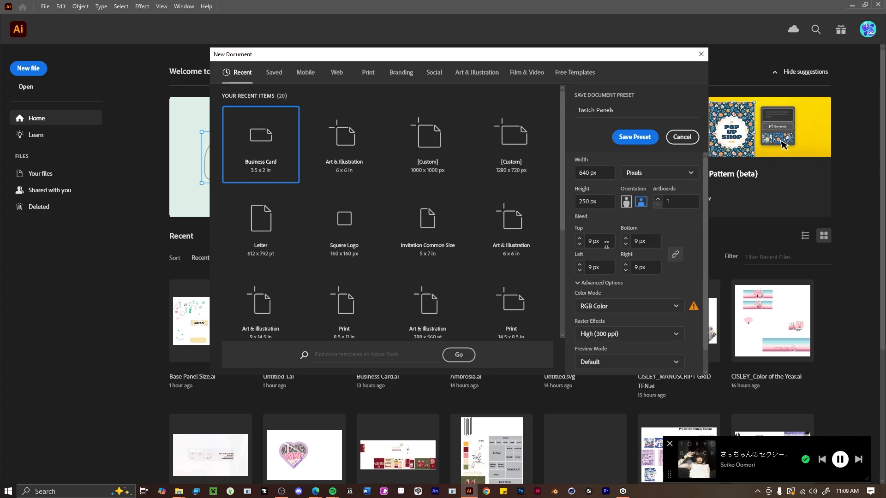
scroll(703, 359, down, 2)
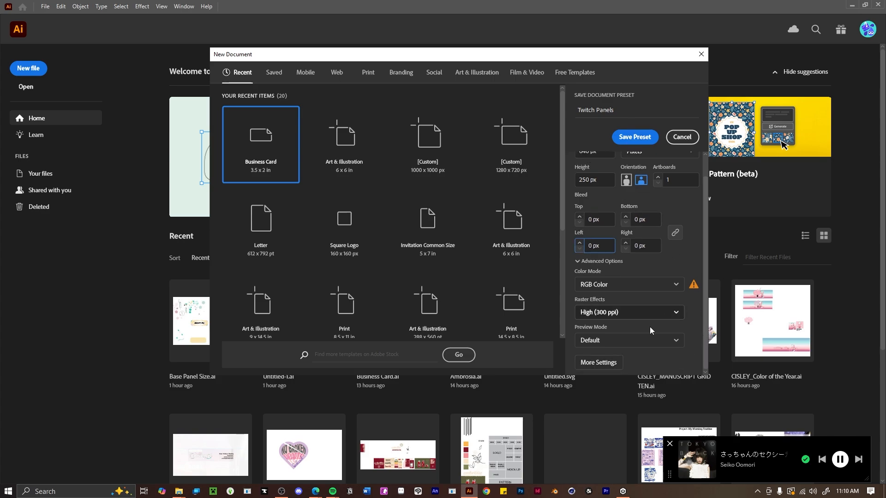
click(629, 138)
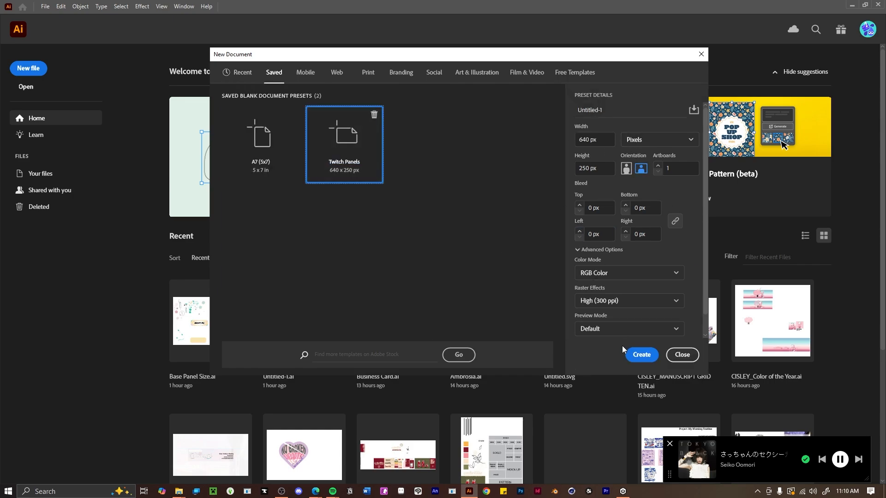
click(640, 353)
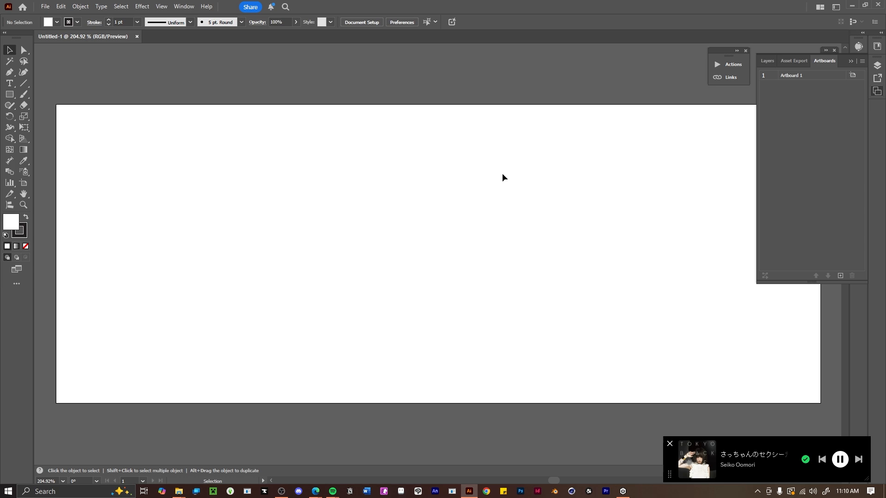
- Arrange three overlapping circles along the rounded base to form the outline of a cloud
key(ctrl+1)
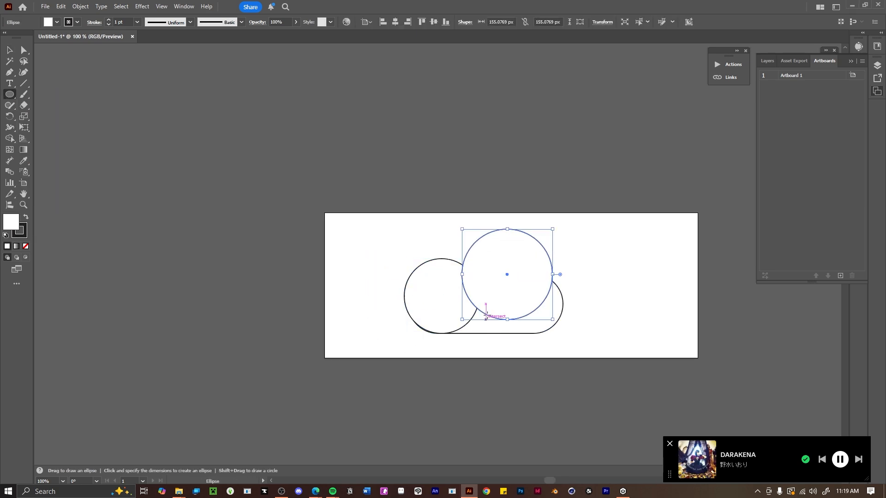
click(450, 307)
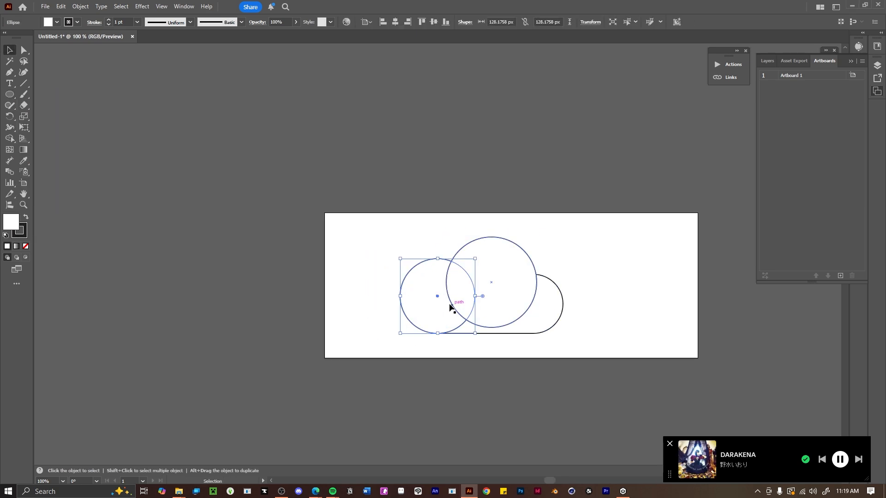
drag(449, 306, 547, 307)
drag(573, 259, 556, 275)
drag(534, 311, 564, 306)
click(489, 332)
drag(564, 308, 577, 308)
drag(433, 304, 426, 304)
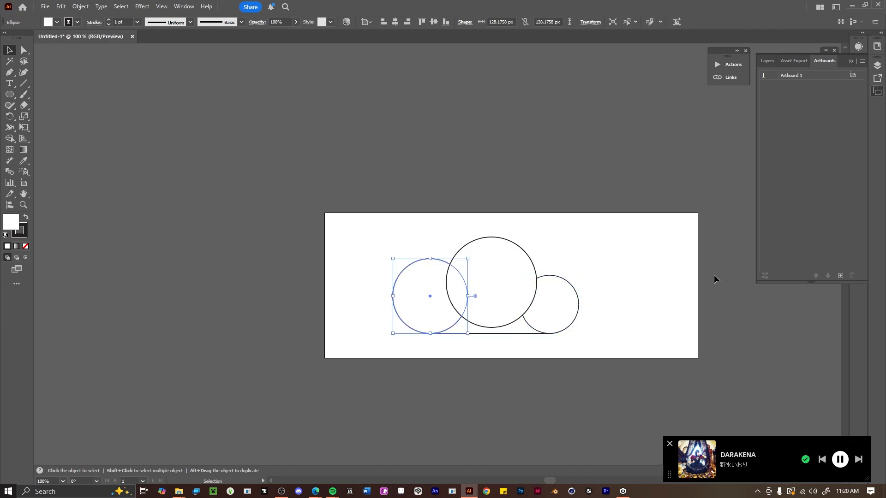
- Add a small circle above the cloud's rightmost circle and adjust the shapes around it
click(876, 90)
click(858, 238)
key(ctrl+a)
drag(547, 308, 550, 283)
drag(581, 309, 551, 288)
- Move all the cloud shapes off the artboard and unite them into a single shape
key(ctrl+a)
drag(469, 320, 212, 154)
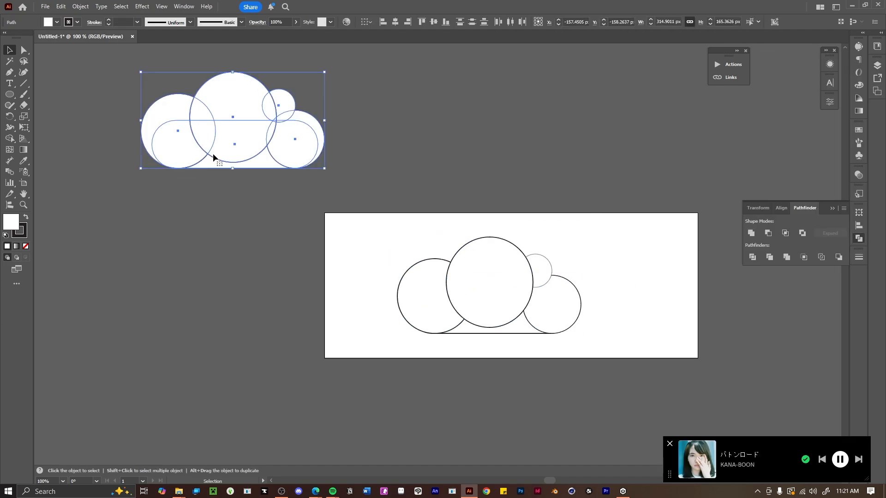
click(750, 233)
- Build a second cloud from overlapping circles, unite its shapes and place it beside the artboard
drag(542, 270, 402, 282)
drag(402, 283, 454, 253)
drag(532, 328, 522, 320)
drag(556, 297, 534, 277)
drag(449, 253, 557, 308)
drag(387, 232, 270, 293)
drag(102, 245, 150, 217)
drag(88, 184, 276, 300)
click(750, 233)
drag(185, 258, 175, 241)
- Build a third, wider cloud from overlapping circles of different sizes on a rounded base
drag(397, 282, 560, 185)
click(482, 278)
drag(522, 279, 505, 278)
drag(474, 320, 473, 303)
drag(532, 285, 520, 258)
click(420, 296)
drag(471, 259, 443, 279)
drag(397, 306, 393, 306)
drag(557, 306, 575, 347)
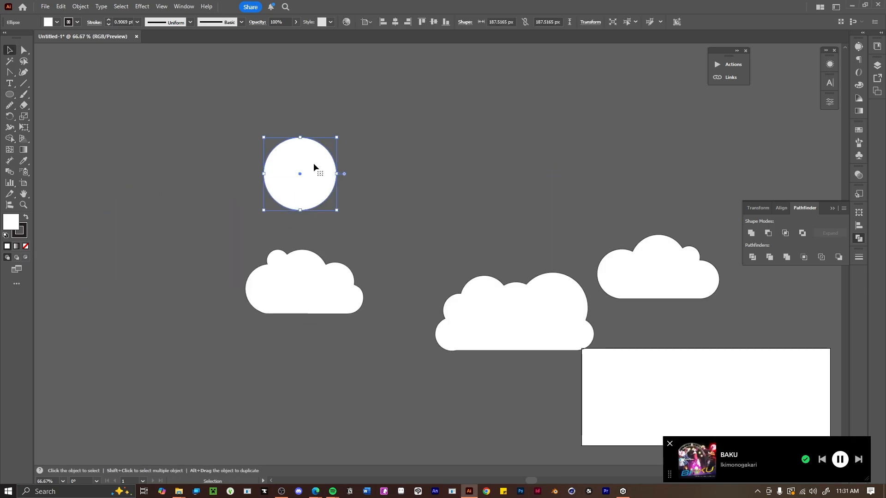
- Cut a crescent moon out of the circle using an offset copy and the Shape Builder tool
alt+drag(317, 168, 358, 174)
click(10, 138)
key(v)
- Rotate the crescent moon and position it so that it rises from behind the widest cloud
drag(349, 167, 347, 156)
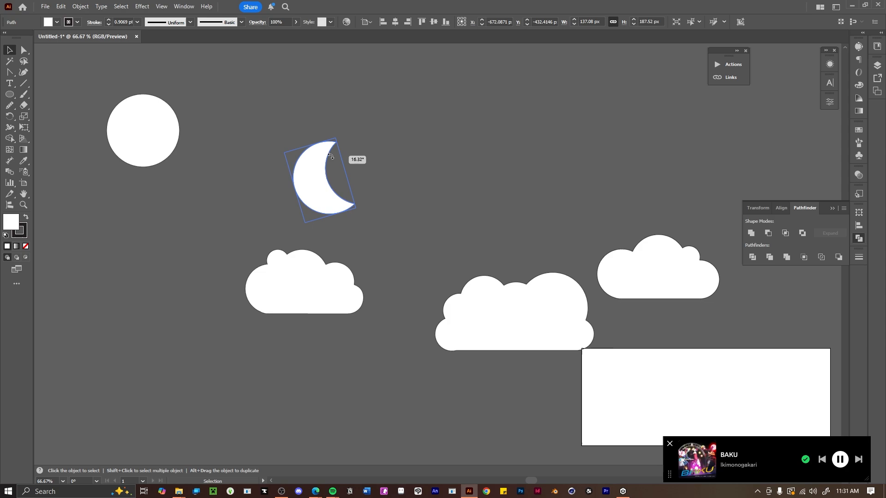
drag(313, 184, 469, 223)
drag(571, 331, 543, 292)
drag(465, 203, 450, 210)
- Draw a small white five-pointed star near the moon and round its corners
click(517, 203)
click(10, 94)
drag(504, 143, 532, 178)
key(ctrl+plus)
key(ctrl+plus)
mouse_move(466, 223)
mouse_down()
mouse_move(471, 241)
mouse_move(476, 235)
mouse_up()
key(ctrl+minus)
key(ctrl+minus)
key(v)
drag(488, 266, 456, 261)
key(ctrl+plus)
key(ctrl+plus)
key(ctrl+plus)
key(ctrl+plus)
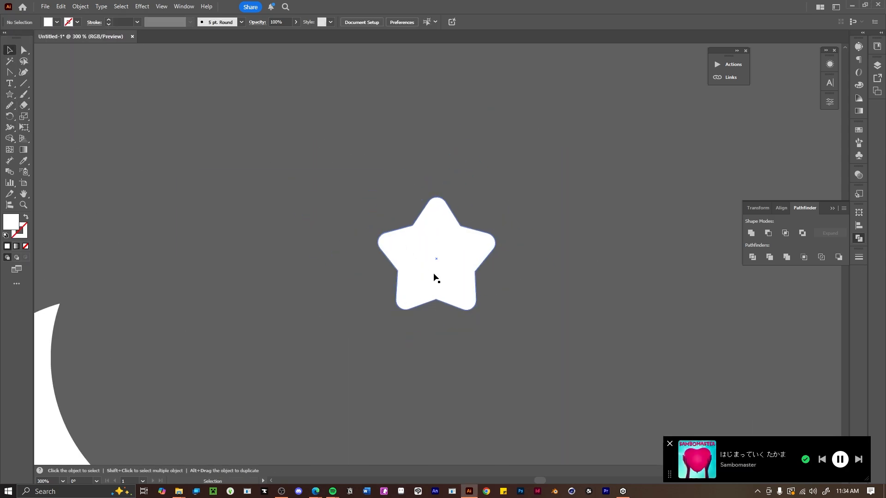
- Place a copy of the star near the moon to make a pair
key(ctrl+minus)
key(ctrl+minus)
key(ctrl+minus)
alt+drag(501, 135, 471, 211)
- Assemble a large cloud from overlapping circles and rounded bars, the first bar about 981 px wide
scroll(475, 203, down, 2)
drag(265, 354, 266, 345)
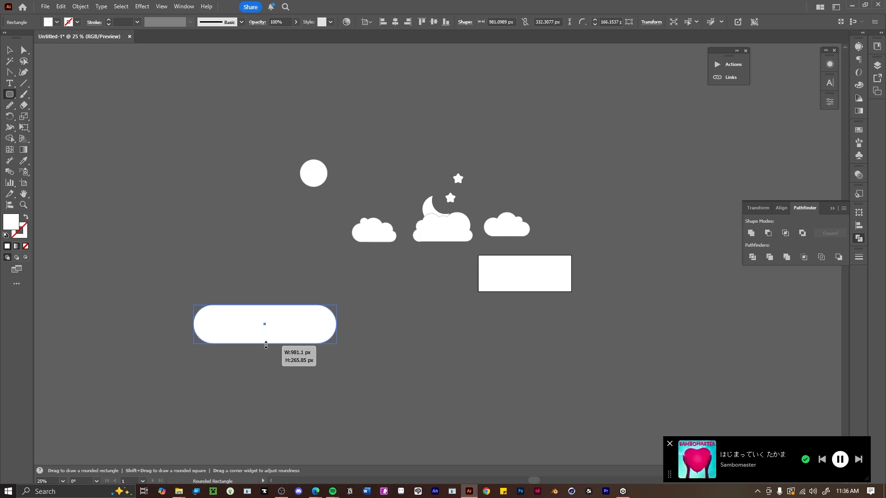
drag(127, 241, 346, 321)
click(10, 50)
drag(194, 325, 214, 324)
mouse_move(346, 321)
mouse_down()
mouse_move(261, 302)
mouse_move(235, 321)
mouse_up()
mouse_move(308, 282)
mouse_down()
mouse_move(275, 280)
mouse_move(295, 277)
mouse_up()
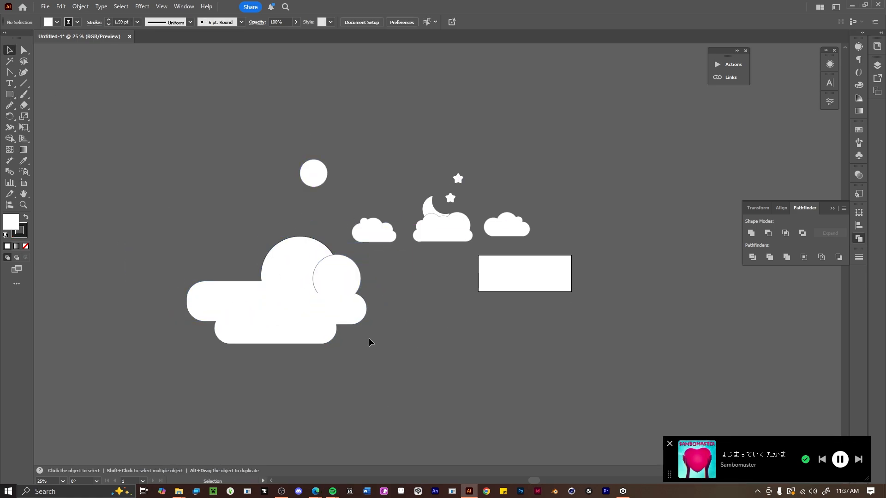
drag(351, 323, 217, 320)
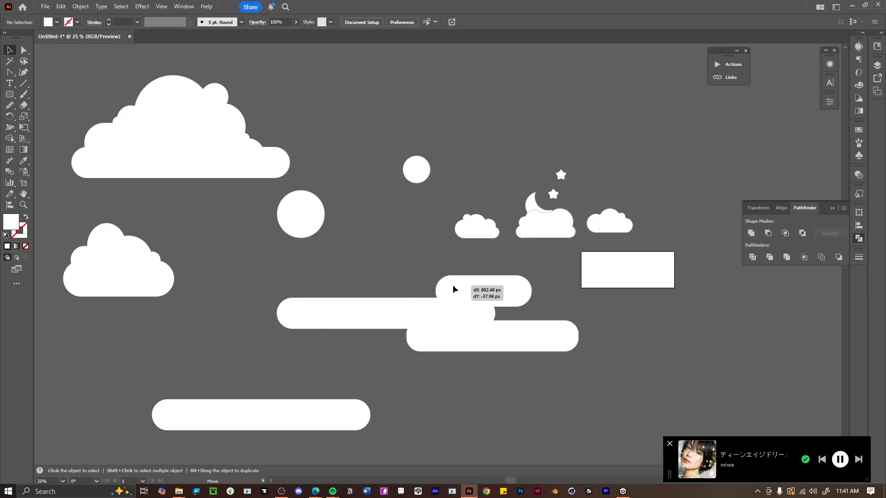
- Stack copies of the rounded bars into a long flat cloud and move it above the other clouds
alt+drag(453, 289, 409, 295)
alt+drag(413, 296, 494, 312)
alt+drag(494, 312, 376, 334)
key(ctrl+minus)
key(ctrl+minus)
key(ctrl+minus)
key(ctrl+plus)
drag(321, 281, 347, 114)
drag(245, 332, 211, 375)
- Draw a square and lay out a row of four, each about 233 px wide, below the clouds
key(m)
drag(506, 198, 575, 203)
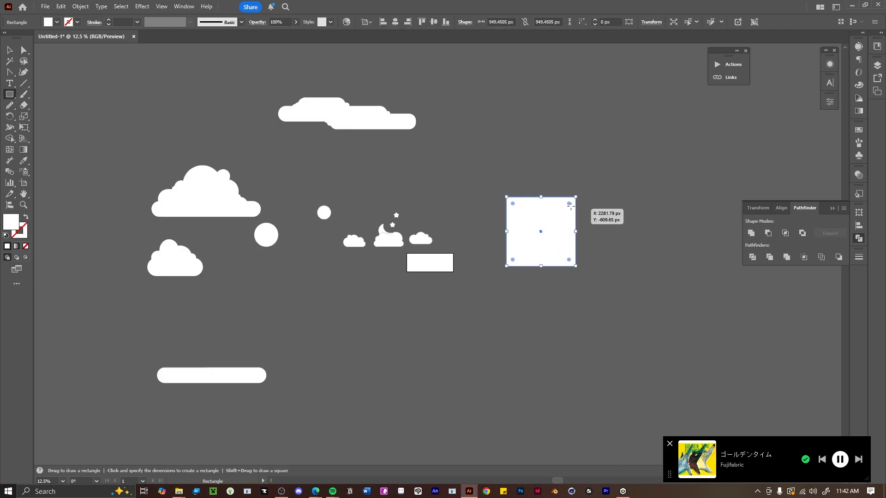
key(ctrl+plus)
key(ctrl+plus)
key(ctrl+plus)
drag(231, 254, 727, 180)
mouse_move(191, 142)
mouse_down()
mouse_move(344, 147)
mouse_move(185, 69)
mouse_up()
drag(120, 46, 405, 129)
mouse_move(266, 289)
shift+mouse_down()
mouse_move(311, 296)
mouse_move(341, 314)
shift+mouse_up()
click(235, 277)
drag(259, 282, 437, 329)
click(438, 327)
- Fill the fourth square with a soft gold and the third square with a dark teal
double_click(12, 225)
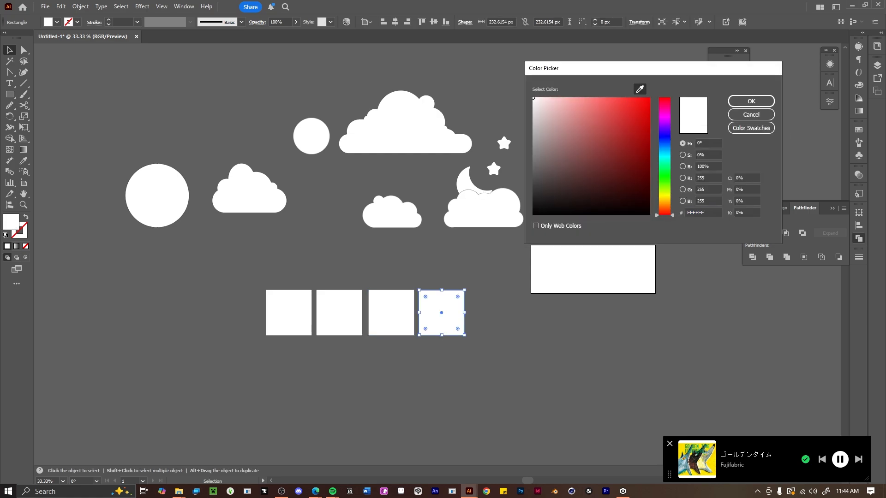
click(665, 201)
drag(554, 104, 567, 107)
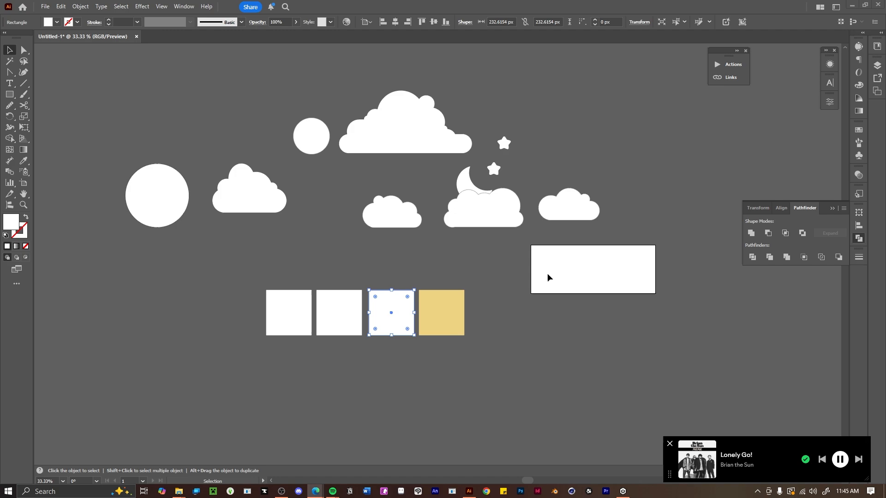
double_click(12, 225)
click(669, 163)
drag(639, 151, 633, 158)
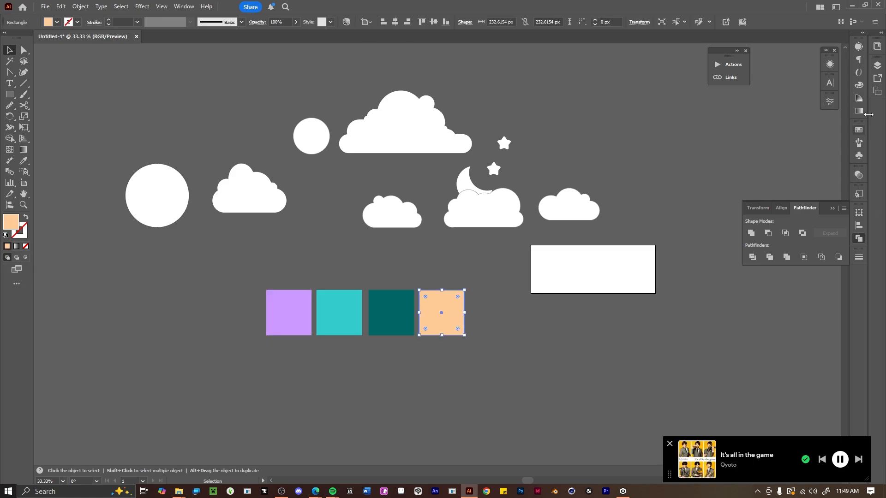
- Select all unused swatches in the document and delete them
click(857, 128)
click(843, 125)
click(769, 225)
click(832, 261)
click(428, 261)
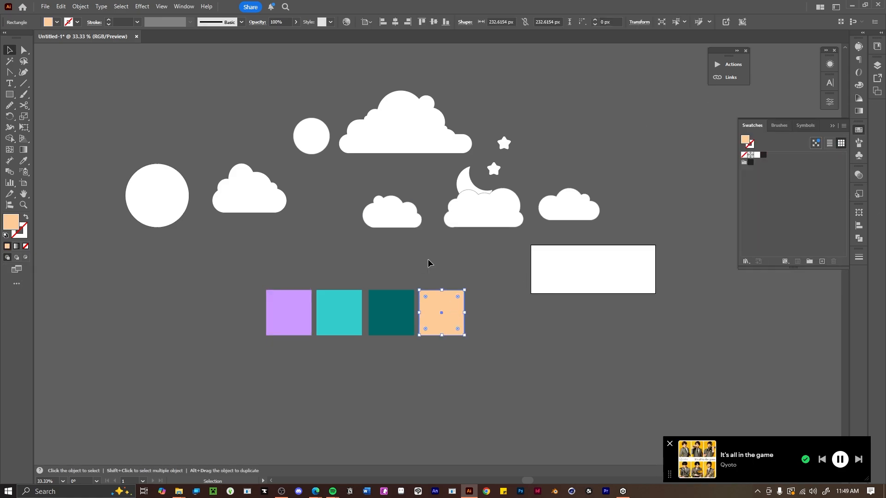
- Add the peach square to the swatches and open the new swatch for editing
drag(441, 312, 770, 187)
double_click(769, 154)
key(Escape)
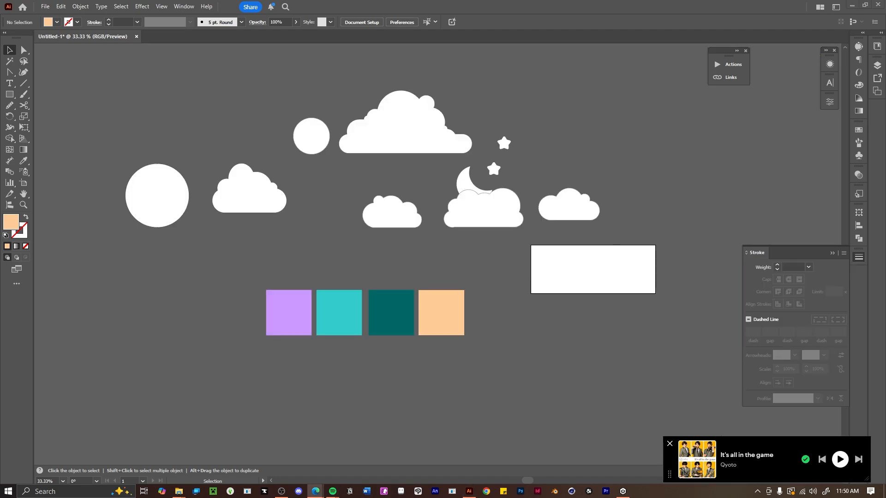
- Delete the peach swatch and create a Color Palette swatch group containing a Gold swatch
click(858, 130)
click(833, 261)
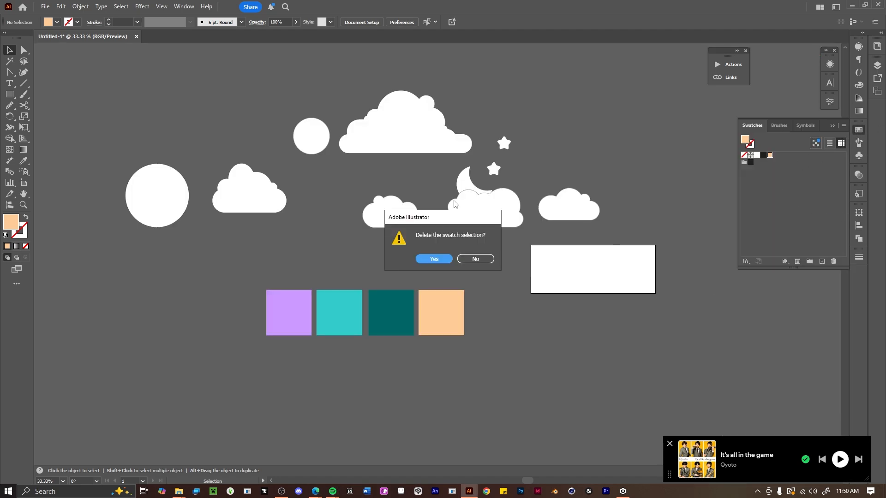
key(Return)
click(822, 261)
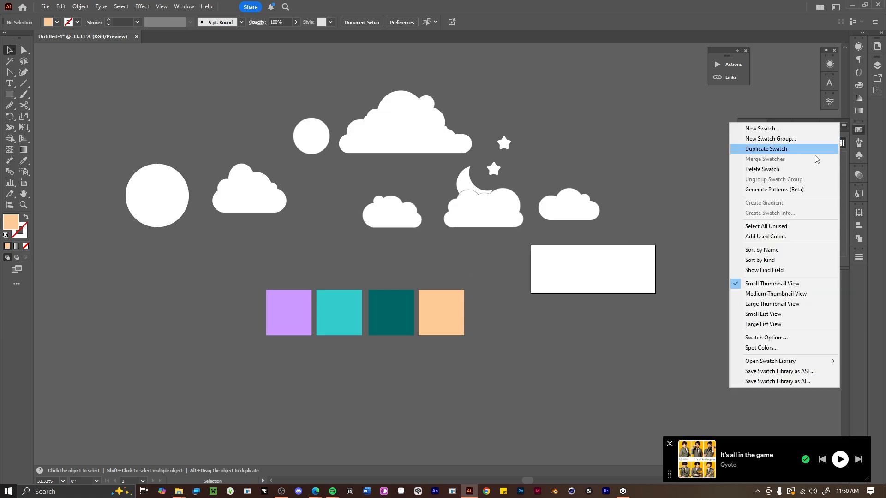
click(742, 146)
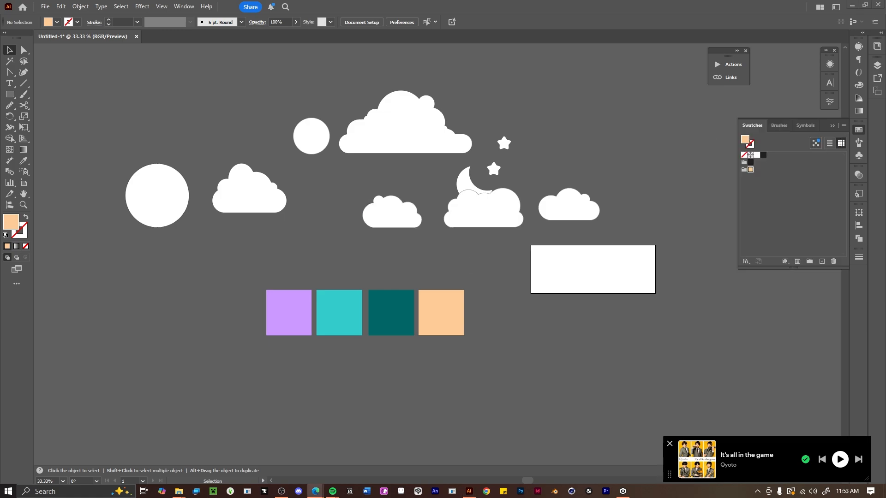
- Recolor the tile of the Gold pattern swatch to dusty pink and finish editing the pattern
double_click(749, 169)
double_click(11, 222)
click(628, 99)
click(437, 253)
drag(661, 117, 671, 111)
key(Return)
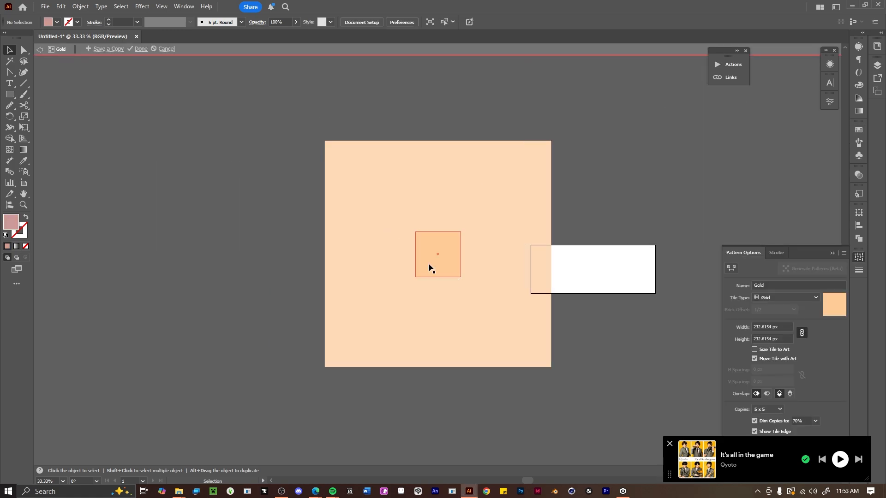
key(g)
key(v)
click(438, 254)
double_click(12, 222)
key(Return)
click(141, 48)
- Add the peach, dark teal and teal colors of the squares to the swatches
click(448, 314)
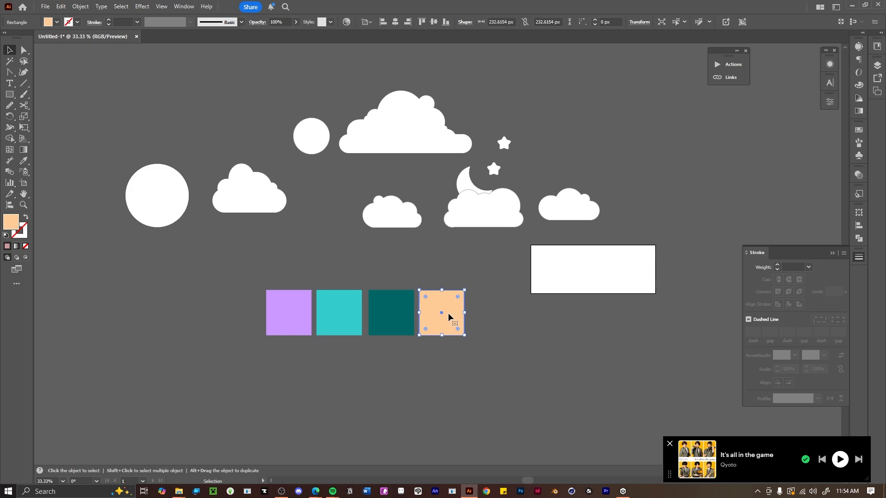
click(855, 133)
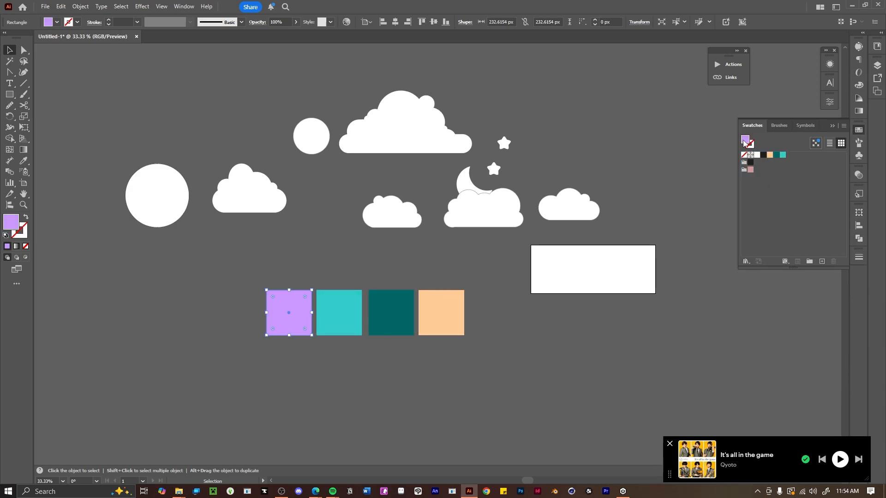
- Recolor the tile of the Gold pattern swatch to light green and finish editing the pattern
double_click(750, 169)
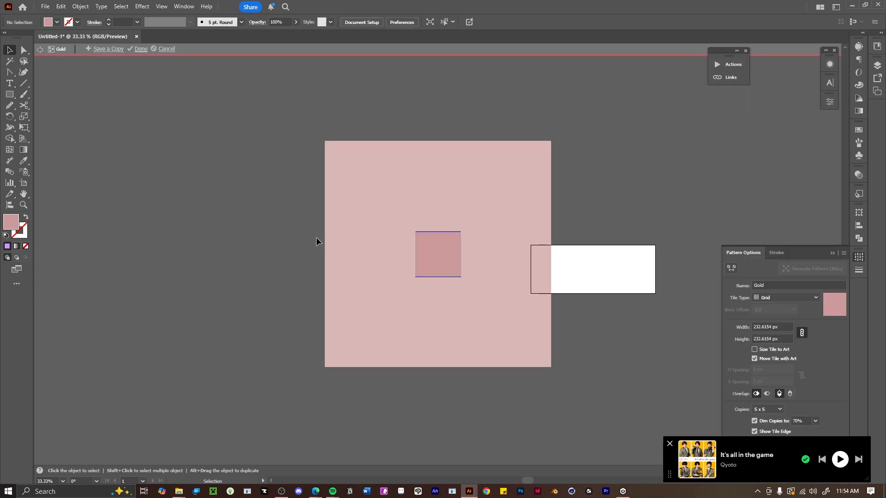
click(437, 253)
double_click(11, 222)
click(563, 147)
click(746, 102)
click(140, 48)
- Examine the document's swatches as a list and as thumbnails, and check the options of the Gold swatch
click(48, 22)
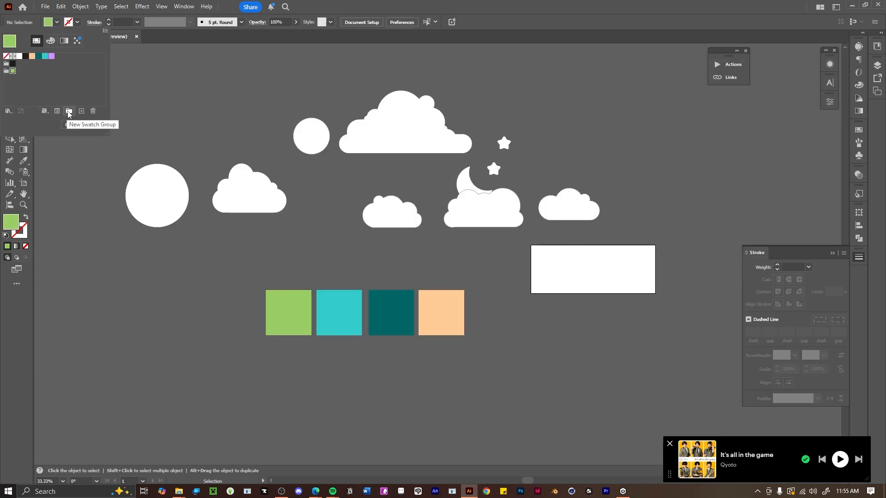
click(858, 130)
click(829, 144)
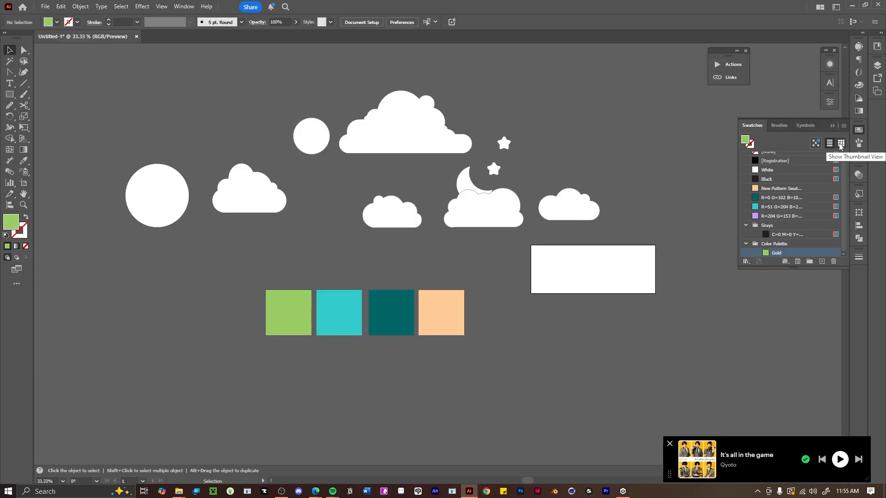
click(840, 143)
click(843, 125)
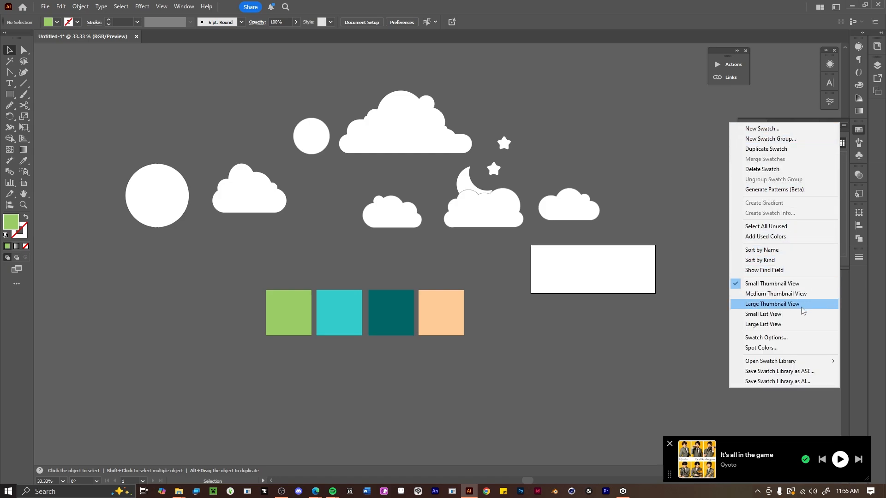
click(767, 338)
key(Escape)
double_click(750, 169)
double_click(11, 222)
mouse_move(663, 103)
mouse_down()
mouse_move(662, 135)
mouse_move(664, 117)
mouse_up()
drag(622, 125, 546, 157)
click(750, 115)
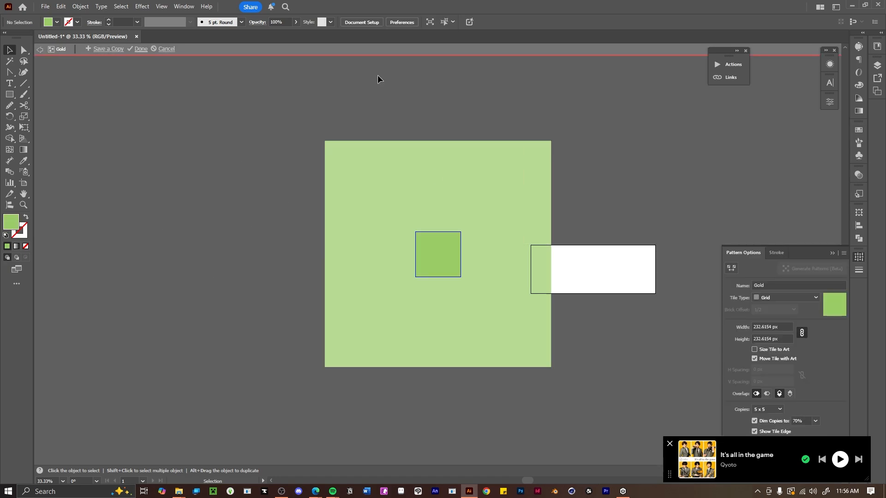
click(166, 48)
- Refill the first square in the row with the purple swatch and show the swatches again
click(289, 313)
click(858, 129)
click(785, 155)
click(682, 194)
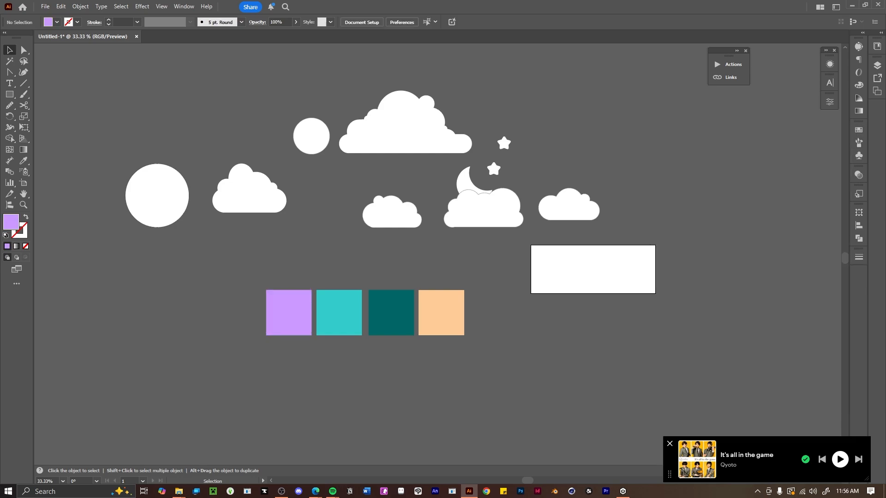
click(858, 129)
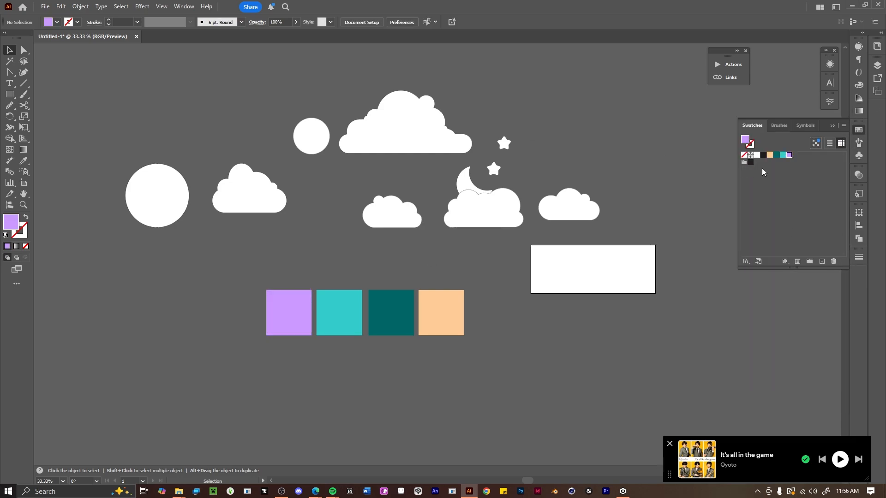
- Move the dark stop and draw a line of teal freeform gradient stops across the artboard's rounded rectangle
click(844, 126)
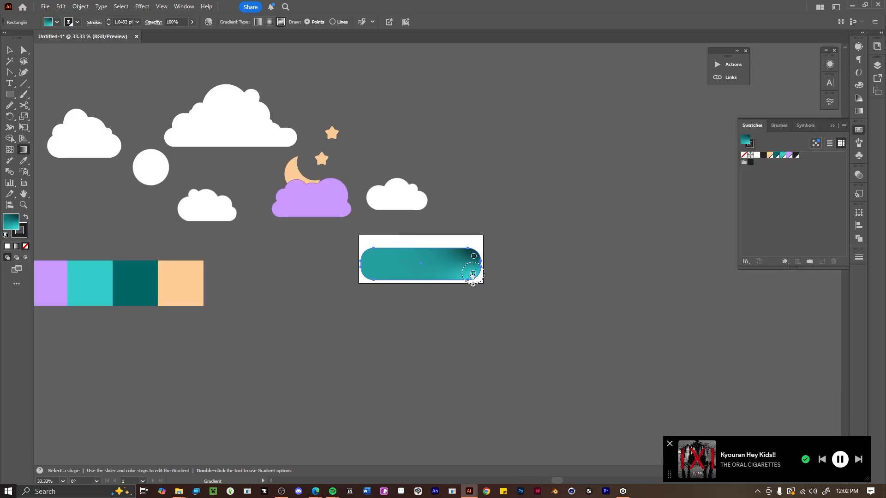
mouse_move(470, 272)
mouse_down()
mouse_move(425, 282)
mouse_move(424, 263)
mouse_move(366, 269)
mouse_up()
click(387, 23)
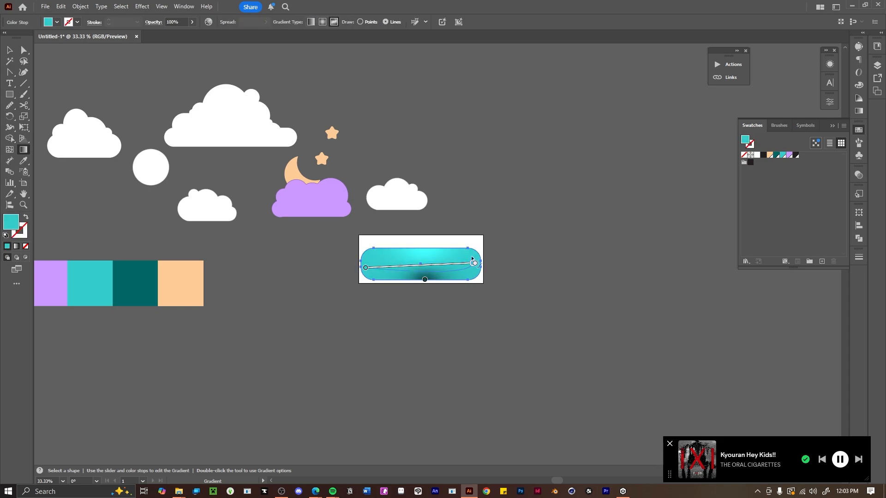
click(405, 259)
click(442, 265)
click(470, 263)
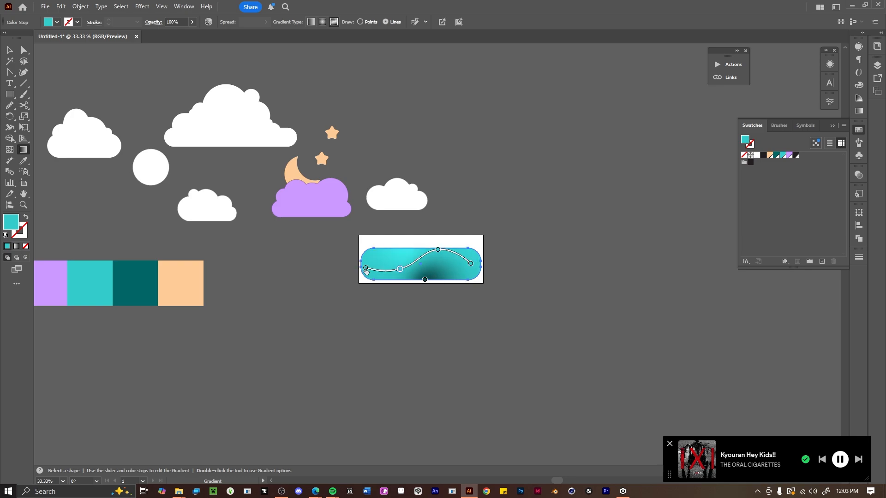
- Darken a stop on the gradient line, reshape the line, and draw a dark teal line of stops along the lower edge
key(v)
key(g)
double_click(424, 279)
click(438, 250)
double_click(12, 222)
click(601, 383)
click(687, 310)
drag(438, 250, 451, 259)
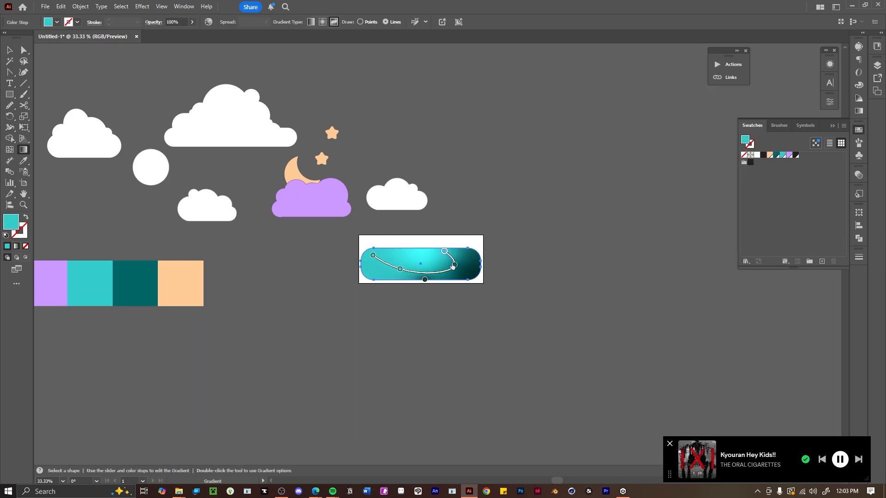
click(386, 273)
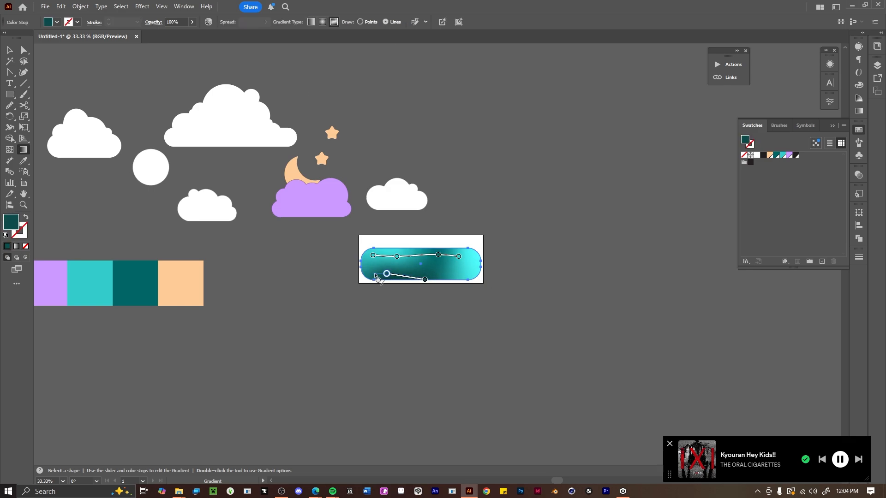
- Reapply a freeform points gradient with a teal stop at the shape's upper-left end and a dark teal stop at its lower-right end
click(281, 24)
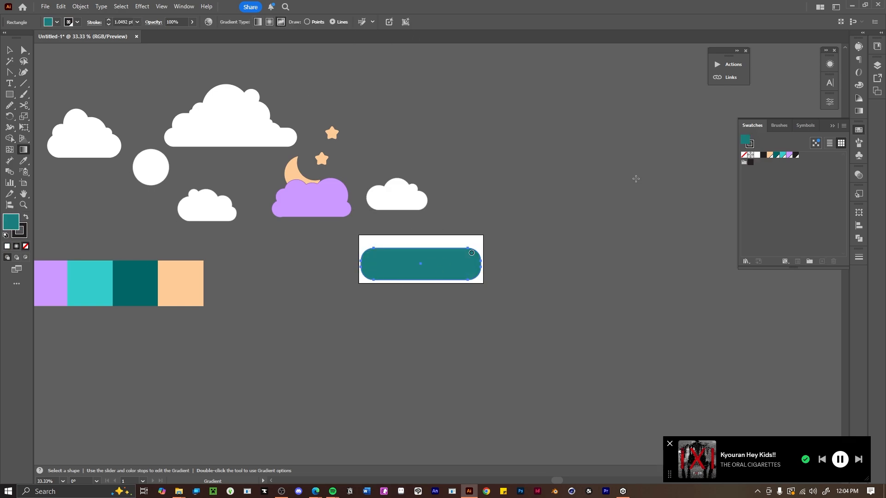
double_click(473, 274)
click(355, 322)
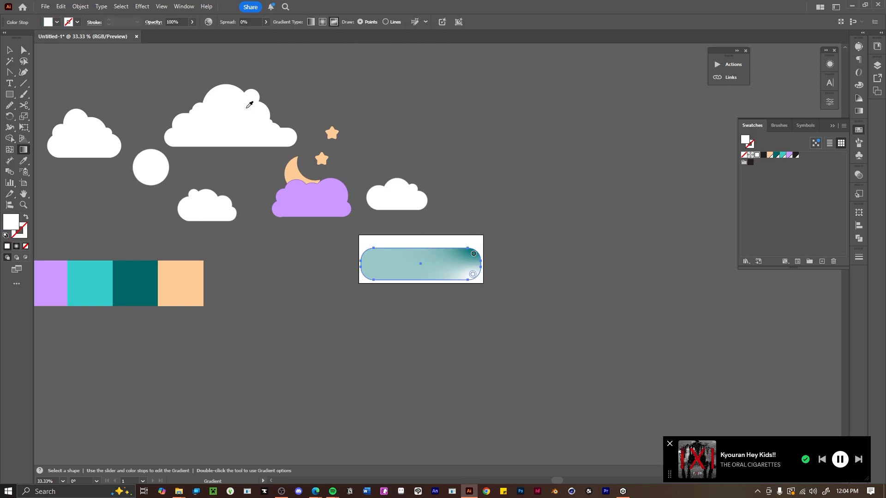
double_click(474, 254)
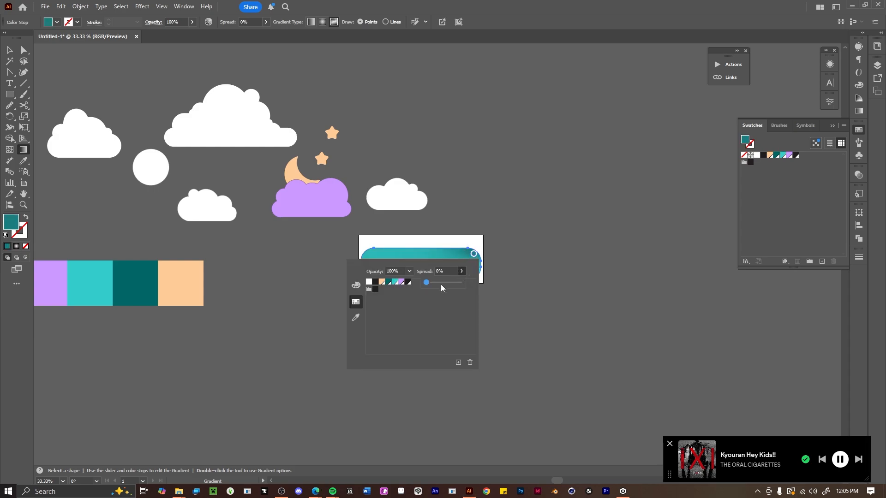
key(Escape)
drag(426, 282, 368, 254)
double_click(480, 275)
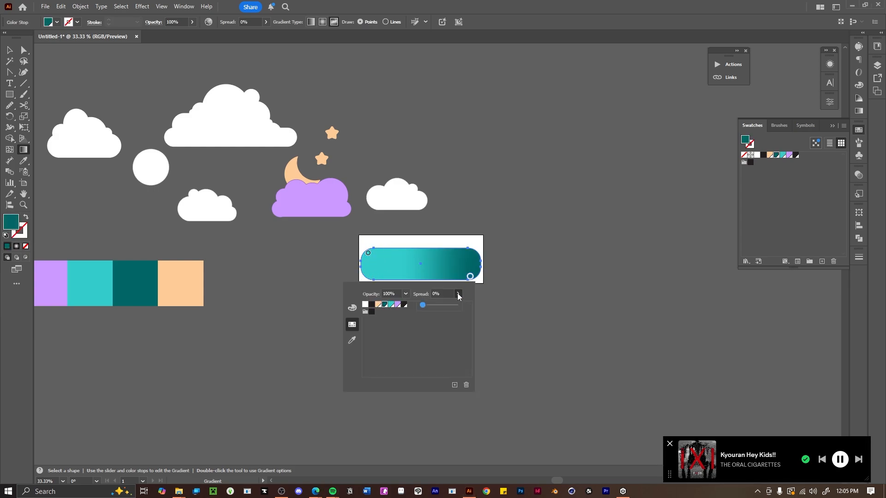
key(Escape)
- Enlarge the gradient rounded rectangle and move it off the artboard into the empty area beside it
drag(470, 275, 804, 365)
key(v)
drag(554, 334, 394, 323)
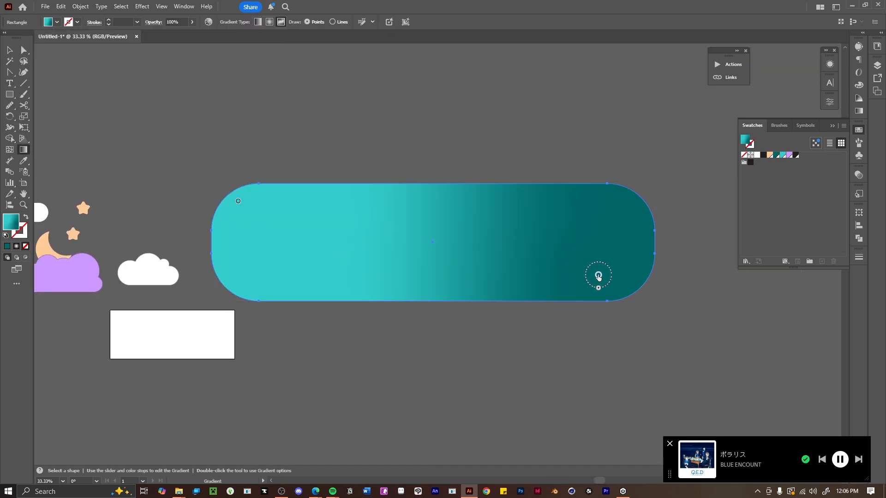
- Reposition the gradient's end stops and add a teal stop near the shape's upper-right edge
drag(238, 200, 236, 238)
double_click(553, 187)
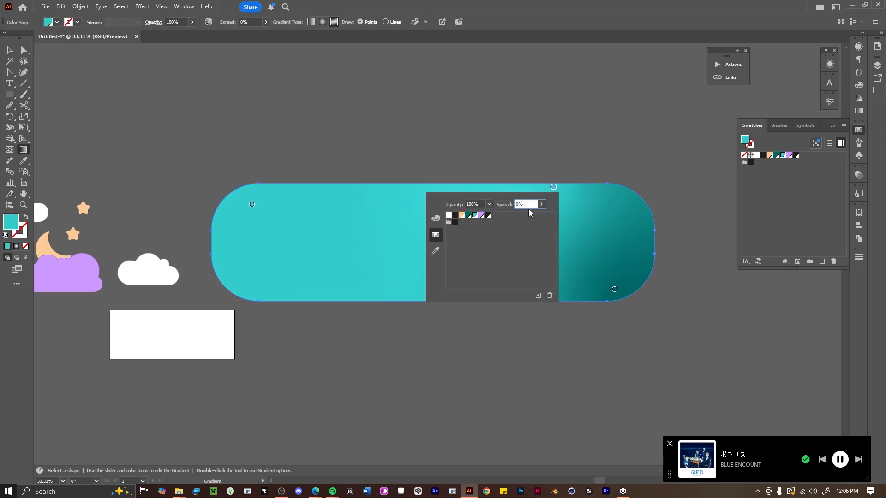
click(366, 178)
- Add dark teal gradient stops near both ends of the shape's lower edge and a teal stop at its upper middle
double_click(399, 258)
click(314, 285)
click(336, 275)
click(342, 295)
click(335, 275)
click(347, 384)
drag(400, 258, 522, 300)
drag(422, 294, 255, 297)
click(448, 198)
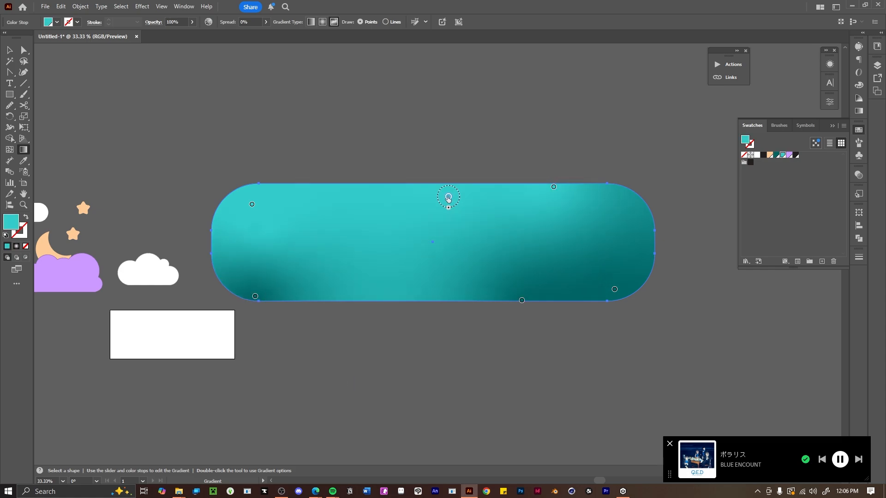
- Add a teal stop near the middle of the freeform gradient and open its color for editing, then cancel the color change
double_click(429, 296)
click(355, 320)
drag(429, 295, 401, 224)
double_click(401, 224)
click(315, 252)
click(321, 252)
double_click(12, 222)
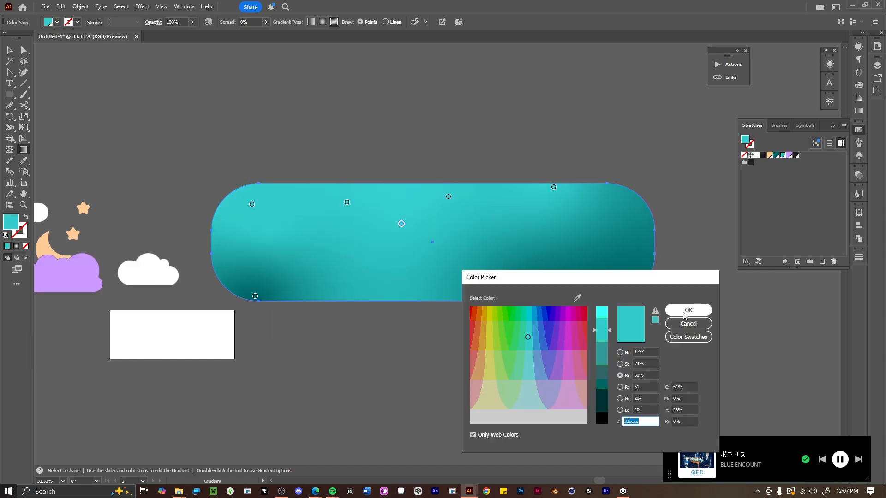
click(687, 322)
- Draw a rectangle about 605 × 204 px above the gradient shape and fill it with the teal swatch
key(m)
drag(245, 120, 363, 160)
click(782, 155)
- Brighten the small rectangle's teal fill to a vivid cyan and add that color to the swatches
double_click(11, 222)
drag(602, 328, 602, 308)
click(620, 363)
drag(602, 364, 602, 371)
click(619, 352)
drag(533, 312, 559, 309)
click(620, 375)
click(602, 326)
drag(602, 327, 602, 311)
click(688, 310)
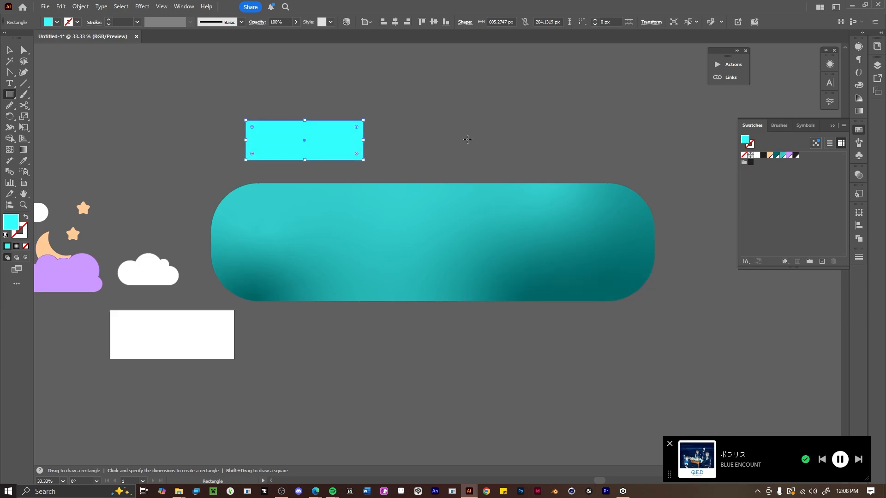
click(843, 125)
click(764, 236)
- Recolor the gradient shape's central stop with the vivid cyan swatch
key(v)
click(390, 224)
click(444, 22)
double_click(401, 224)
click(340, 254)
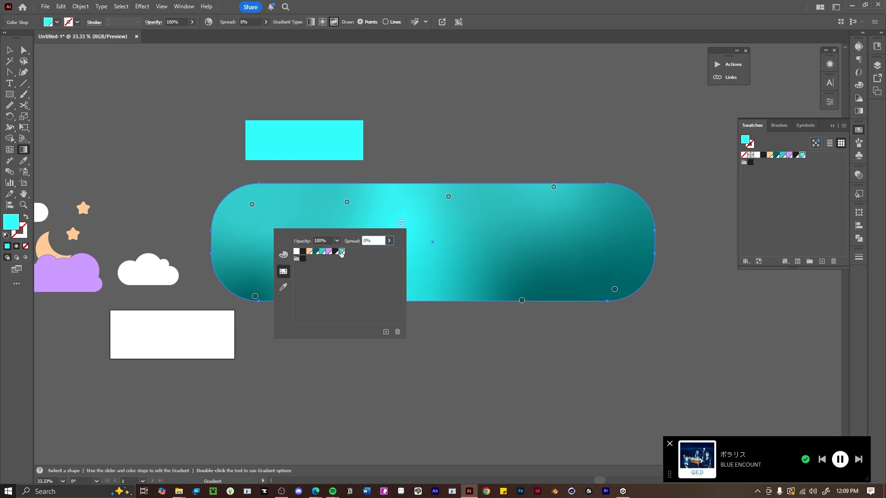
- Move the cyan stop up to the shape's upper middle and spread the neighbouring teal stops lower on either side
drag(402, 224, 434, 197)
drag(448, 196, 484, 237)
double_click(433, 198)
click(413, 172)
drag(346, 202, 329, 223)
- Delete the dark teal swatch while editing the gradient's lower-right stop
double_click(615, 289)
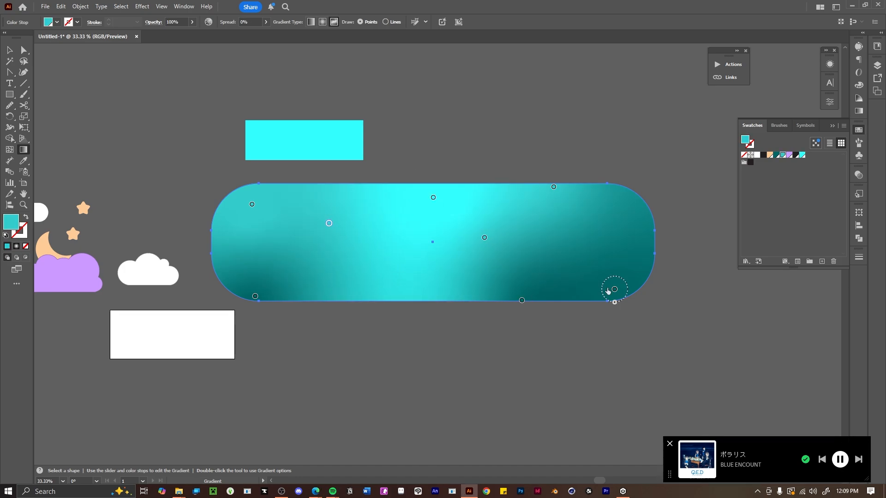
click(610, 398)
click(430, 259)
click(331, 343)
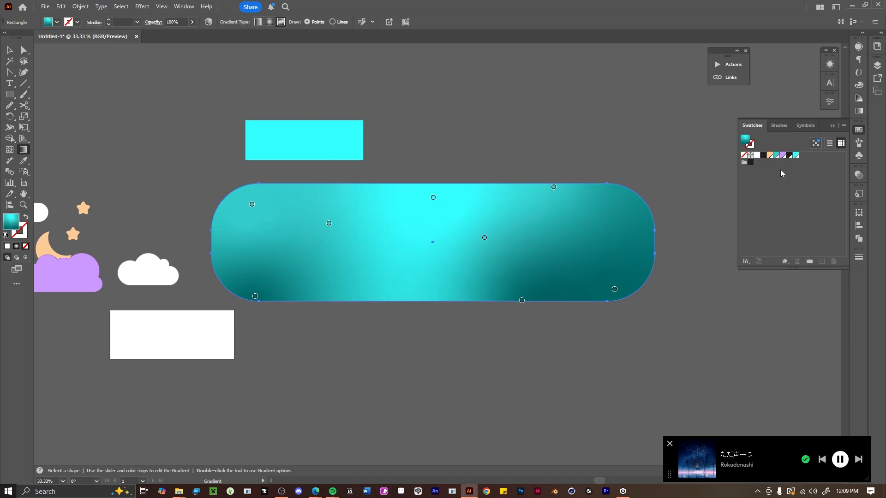
- Add the dark teal palette square's color to the swatches and arrange the cyan, teal and dark teal swatches side by side
click(61, 7)
drag(109, 87, 445, 39)
key(v)
double_click(229, 323)
click(843, 125)
click(763, 236)
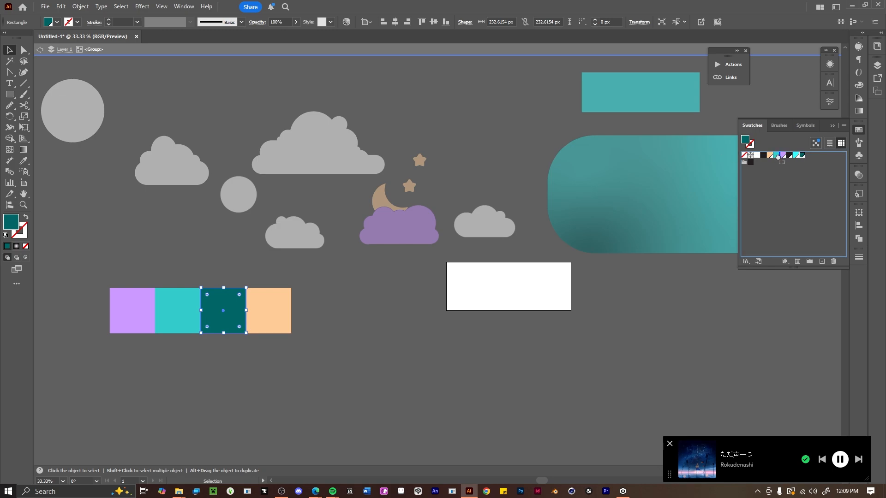
double_click(401, 257)
drag(406, 349, 182, 416)
- Delete surplus stops from the shape's freeform gradient and reposition the dark teal stop at its right end
click(726, 276)
click(446, 22)
click(595, 256)
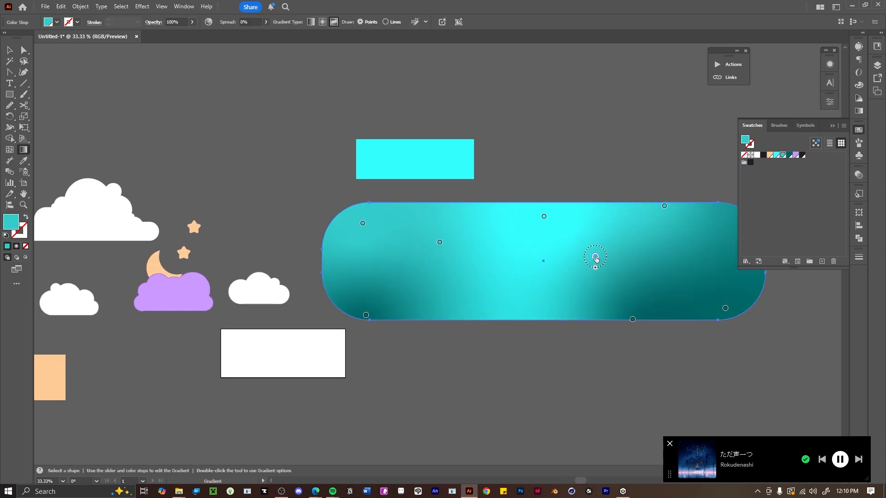
key(Delete)
drag(725, 308, 610, 273)
click(531, 212)
key(Delete)
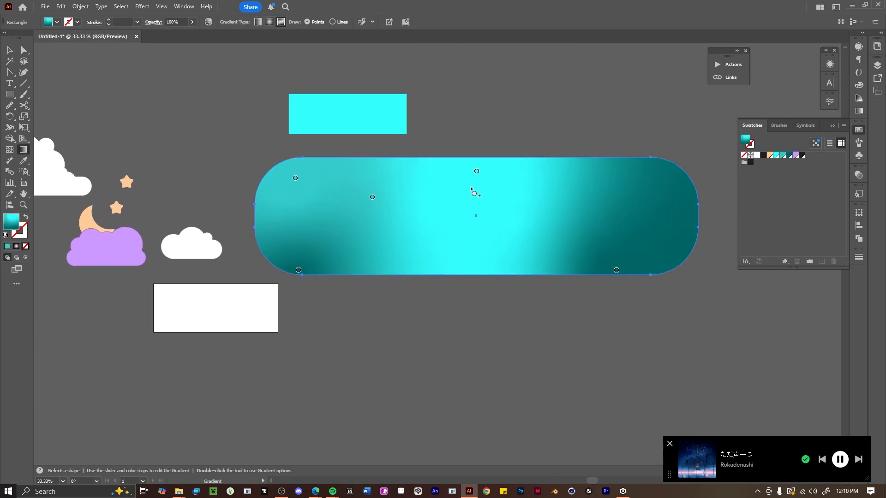
click(372, 197)
key(Delete)
- Change the rounded rectangle's fill to a linear gradient running from the teal swatch to the dark teal swatch
click(476, 171)
click(322, 22)
click(258, 21)
drag(698, 216, 658, 215)
double_click(254, 216)
click(136, 264)
click(175, 244)
double_click(658, 216)
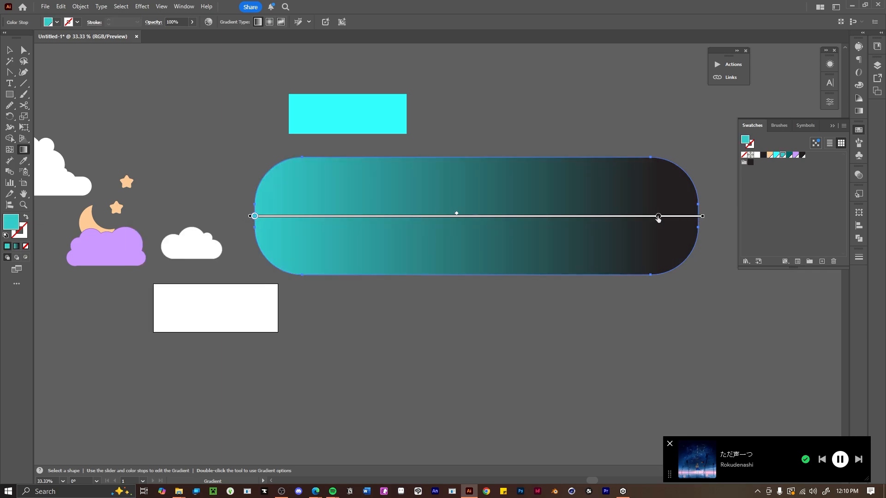
click(585, 244)
- Add a vivid cyan stop at the linear gradient's left end and place the teal stop between it and the dark teal
drag(255, 216, 413, 216)
double_click(285, 218)
click(198, 243)
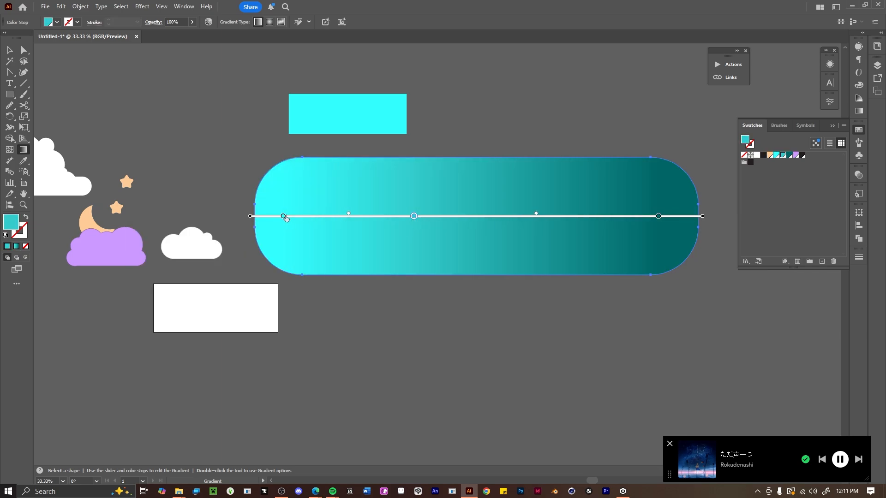
drag(285, 216, 255, 216)
drag(413, 216, 350, 216)
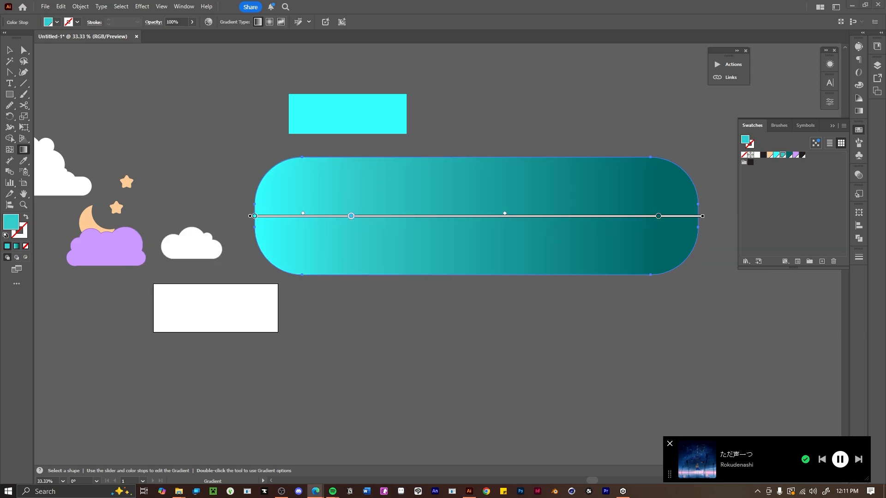
- Redirect the linear gradient vertically so it runs from cyan at the shape's lower edge to dark teal at its upper edge
mouse_move(324, 326)
mouse_down()
mouse_move(696, 55)
mouse_move(610, 79)
mouse_move(608, 122)
mouse_move(557, 185)
mouse_move(386, 141)
mouse_up()
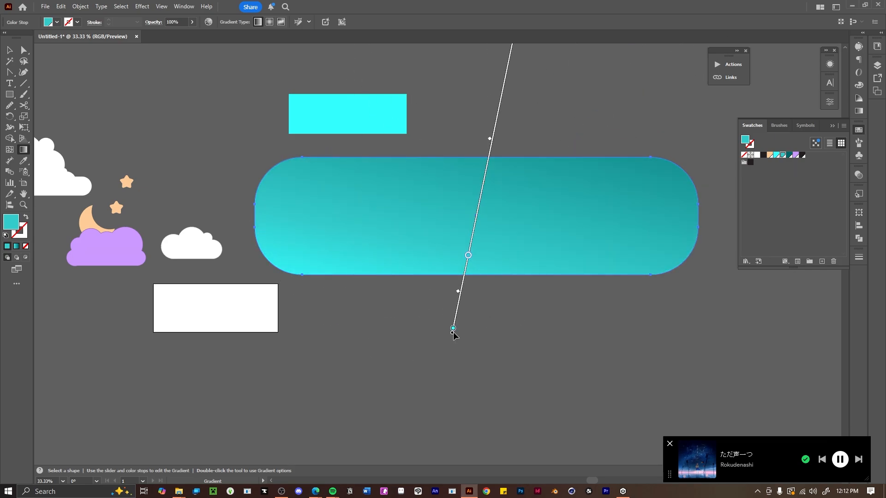
drag(453, 331, 459, 292)
key(ctrl+minus)
key(ctrl+minus)
mouse_move(465, 120)
mouse_down()
mouse_move(450, 189)
mouse_move(435, 183)
mouse_move(439, 228)
mouse_move(440, 210)
mouse_up()
click(435, 288)
drag(441, 189, 439, 202)
- Duplicate the gradient rounded rectangle, placing one bar in the empty area above and the other below it
click(9, 50)
drag(459, 253, 533, 326)
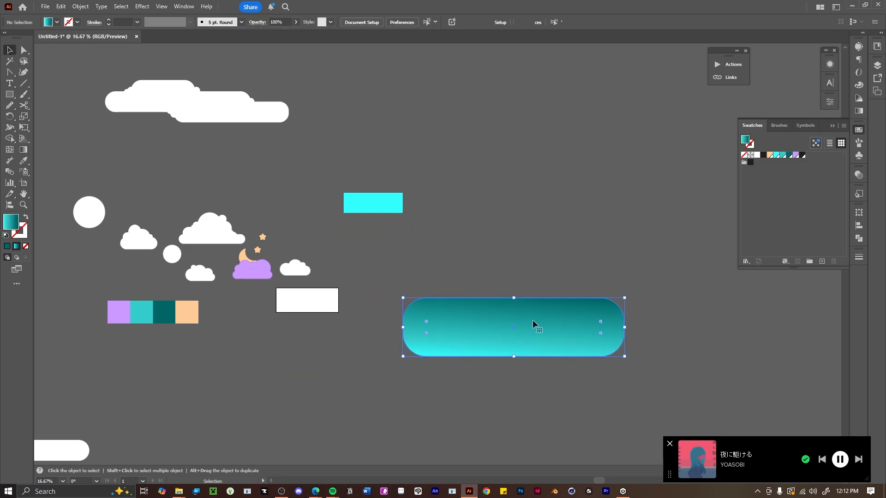
drag(497, 359, 520, 139)
drag(215, 312, 254, 298)
drag(481, 285, 472, 302)
- Fill the purple cloud below the moon with white and enlarge it to about 1183 px wide
click(220, 228)
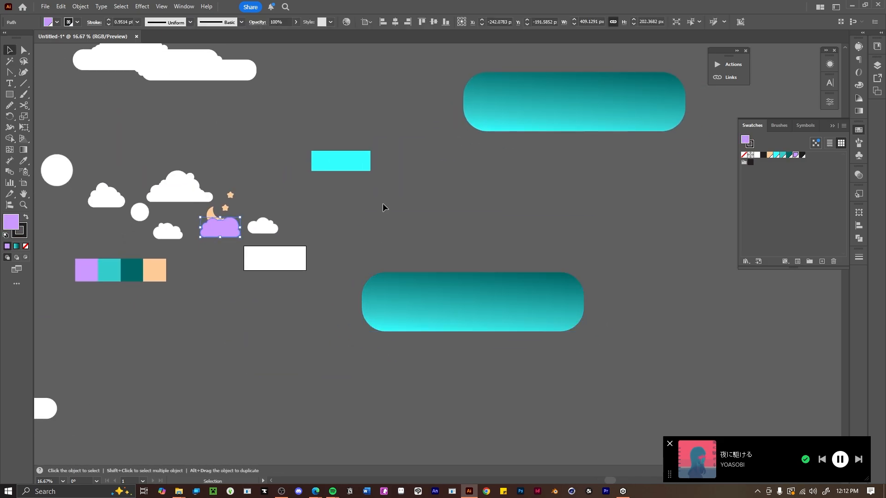
double_click(48, 22)
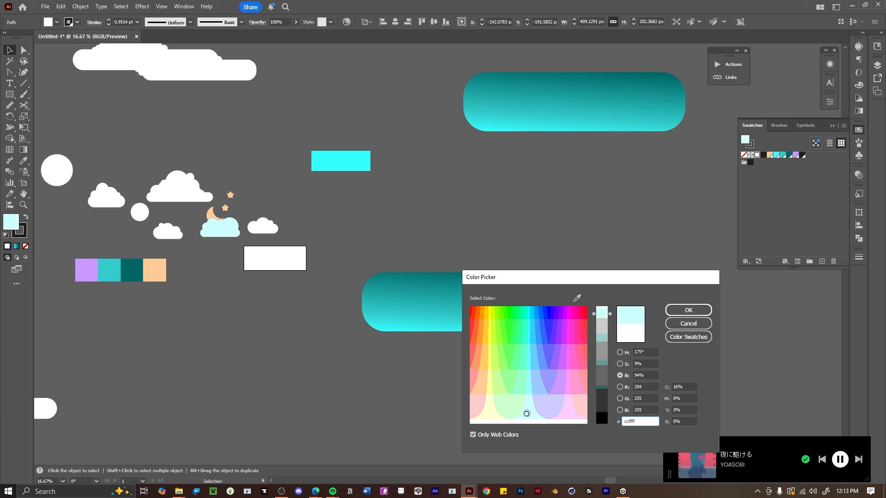
click(600, 306)
click(687, 310)
drag(422, 256, 498, 292)
drag(439, 255, 468, 254)
- Redraw the enlarged cloud's bottom edge with the Pencil tool to straighten it
key(ctrl+equal)
key(ctrl+equal)
key(ctrl+equal)
key(ctrl+equal)
click(9, 105)
mouse_move(308, 369)
mouse_down()
mouse_move(283, 365)
mouse_move(346, 367)
mouse_move(286, 367)
mouse_move(293, 378)
mouse_up()
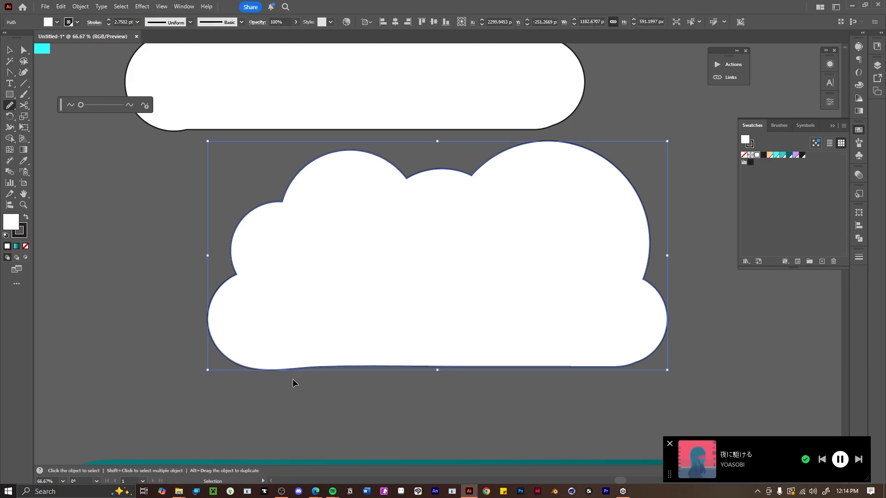
key(v)
click(141, 297)
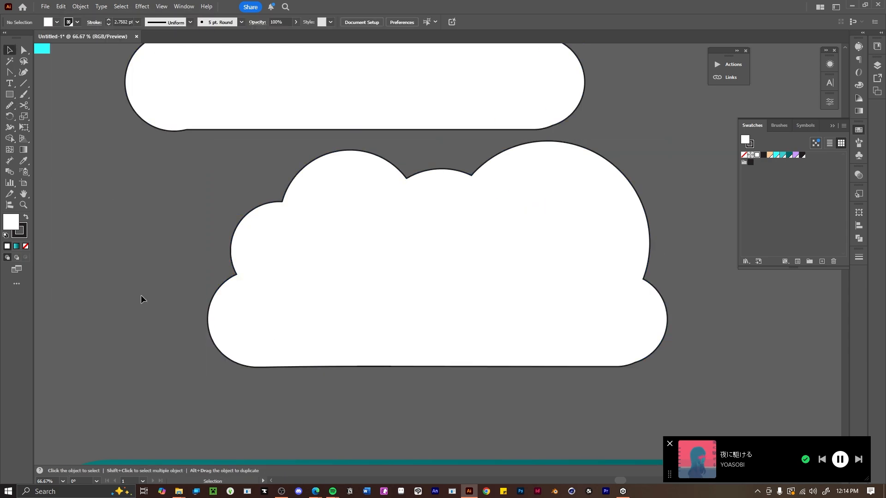
- Delete the long rounded white shape above the enlarged cloud and position the cloud over the lower gradient bar
click(323, 106)
key(Delete)
key(ctrl+minus)
key(ctrl+minus)
key(ctrl+minus)
key(ctrl+minus)
drag(449, 259, 495, 297)
- Place an enlarged copy of the tall peaked cloud above the lower gradient bar and a spare copy of the wide cloud elsewhere
click(90, 284)
drag(90, 284, 201, 320)
drag(277, 144, 535, 359)
click(296, 301)
drag(475, 330, 345, 95)
drag(280, 262, 401, 341)
- Send the peaked cloud behind the wide cloud and adjust the clouds' positions over the lower gradient bar
click(79, 6)
click(226, 50)
click(197, 243)
drag(513, 313, 554, 306)
- Enlarge a copy of the small cloud, place it behind the wide cloud above the bar, and move the peaked cloud further left
drag(394, 121, 445, 132)
drag(286, 203, 276, 145)
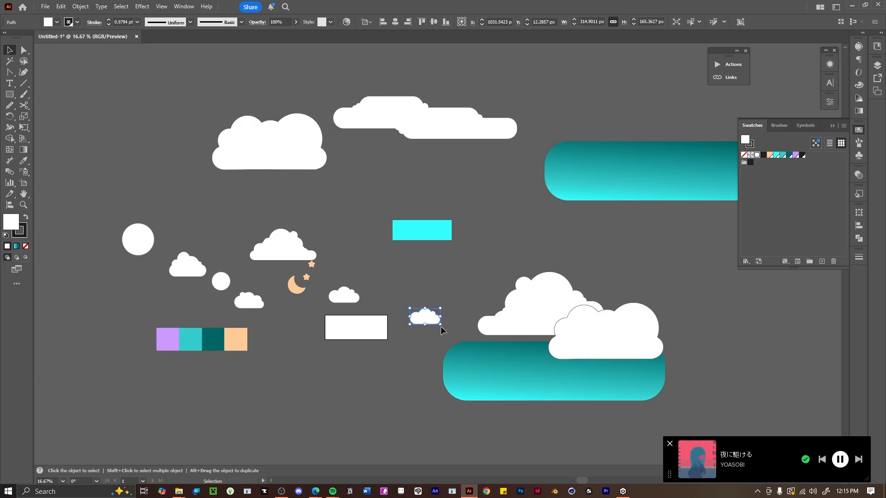
drag(440, 326, 522, 368)
drag(432, 342, 510, 304)
drag(482, 331, 389, 315)
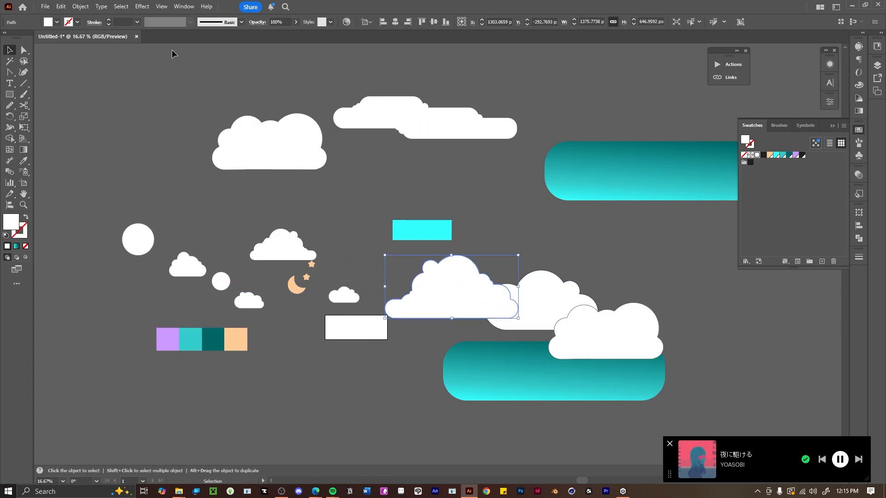
- Mirror the enlarged peaked cloud horizontally and position it with the other clouds over the lower gradient bar
click(80, 6)
mouse_move(139, 16)
click(226, 50)
click(197, 244)
drag(436, 301, 469, 336)
drag(539, 300, 539, 311)
click(802, 389)
- Place an enlarged, rotated copy of the peach crescent moon among the clouds above the lower gradient bar
alt+drag(294, 292, 511, 302)
scroll(664, 377, up, 1)
drag(451, 260, 555, 290)
drag(480, 227, 475, 247)
drag(472, 316, 474, 316)
drag(470, 293, 472, 310)
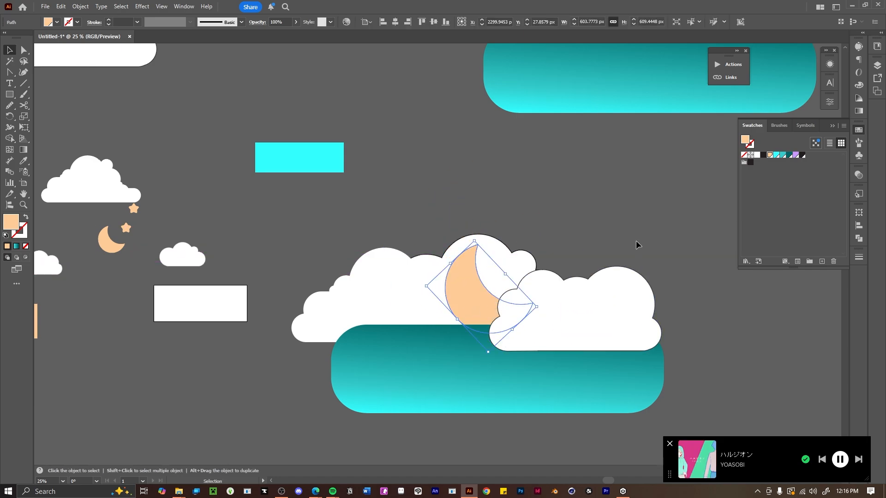
click(637, 245)
- Move the wide clouds off the lower gradient bar to the spare shapes, leaving the large peaked cloud and the moon over it
scroll(277, 143, down, 1)
drag(349, 242, 149, 333)
drag(372, 251, 205, 208)
drag(345, 54, 326, 78)
drag(397, 182, 323, 194)
drag(427, 276, 142, 124)
drag(152, 230, 287, 242)
drag(230, 371, 494, 276)
drag(489, 277, 517, 232)
click(484, 272)
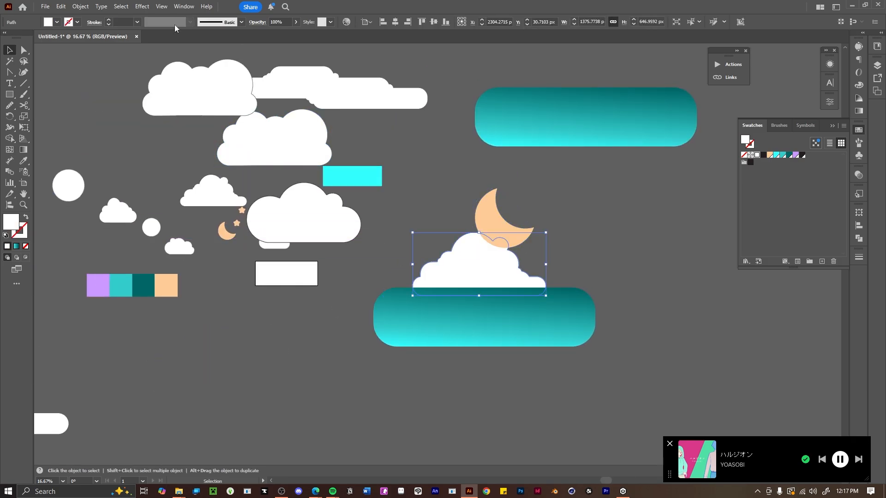
- Mirror the large peaked cloud, shift it toward the bar's right end and lower the moon onto its left side
click(80, 6)
click(217, 52)
click(198, 236)
drag(465, 274, 497, 278)
drag(524, 234, 497, 269)
- Add a copy of the small peaked cloud beside the moon's lower left and bring the lower gradient bar to the front
drag(235, 201, 463, 280)
click(488, 333)
key(ctrl+shift+])
click(456, 186)
drag(530, 313, 539, 314)
click(607, 276)
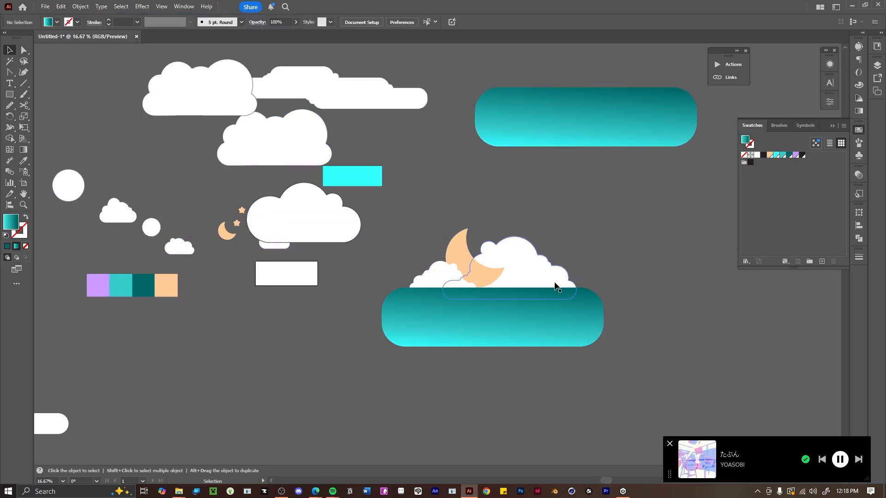
- Place rotated copies of two small clouds along the bar's upper edge, below the moon
drag(122, 215, 443, 206)
drag(445, 206, 488, 285)
click(626, 449)
drag(276, 247, 465, 294)
click(417, 240)
drag(518, 297, 509, 248)
click(554, 233)
- Remove the black outline from the small rotated cloud on the bar's upper edge
click(470, 289)
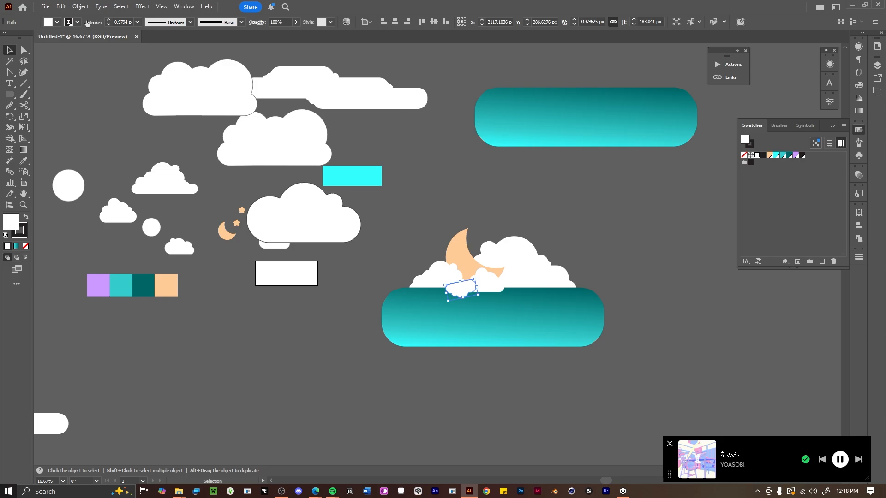
click(77, 22)
click(7, 37)
click(569, 235)
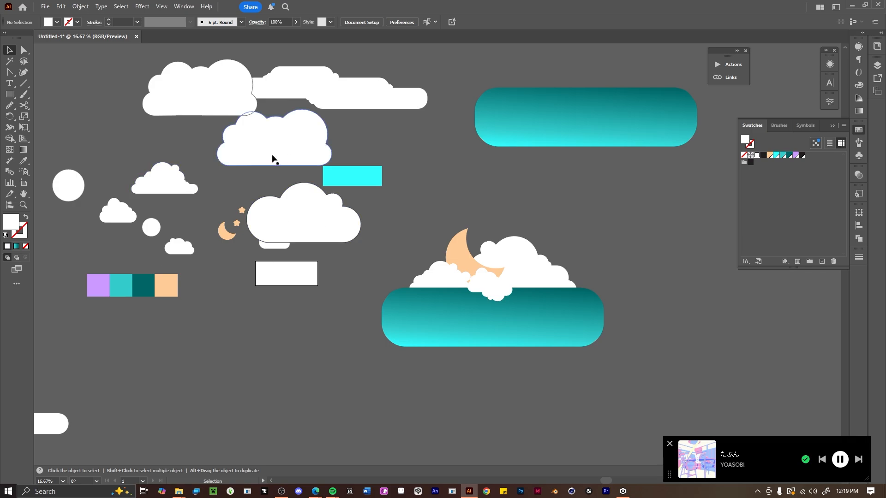
- Add another small cloud to the front cluster below the moon and remove its outline
drag(272, 160, 435, 200)
mouse_move(495, 207)
mouse_down()
mouse_move(377, 147)
mouse_move(452, 295)
mouse_move(482, 313)
mouse_up()
click(77, 22)
click(7, 56)
click(521, 279)
click(641, 256)
- Apply a linear gradient to the large peaked cloud, running vertically with white at its top
scroll(433, 239, up, 1)
click(461, 259)
key(ctrl+shift+a)
click(646, 272)
key(ctrl+minus)
drag(588, 255, 555, 252)
click(449, 284)
click(24, 149)
click(257, 22)
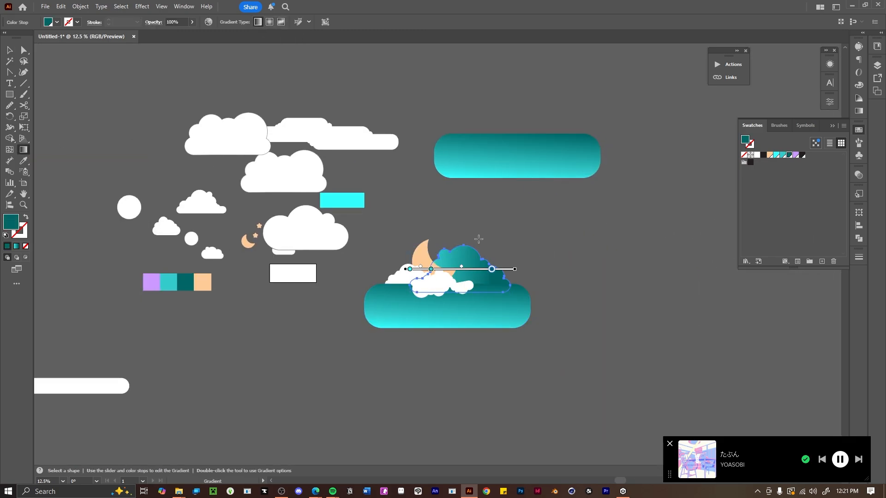
drag(385, 273, 403, 165)
drag(462, 257, 461, 254)
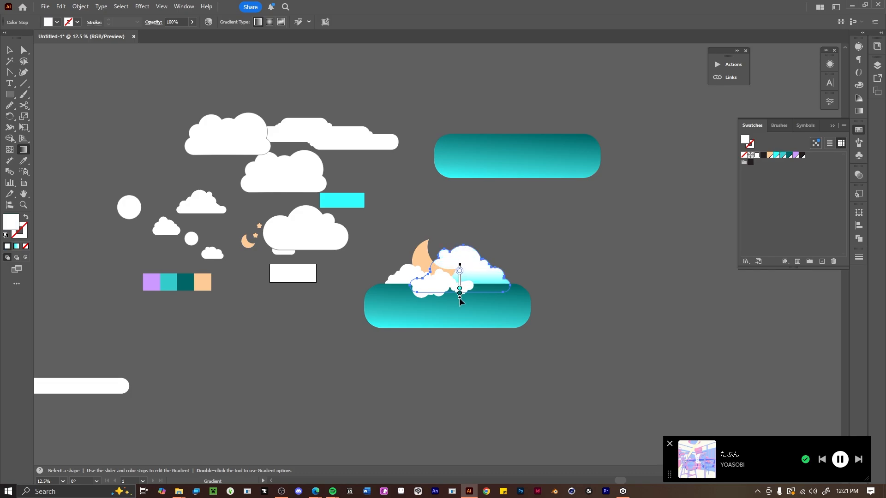
- Recolour the lower gradient stop of the large peaked cloud to pale green
double_click(460, 298)
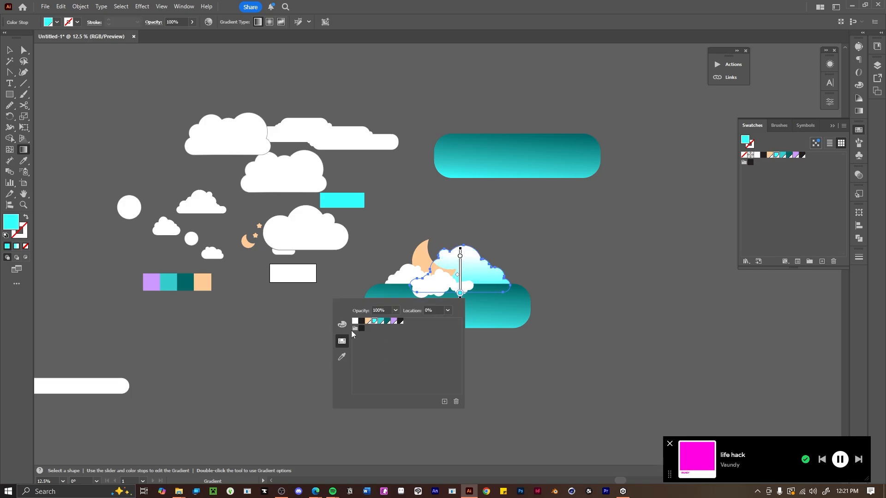
click(341, 325)
click(363, 373)
click(357, 373)
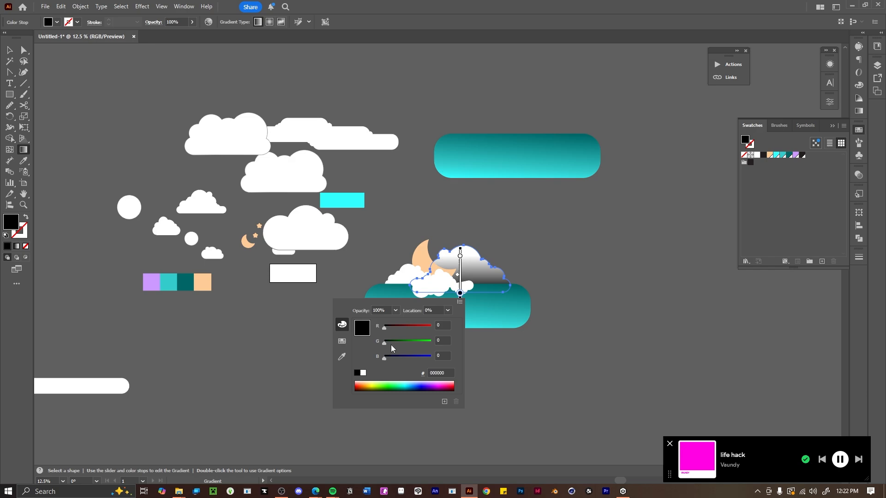
click(410, 386)
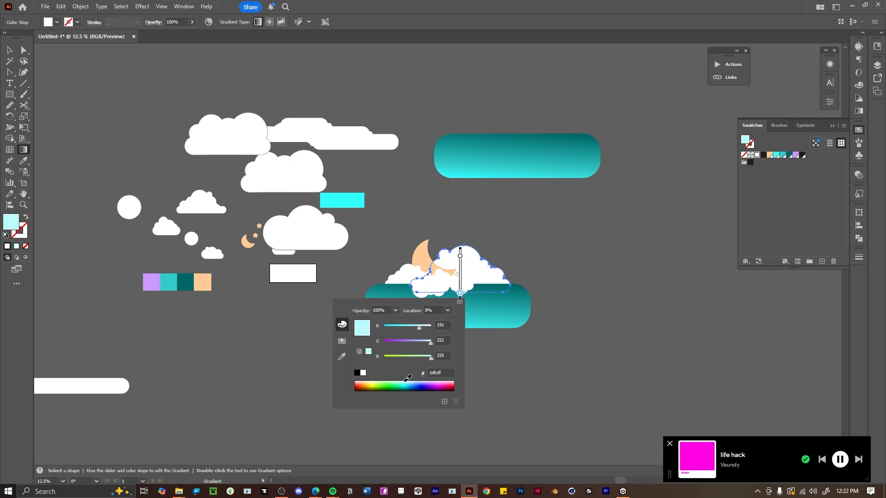
drag(368, 382, 377, 382)
click(555, 239)
click(9, 50)
click(220, 288)
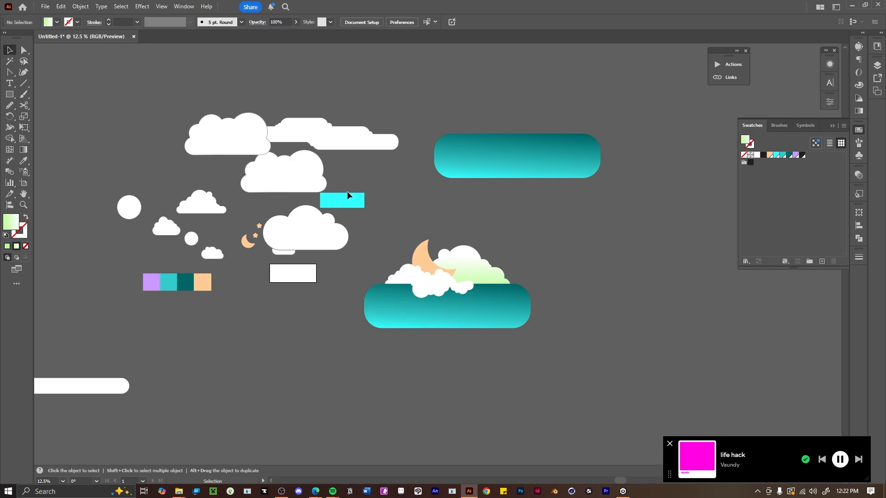
- Move the cyan rectangle directly beneath the colour palette and place a copy of it further down
drag(347, 195, 169, 301)
alt+drag(170, 301, 238, 346)
double_click(238, 346)
double_click(78, 319)
- Change the fill of the copied rectangle to pale pink with the Color Picker
double_click(10, 222)
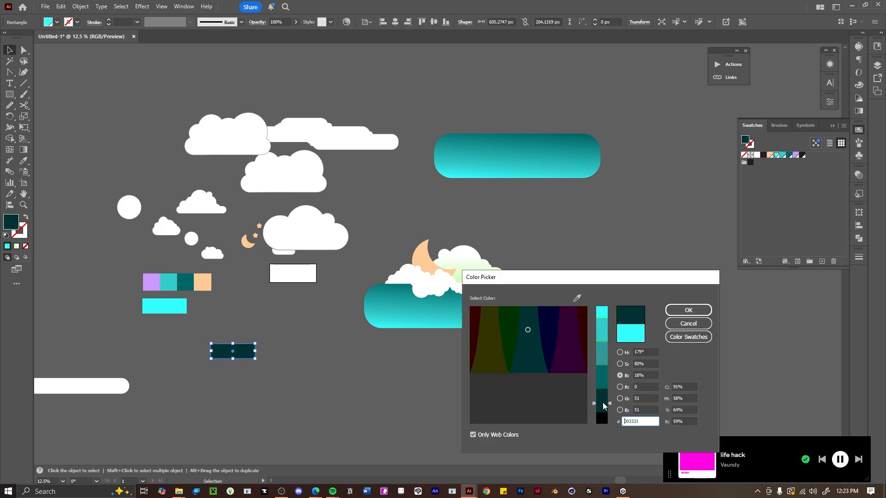
click(541, 408)
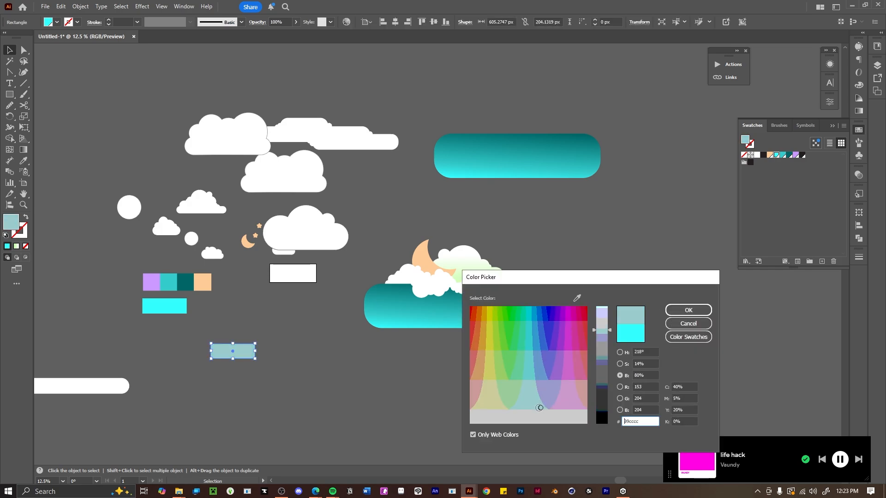
click(489, 405)
click(620, 352)
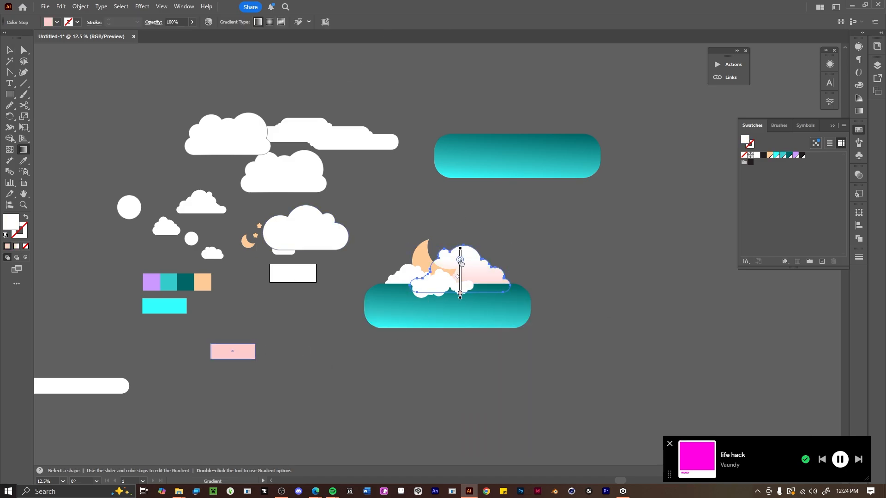
- Adjust the upper white stop of the large cloud's white-to-pink gradient
click(460, 261)
key(v)
click(583, 389)
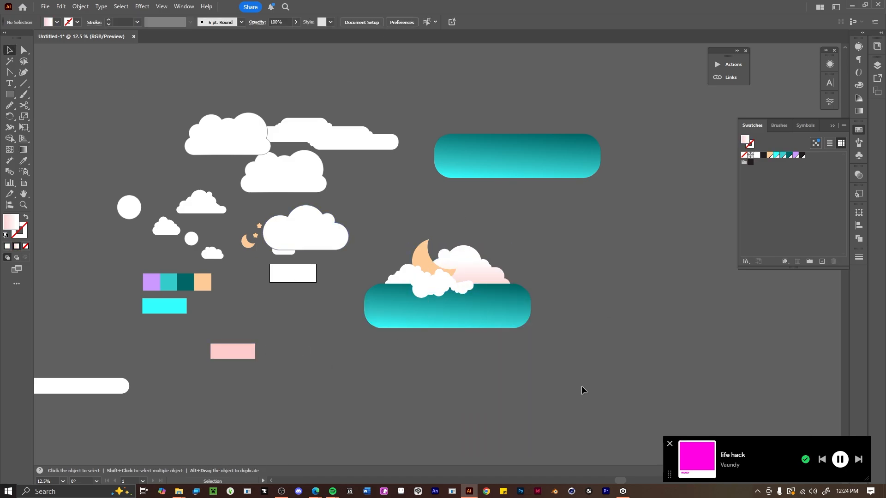
- Add a copy of the smallest cloud at the right end of the front cluster and remove its outline
scroll(592, 303, down, 1)
mouse_move(209, 245)
mouse_down()
mouse_move(567, 259)
mouse_move(458, 272)
mouse_up()
click(77, 21)
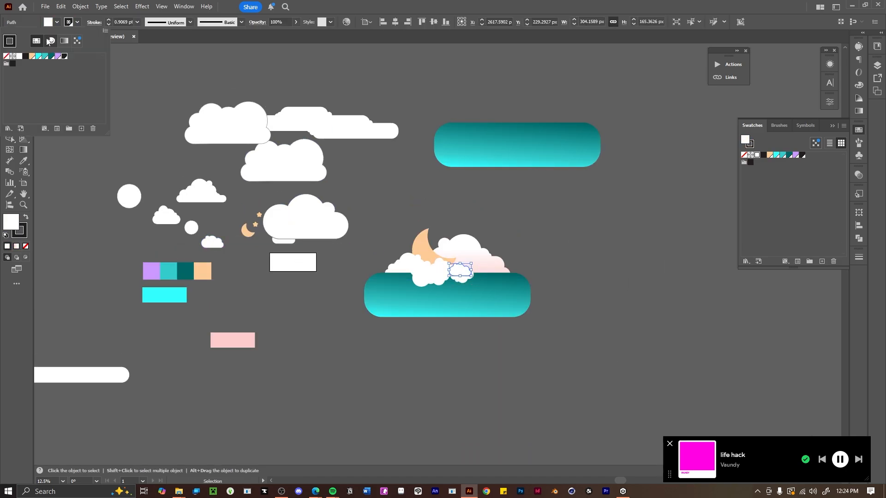
click(6, 55)
click(717, 222)
- Add the pink from the large cloud's gradient to the swatches
key(ctrl+=)
key(ctrl+=)
key(ctrl+=)
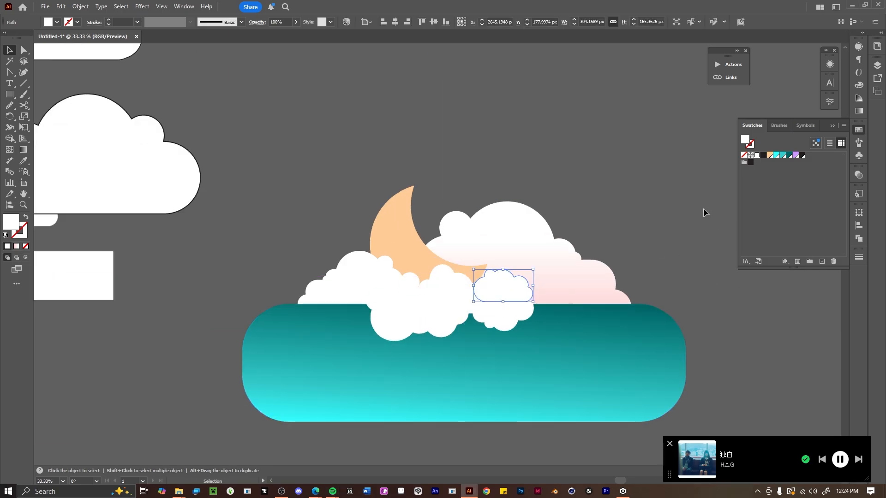
click(604, 281)
click(844, 126)
click(623, 283)
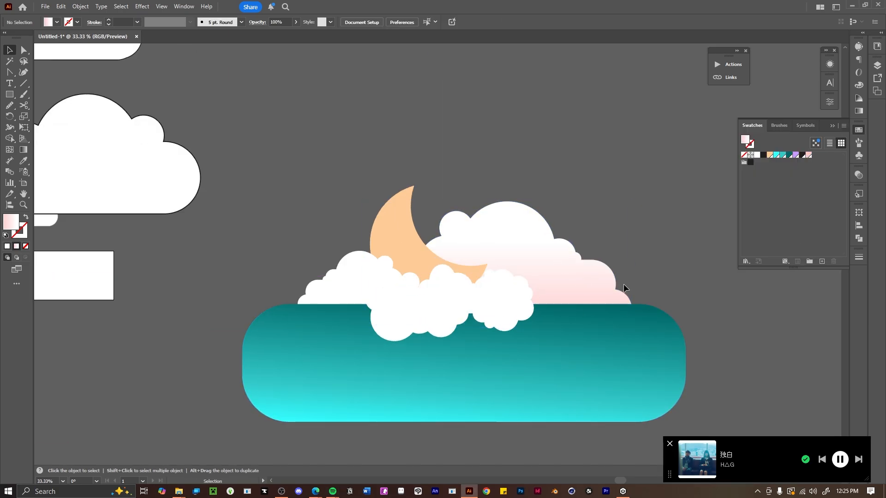
- Edit the new pink swatch to the dusty pink ccb8b8 using the Web Safe RGB color mode
double_click(808, 154)
drag(664, 166, 649, 196)
drag(654, 181, 673, 183)
click(668, 148)
click(639, 158)
click(646, 148)
drag(629, 165, 660, 166)
click(645, 209)
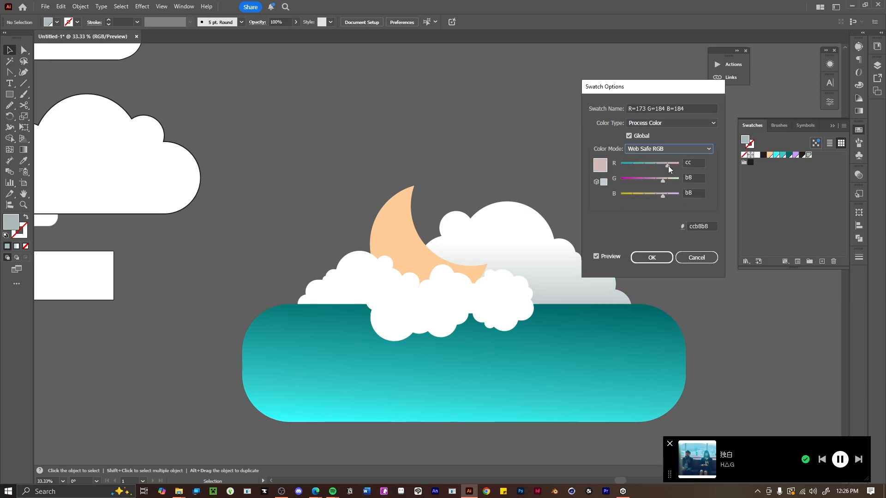
click(651, 258)
- Shift the front cloud on the bar's upper edge slightly right and down
scroll(432, 317, down, 3)
drag(398, 263, 412, 268)
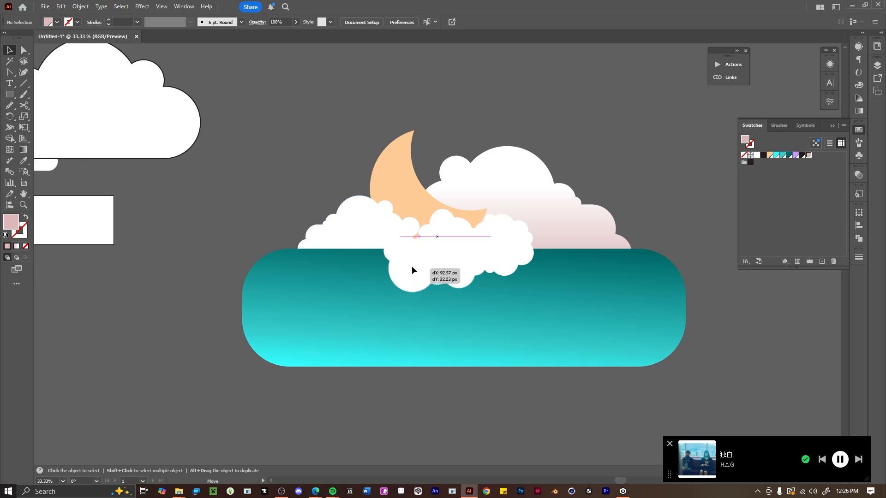
scroll(376, 201, down, 1)
scroll(375, 202, up, 2)
- Place an enlarged copy of the small peach star beside the cloud scene
scroll(727, 243, down, 4)
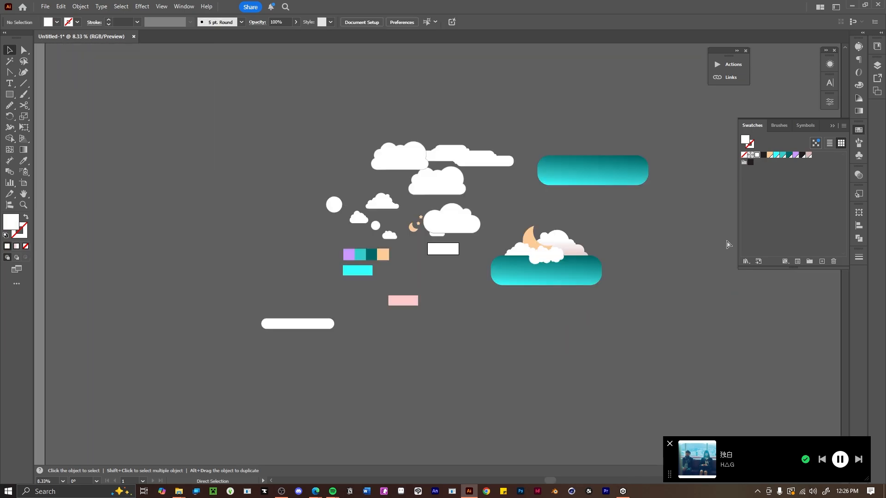
scroll(621, 198, up, 1)
drag(286, 247, 549, 248)
mouse_move(553, 250)
mouse_down()
mouse_move(590, 258)
mouse_move(562, 250)
mouse_up()
drag(549, 251, 519, 262)
scroll(506, 307, up, 3)
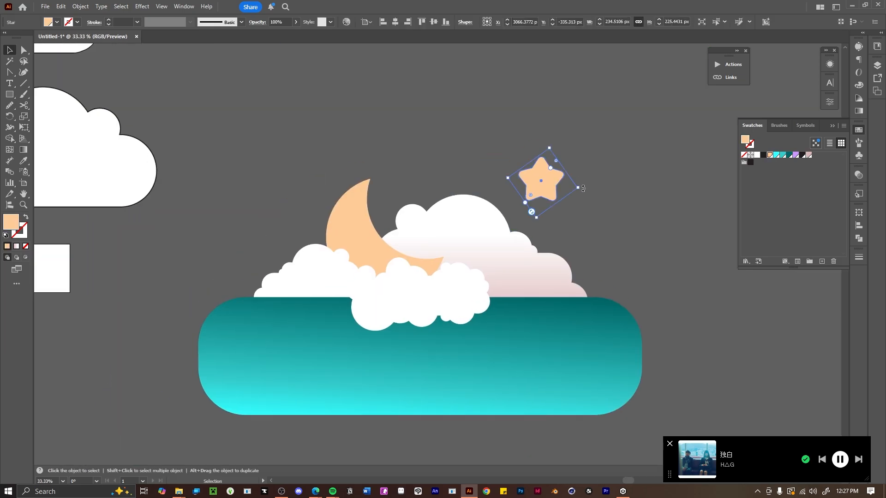
- Position the star at the front clouds' left edge and tuck a copy behind their right edge
drag(537, 193, 342, 301)
alt+drag(342, 300, 499, 287)
key(ctrl+bracketleft)
click(608, 218)
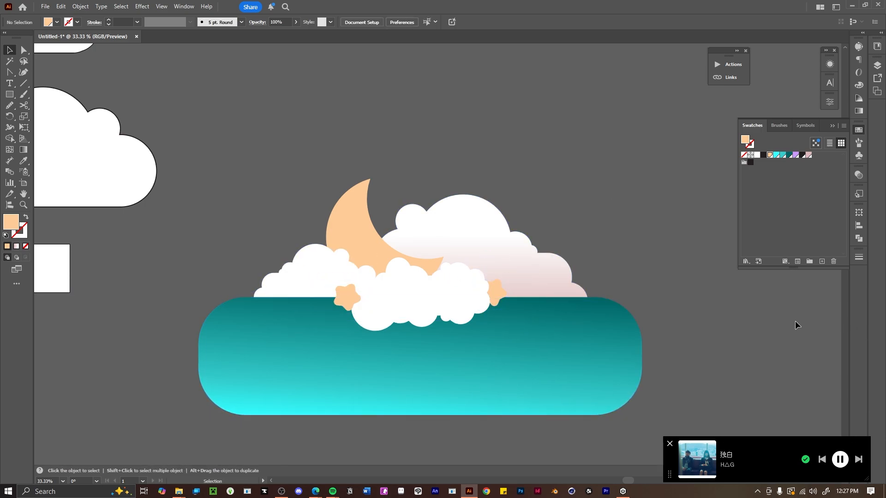
- Draw a four-pointed peach star about 225 px wide on the empty canvas
scroll(664, 260, down, 3)
key(ctrl+minus)
key(ctrl+minus)
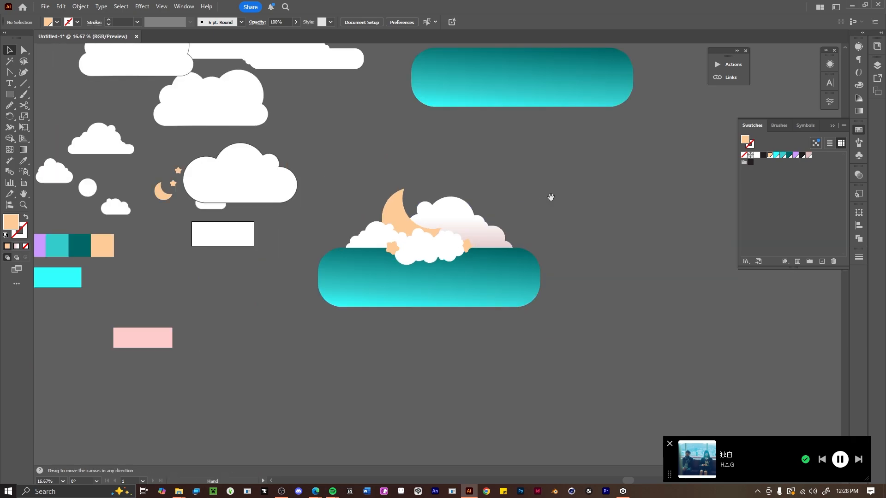
drag(549, 197, 601, 285)
drag(9, 94, 42, 139)
click(462, 249)
click(430, 255)
click(419, 275)
- Try rounding the inner corners of the four-pointed star and delete it
key(ctrl+equal)
key(ctrl+equal)
key(ctrl+equal)
key(ctrl+equal)
key(ctrl+equal)
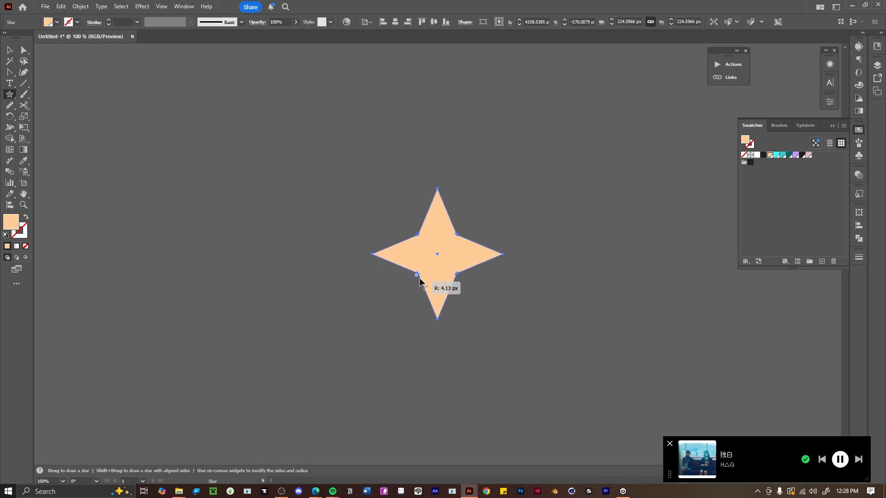
drag(419, 278, 391, 303)
key(Delete)
- Draw a tilted four-pointed peach star about 172 px wide and round its inner corners into concave sides
drag(404, 224, 460, 244)
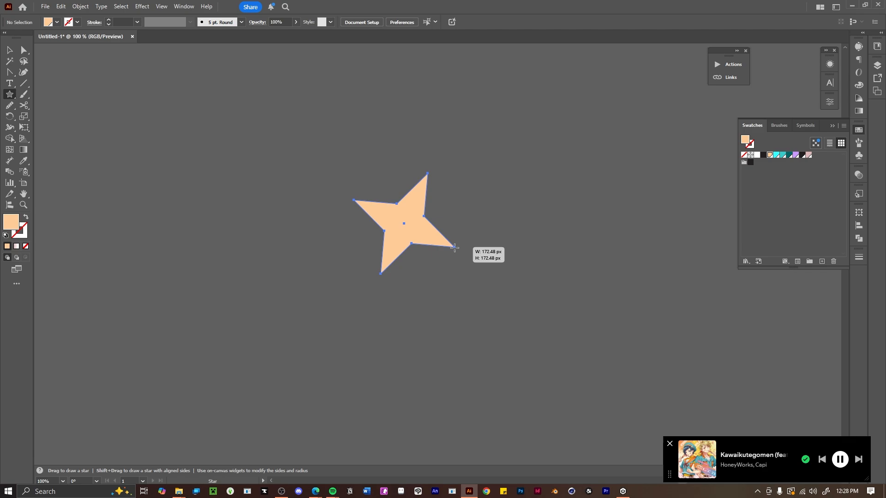
drag(397, 208, 385, 138)
drag(428, 296, 391, 292)
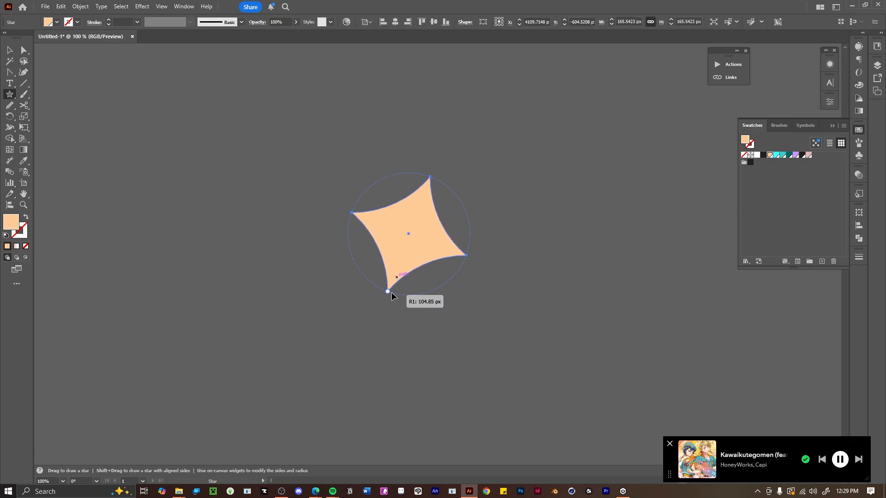
drag(397, 212, 407, 237)
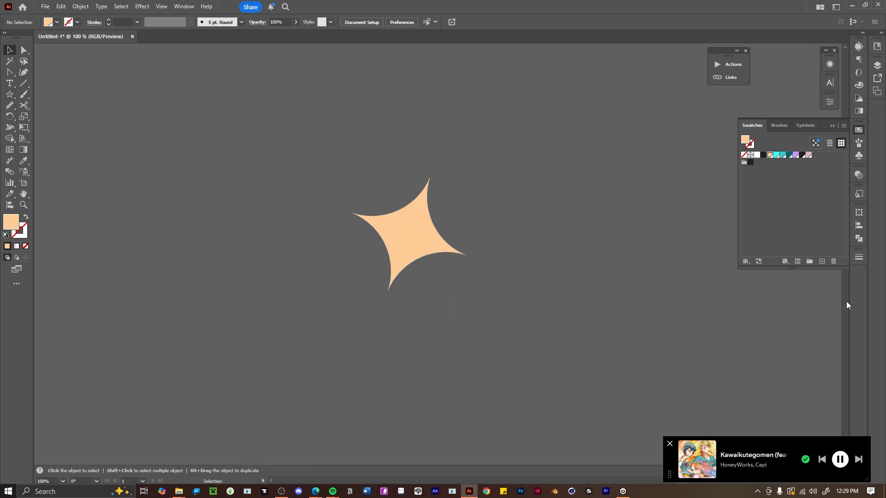
- Place small copies of the peach sparkle among the clouds around the moon
key(ctrl+minus)
key(ctrl+minus)
key(ctrl+minus)
key(ctrl+minus)
drag(353, 271, 338, 255)
drag(321, 262, 395, 235)
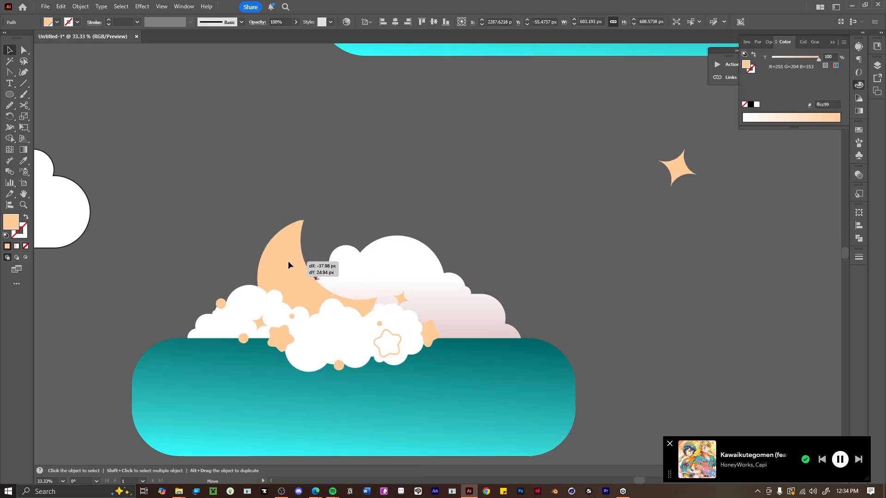
- Give a copy of the large moon a peach outline without fill and offset its path by 24 px with round joins
click(288, 261)
click(26, 218)
click(71, 6)
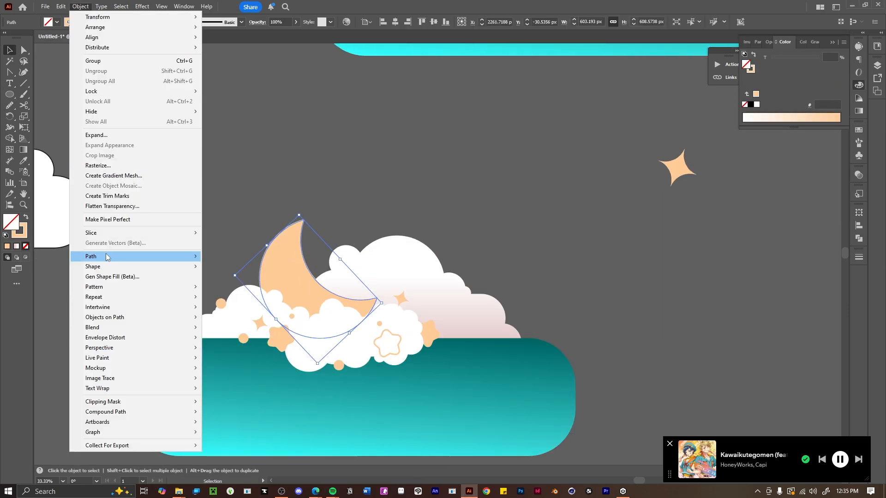
mouse_move(166, 253)
click(230, 285)
text(24)
click(431, 234)
click(443, 248)
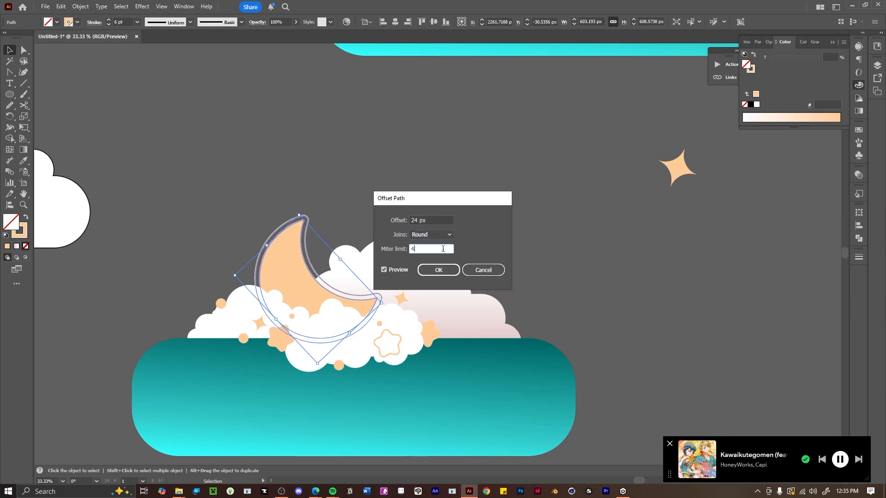
click(438, 270)
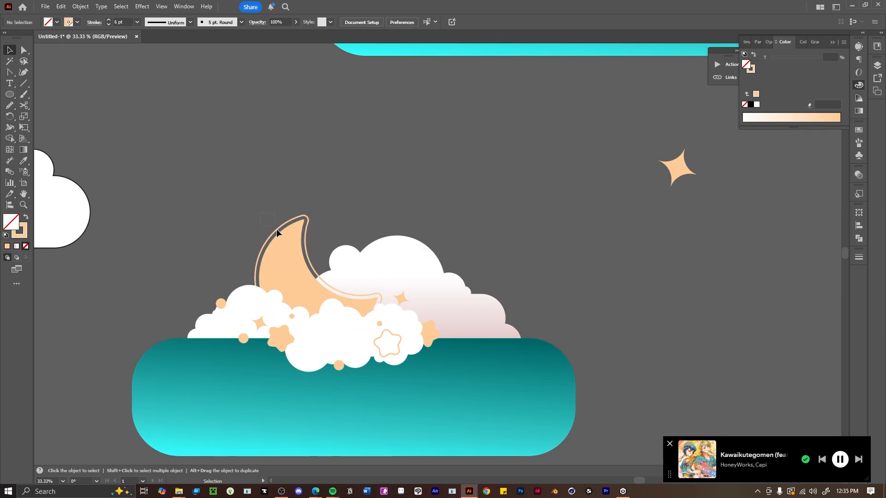
- Nudge the peach star at the left edge of the front clouds slightly down and right
click(512, 376)
click(543, 218)
scroll(544, 217, up, 1)
scroll(543, 218, down, 1)
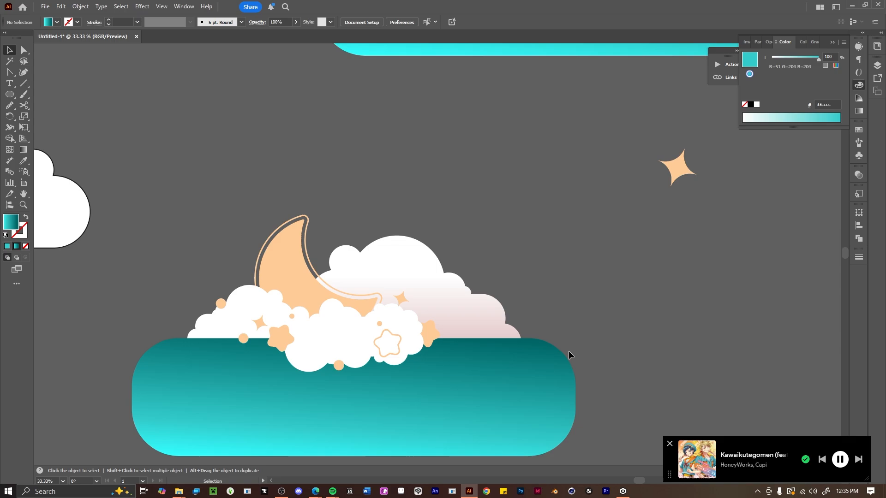
drag(267, 342, 269, 344)
key(ctrl+shift+a)
key(ctrl+minus)
key(ctrl+minus)
key(ctrl+minus)
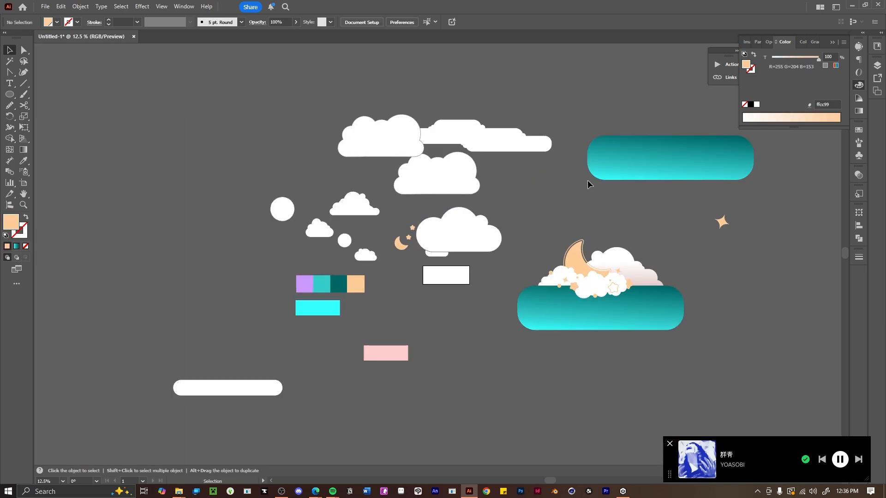
- Bring a white circle from the spare shapes to the empty area beside the cloud-decorated bar
click(344, 240)
click(447, 235)
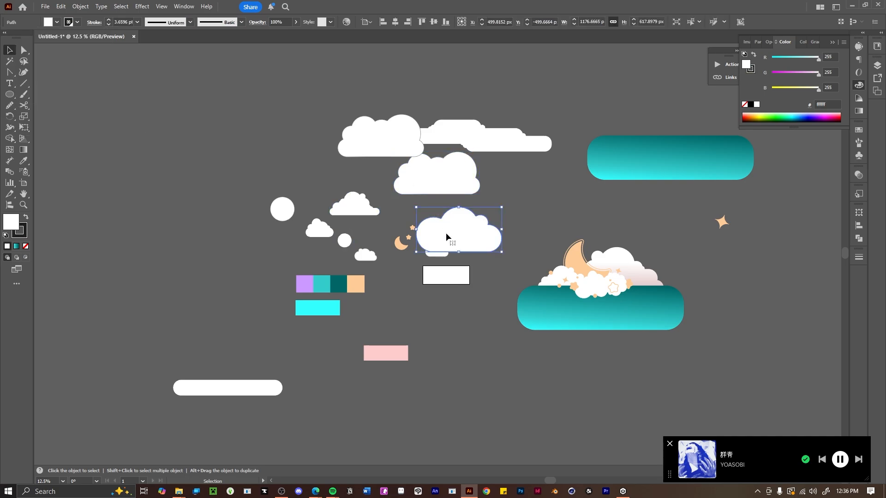
drag(531, 258, 420, 121)
drag(344, 240, 695, 273)
scroll(741, 311, up, 3)
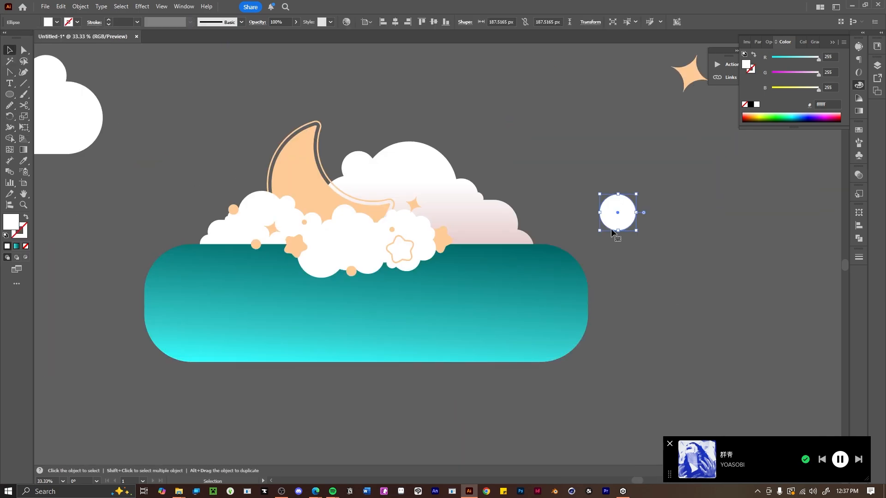
- Shrink the white circle to about 36 px and scatter white dots and a small peach dot along the clouds' lower edge
drag(637, 232, 451, 258)
click(570, 233)
drag(451, 258, 350, 285)
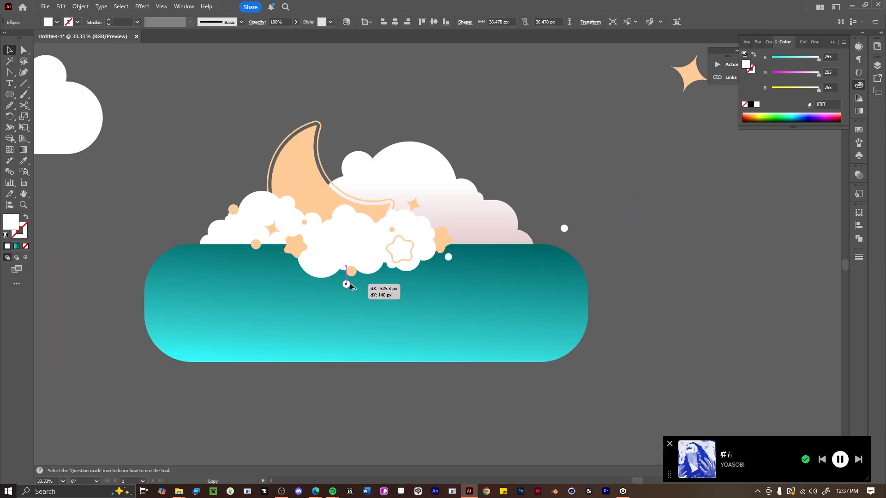
click(567, 241)
drag(266, 264, 473, 261)
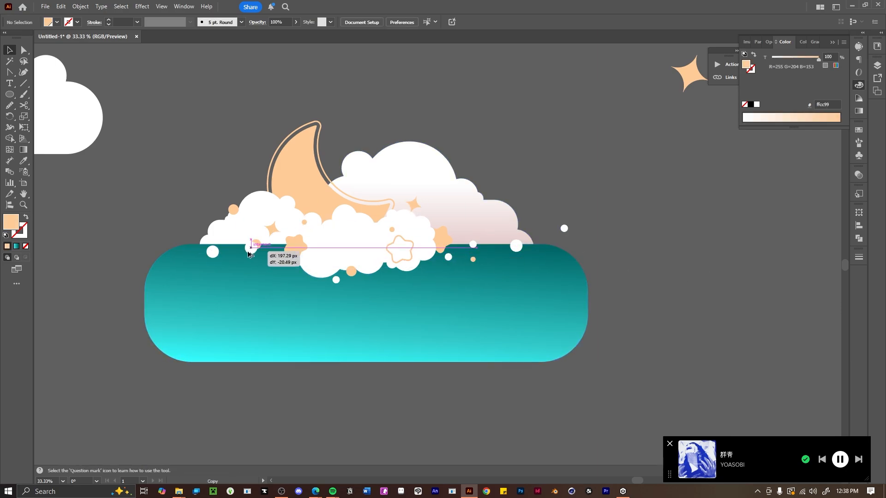
drag(248, 251, 248, 252)
- Cut a small peach crescent on the front clouds from overlapping circles with Shape Builder
key(ctrl+1)
shift+click(459, 243)
mouse_move(438, 251)
mouse_down()
mouse_move(194, 171)
mouse_move(716, 181)
mouse_move(427, 195)
mouse_up()
key(shift+m)
key(v)
click(187, 152)
click(120, 91)
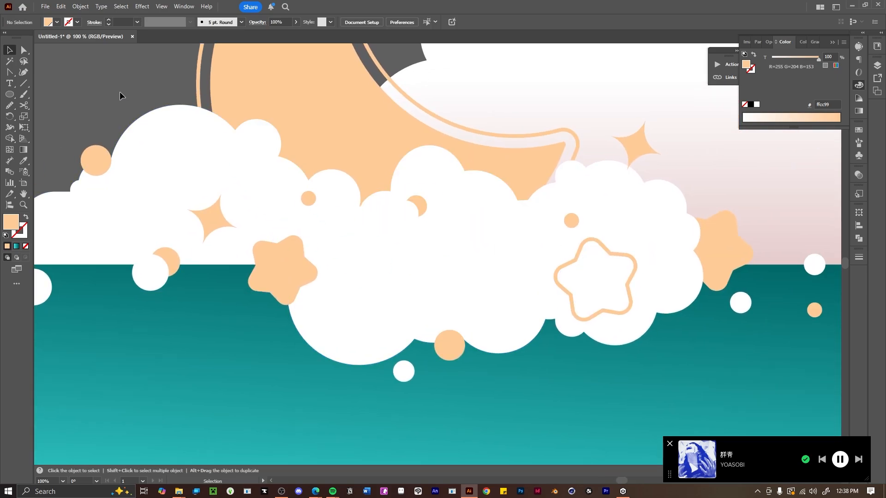
- Move the spare small peach crescent off the artwork and place the outlying white dot at the front clouds' upper edge beside the star
drag(198, 139, 213, 109)
drag(432, 172, 650, 166)
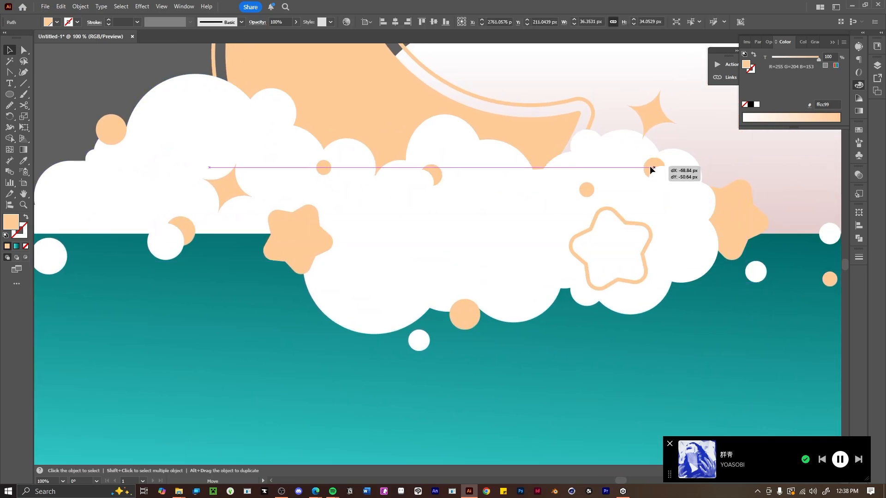
click(80, 87)
key(ctrl+minus)
key(ctrl+minus)
key(ctrl+minus)
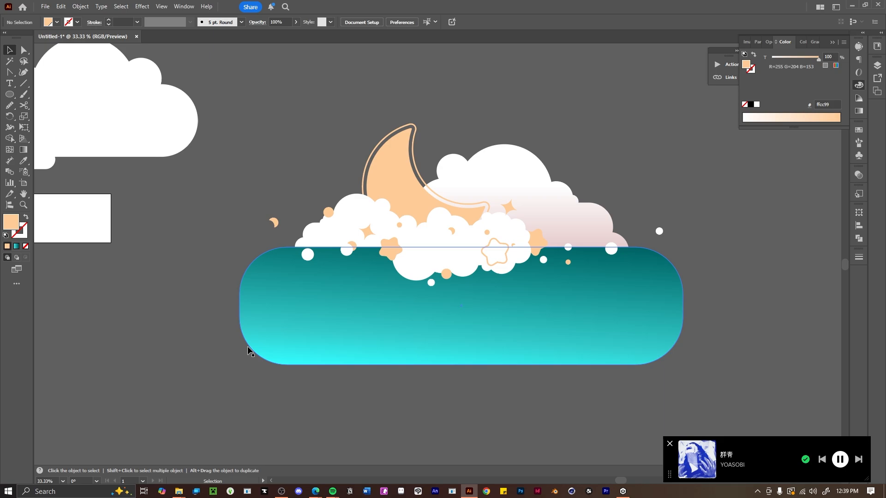
drag(274, 222, 44, 188)
drag(658, 231, 564, 266)
drag(527, 217, 526, 217)
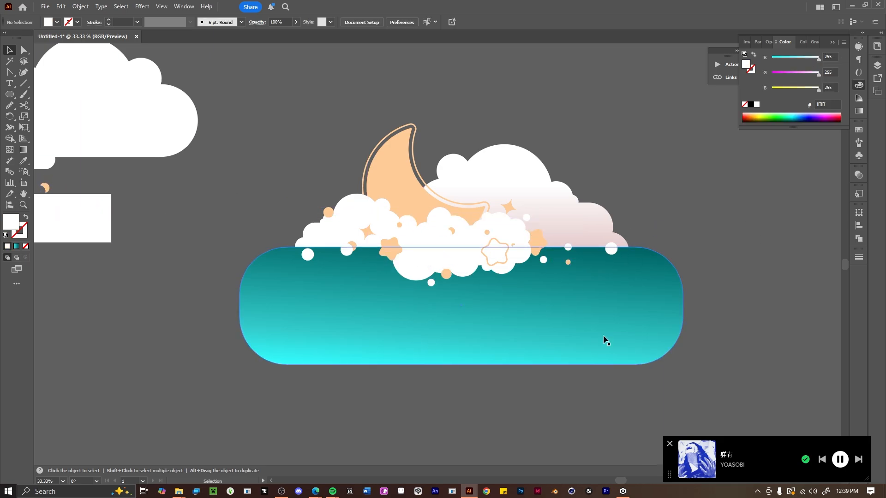
- Add a text object below the bar and set its font size to 200 pt
key(t)
click(290, 409)
click(456, 22)
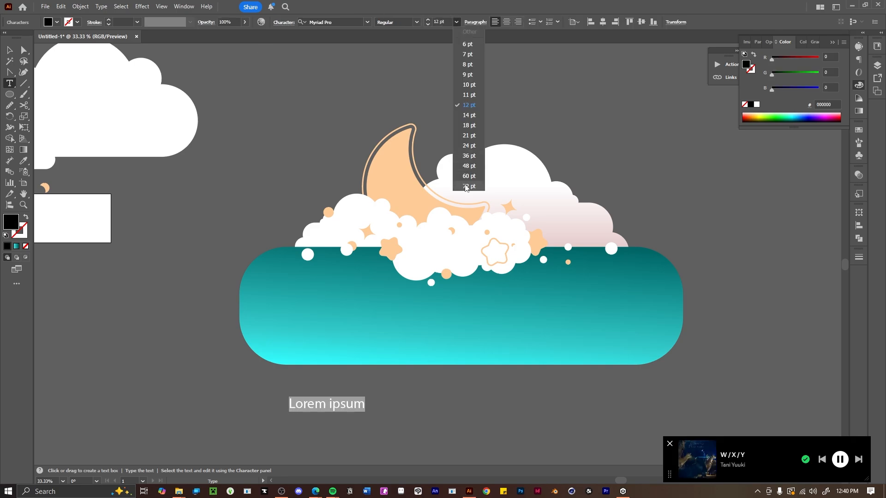
click(466, 186)
click(440, 22)
text(200)
key(Return)
- Filter the fonts to favorites and apply the Love Letter font to the placeholder text
click(367, 22)
scroll(424, 257, down, 20)
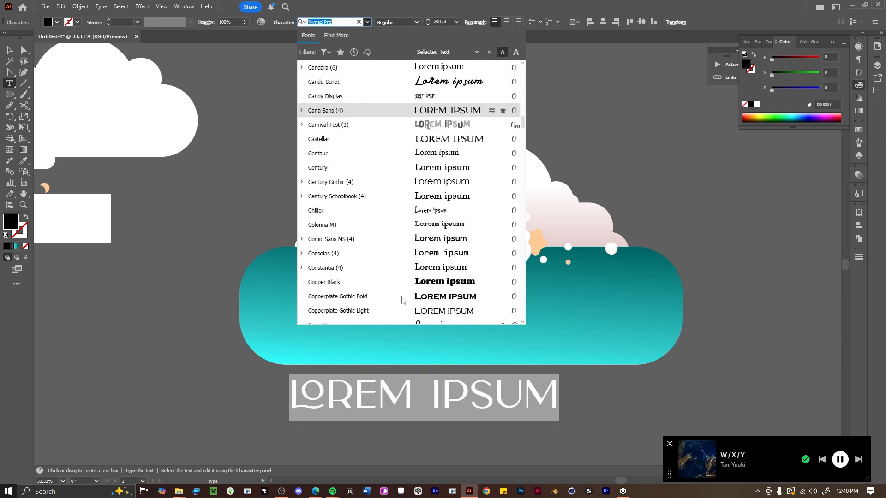
scroll(424, 257, down, 6)
click(340, 52)
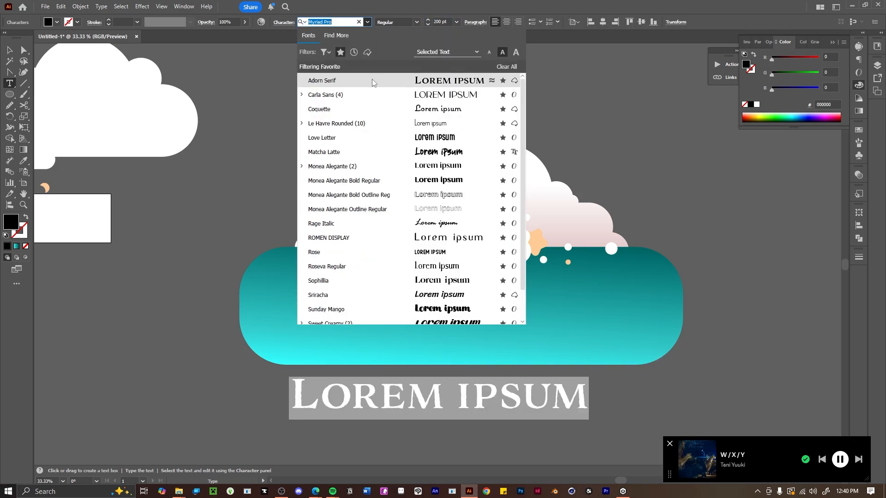
scroll(380, 309, down, 2)
scroll(380, 277, up, 2)
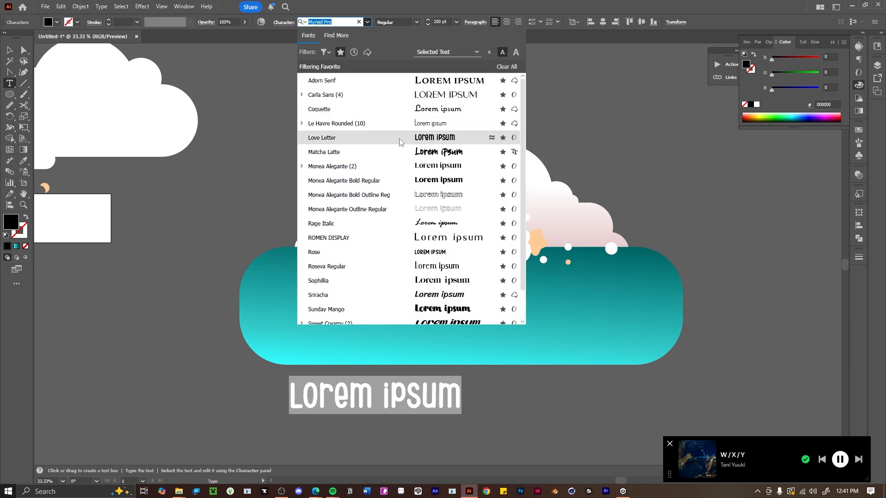
click(351, 138)
- Replace the placeholder with "About Me", move it onto the teal bar and enlarge it to about 407 pt
text(About Me)
key(Escape)
drag(351, 396, 454, 318)
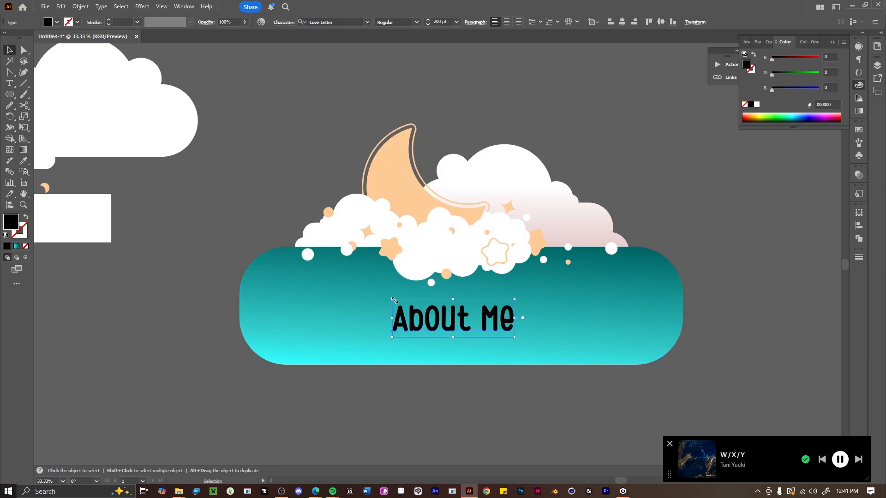
drag(516, 340, 641, 382)
drag(546, 343, 490, 325)
- Fill the About Me text with the peach swatch R=255 G=204 B=153
click(858, 129)
click(808, 155)
click(770, 156)
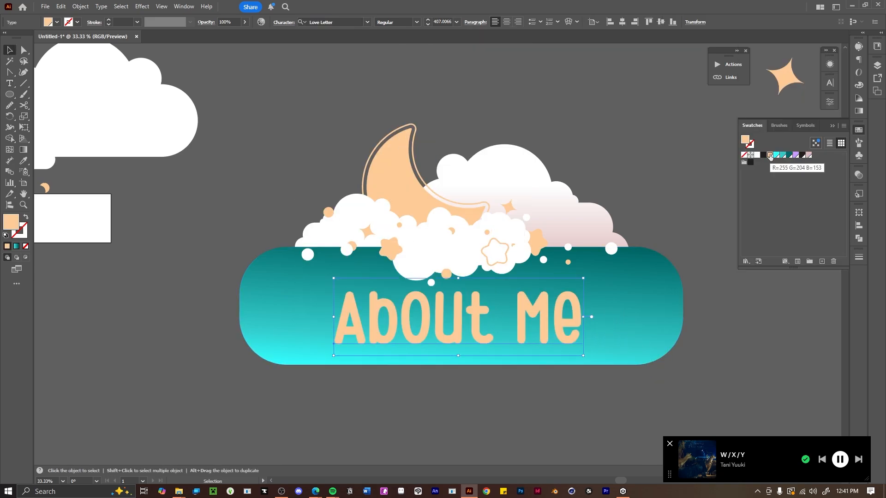
click(664, 194)
- Move the About Me text below the bar and group the bar with its moon, clouds and stars
drag(413, 321, 261, 436)
drag(253, 119, 678, 382)
key(ctrl+g)
click(204, 48)
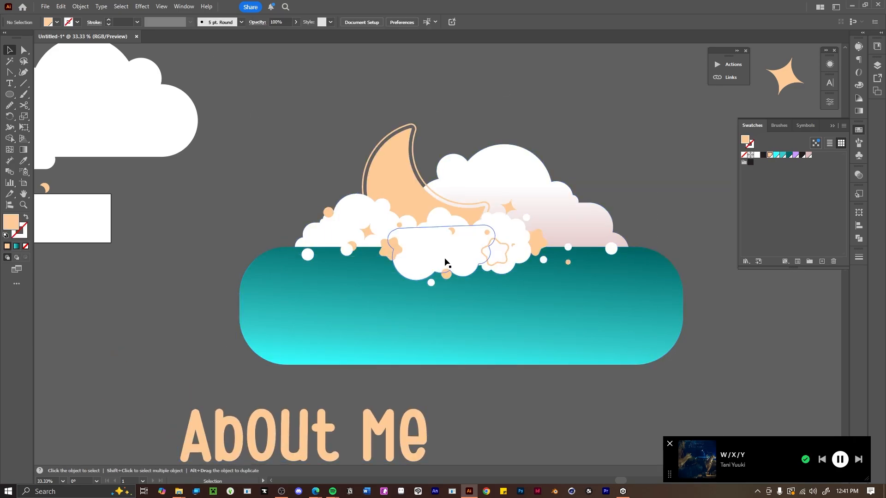
- Place the About Me text back on the teal bar and align it with the grouped artwork
drag(259, 445, 411, 330)
shift+click(405, 263)
click(311, 22)
click(435, 383)
click(479, 337)
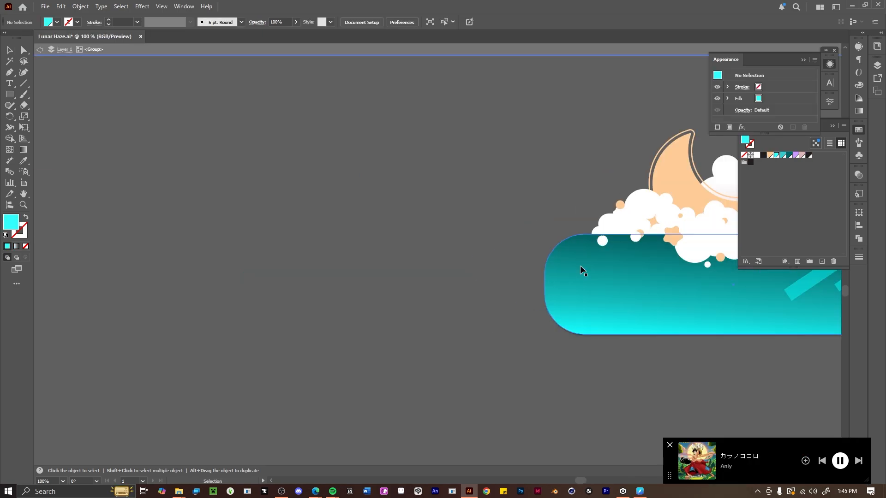
- Trim the wide diagonal stripe to the teal bar's outline with Shape Builder
drag(579, 265, 355, 272)
shift+click(355, 273)
click(10, 138)
alt+click(359, 343)
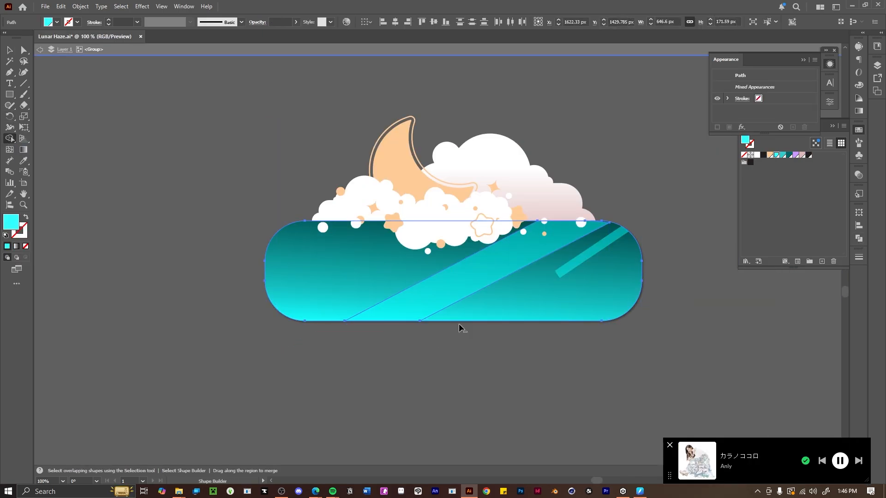
click(7, 52)
click(222, 162)
- Stretch the wide diagonal stripe beyond the bar's edges and delete the narrow stripe
click(469, 286)
drag(609, 221, 666, 202)
drag(345, 321, 328, 329)
drag(594, 248, 715, 204)
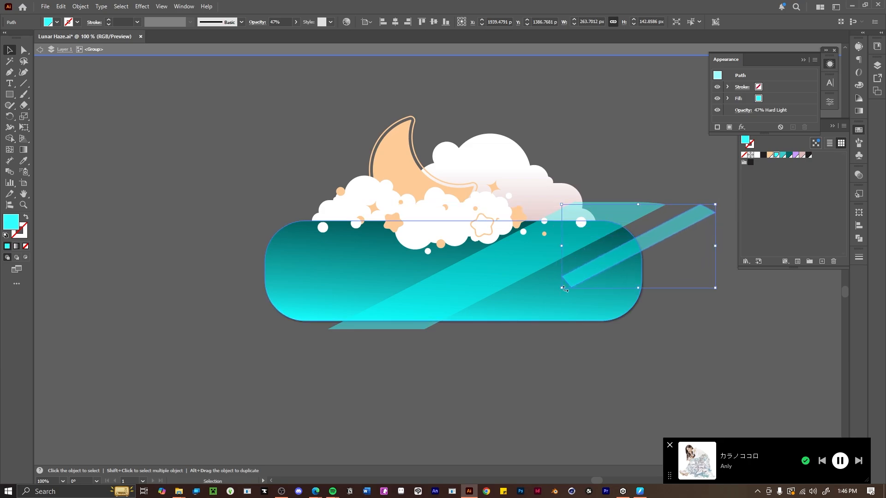
drag(563, 289, 447, 364)
key(Delete)
- Trim the stretched stripe's overhanging ends at the bar's upper and lower edges with Shape Builder
click(638, 215)
shift+click(595, 282)
key(shift+m)
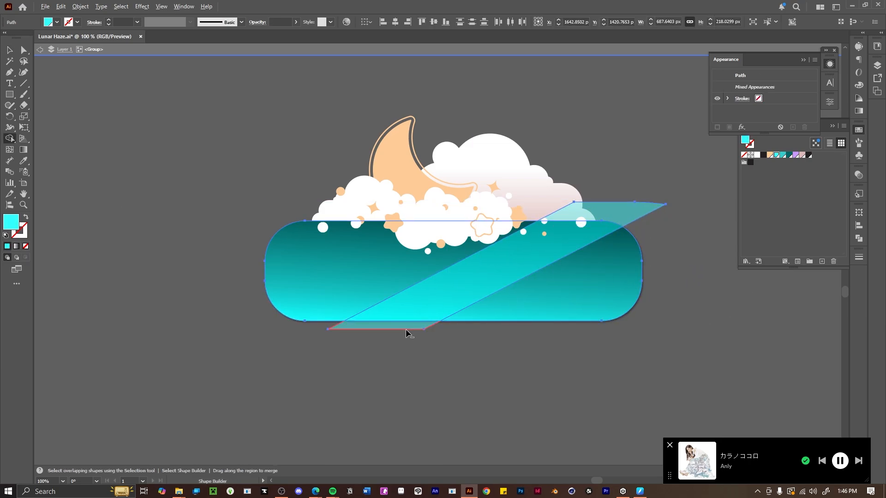
drag(407, 333, 638, 210)
key(v)
click(496, 354)
- Try the Soft Light blending mode on the diagonal stripe
click(525, 270)
click(743, 110)
drag(735, 127, 664, 226)
click(705, 212)
key(ctrl+minus)
key(ctrl+minus)
key(ctrl+minus)
key(ctrl+minus)
key(ctrl+plus)
key(ctrl+plus)
- Set the diagonal stripe's opacity to 25% and its blending mode to Overlay
click(475, 262)
click(740, 110)
click(571, 187)
click(502, 240)
click(741, 110)
click(666, 127)
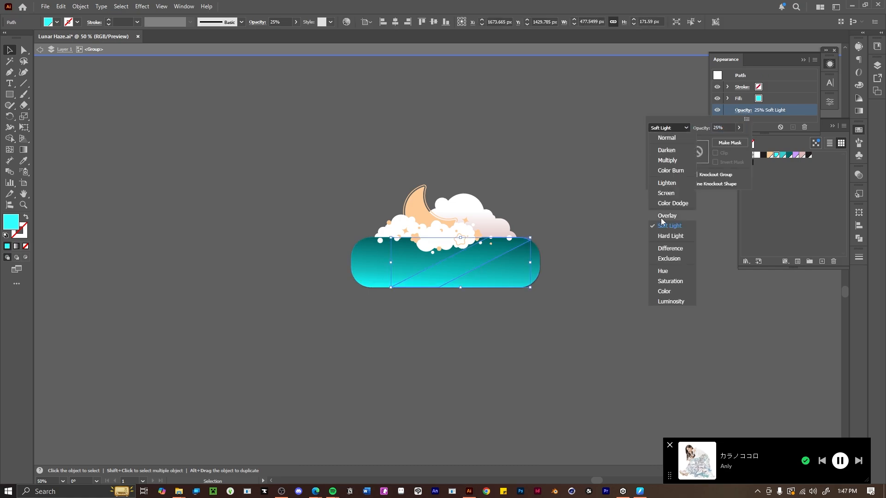
click(660, 216)
double_click(586, 192)
- Shift the diagonal stripe toward the bar's right end and enlarge it past the bar's edges
double_click(499, 248)
drag(499, 249, 547, 255)
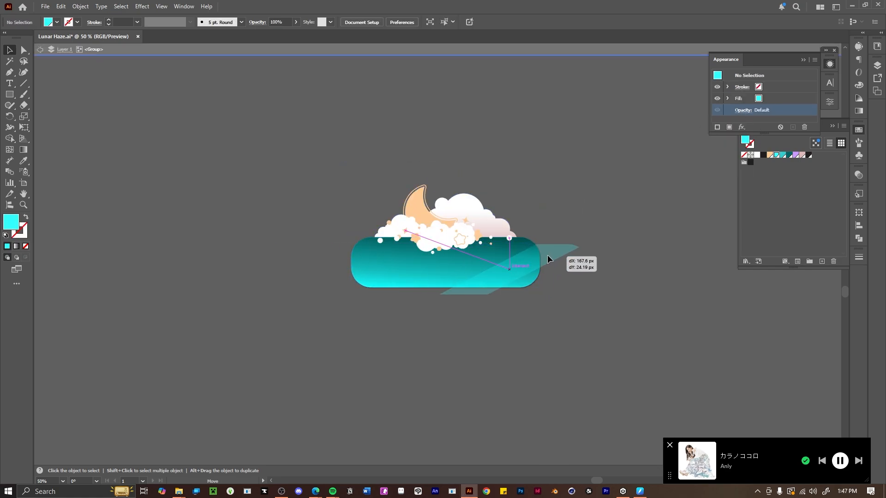
drag(437, 294, 375, 306)
drag(556, 256, 577, 246)
drag(596, 300, 595, 305)
drag(564, 250, 574, 249)
- Remove the parts of the shifted stripe outside the teal bar with Shape Builder
shift+click(512, 272)
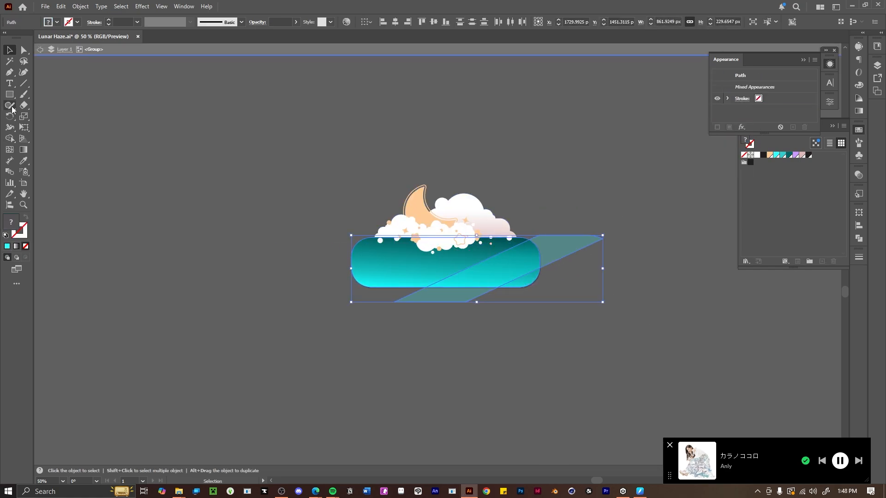
click(9, 139)
alt+click(433, 294)
alt+click(558, 245)
key(v)
double_click(756, 305)
- Widen the stripe to about 1169 px, flatten it and rotate it so it crosses the bar at a shallow slope
double_click(508, 277)
drag(427, 287, 299, 295)
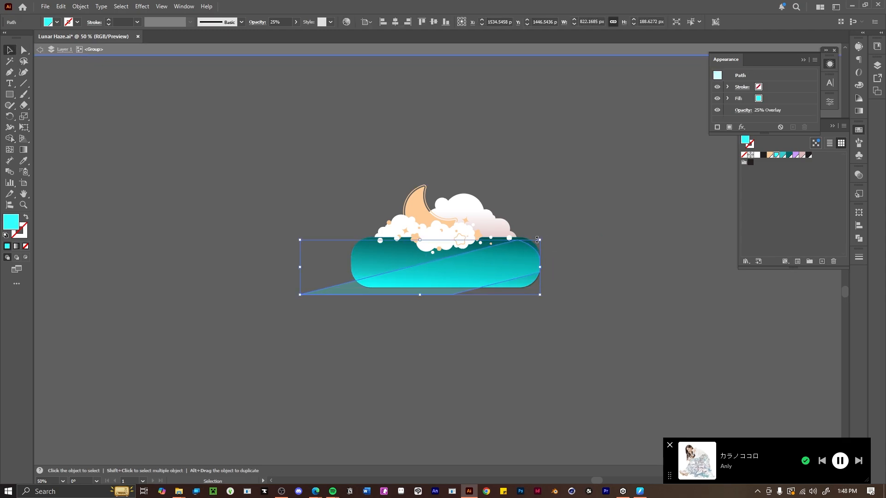
drag(540, 238, 566, 230)
drag(565, 295, 570, 290)
drag(300, 260, 224, 261)
drag(395, 229, 395, 261)
mouse_move(502, 279)
mouse_down()
mouse_move(511, 264)
mouse_move(509, 276)
mouse_up()
drag(579, 291, 581, 264)
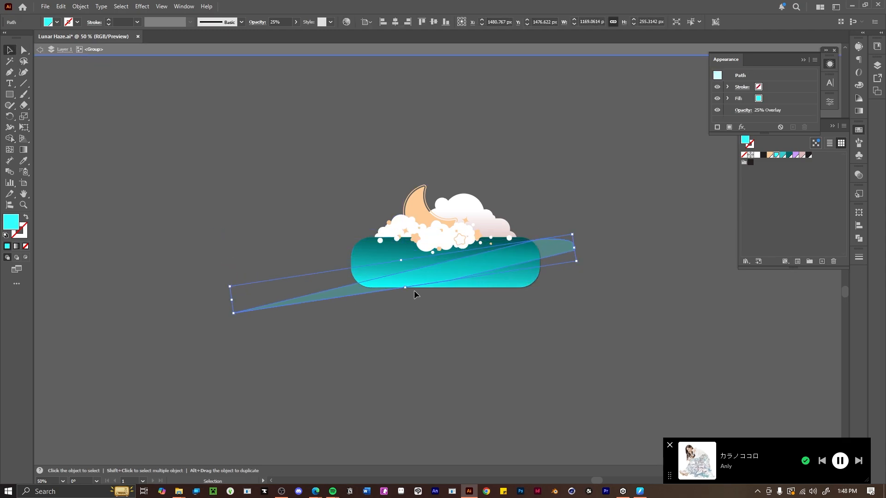
drag(405, 286, 407, 296)
drag(556, 252, 547, 248)
- Trim the shallow stripe's overhanging left and right ends to the bar with Shape Builder
shift+click(517, 283)
key(shift+m)
alt+click(319, 297)
alt+click(554, 245)
key(v)
double_click(391, 189)
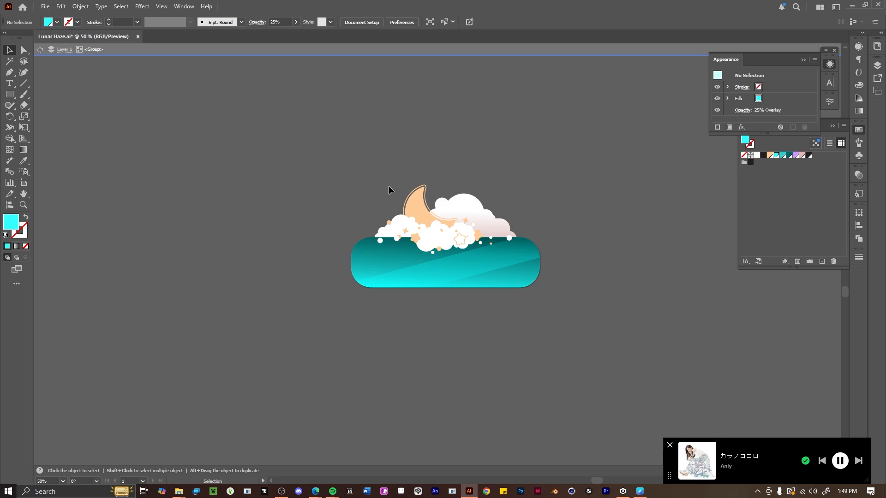
- Lower the shallow stripe's opacity to 8% and leave group isolation
triple_click(509, 249)
click(857, 174)
click(835, 184)
drag(805, 194, 794, 194)
double_click(517, 181)
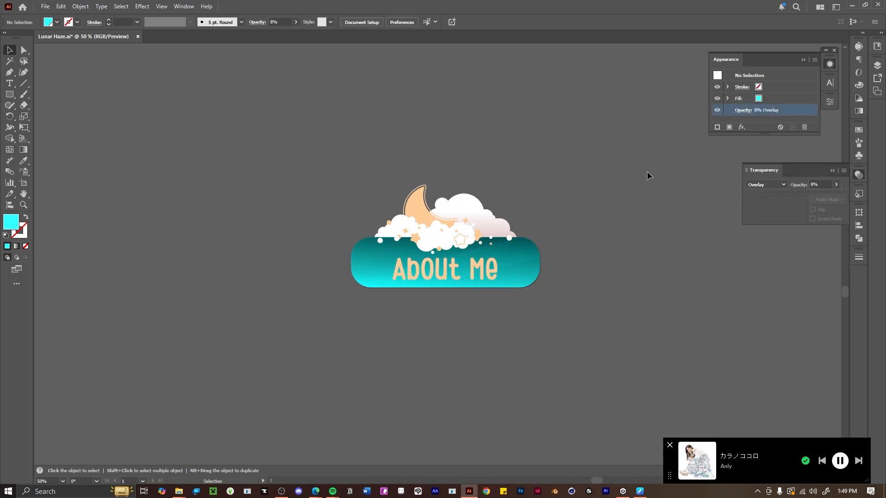
- Examine the About Me panel with its faint diagonal highlight at reduced size
key(ctrl+minus)
key(ctrl+minus)
key(ctrl+minus)
key(ctrl+minus)
key(ctrl+equal)
key(ctrl+equal)
key(ctrl+equal)
key(ctrl+minus)
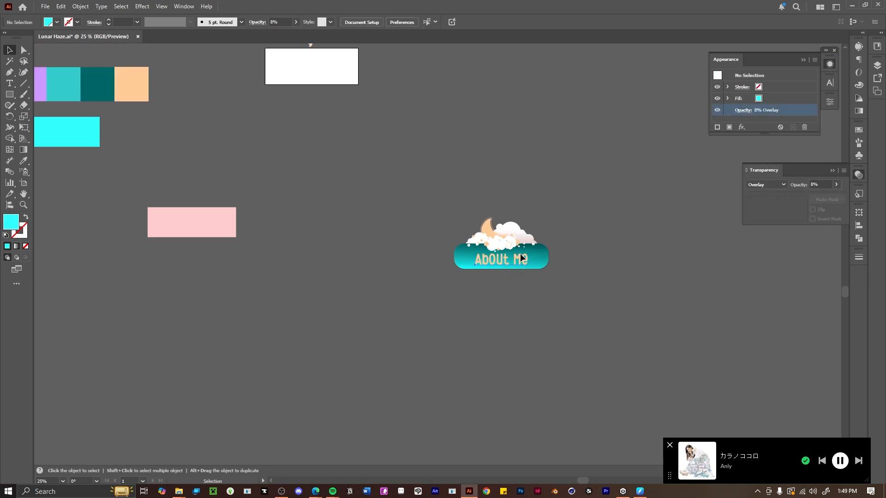
- Set the tracking of the About Me text to 10
double_click(511, 256)
click(9, 50)
key(ctrl+equal)
key(ctrl+equal)
key(ctrl+equal)
click(101, 6)
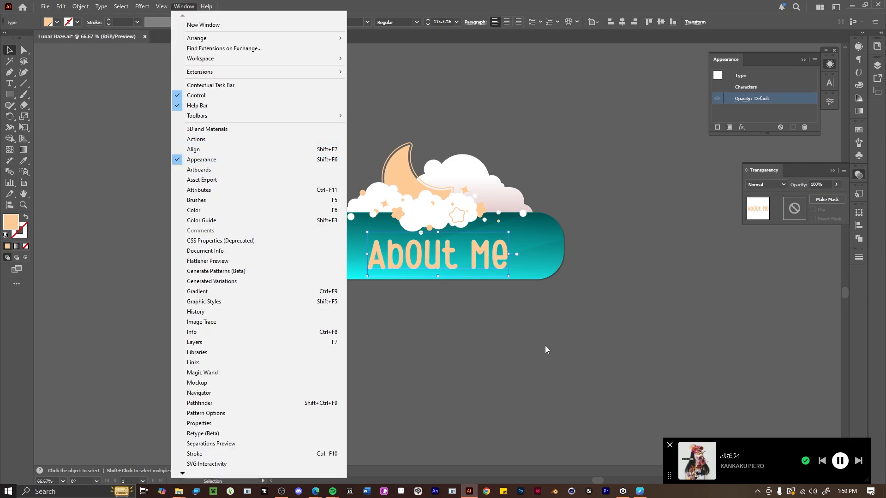
click(545, 347)
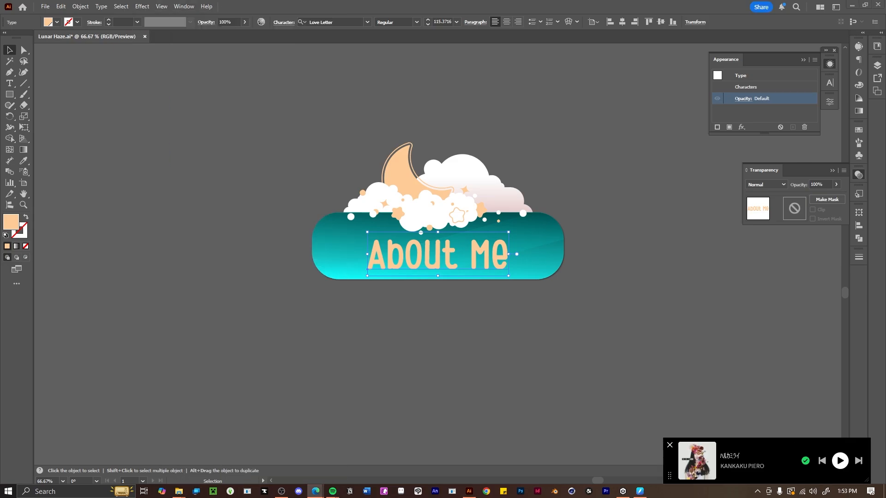
click(828, 84)
click(811, 131)
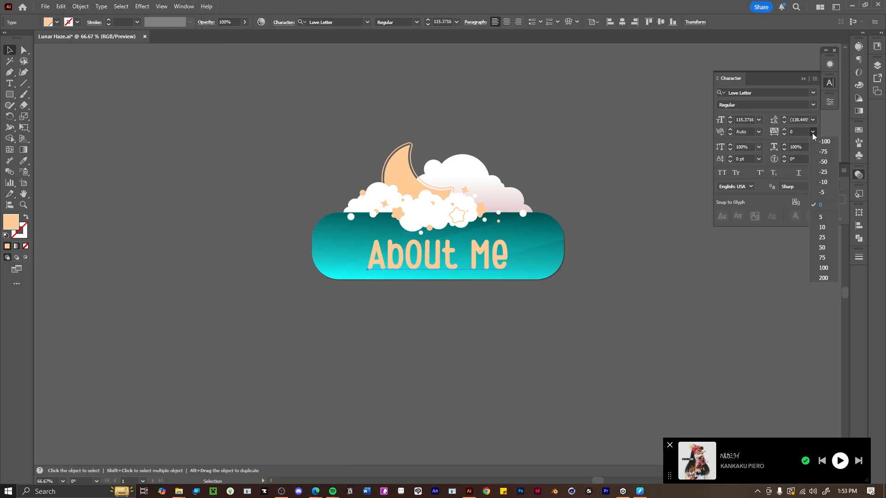
click(819, 227)
click(613, 250)
- Try a 5 pt white stroke on the About Me text
click(487, 262)
click(57, 22)
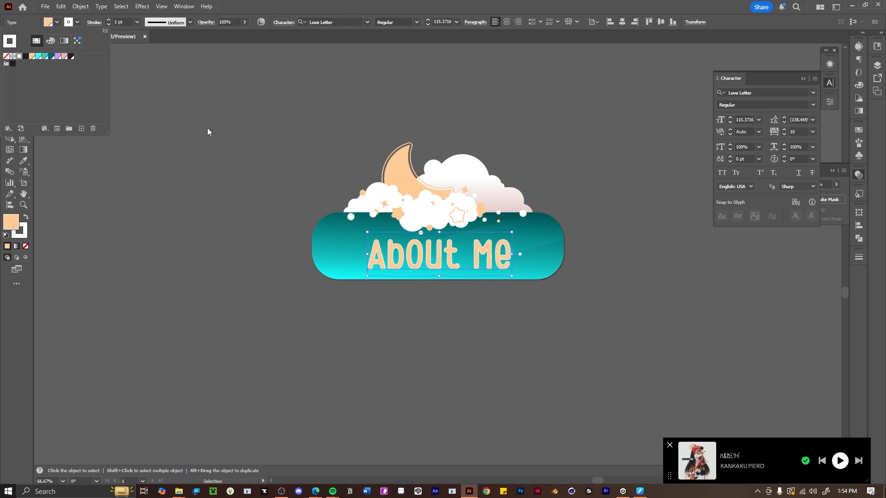
click(109, 20)
click(110, 20)
click(110, 20)
click(828, 64)
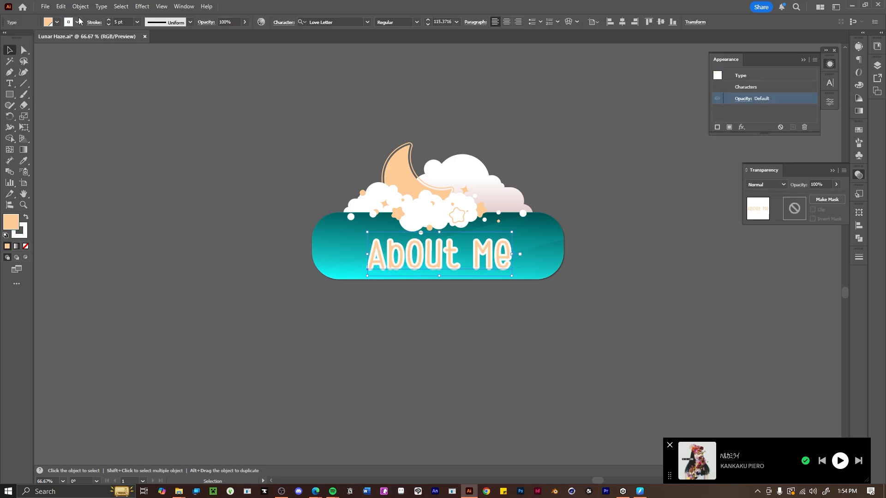
click(77, 21)
click(6, 56)
- Add a new 5 pt white stroke to the About Me text and place it behind the characters
click(717, 127)
click(758, 86)
click(724, 120)
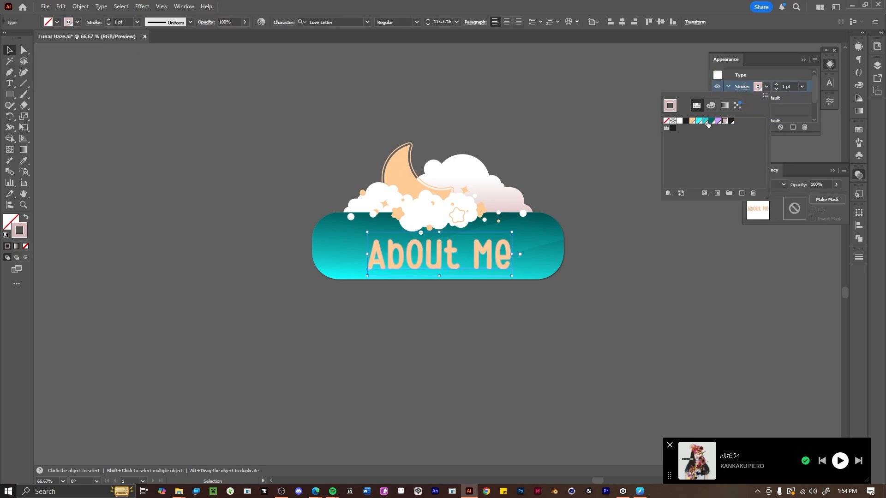
click(776, 84)
click(776, 85)
click(776, 84)
click(776, 84)
scroll(755, 107, down, 2)
drag(743, 85, 791, 118)
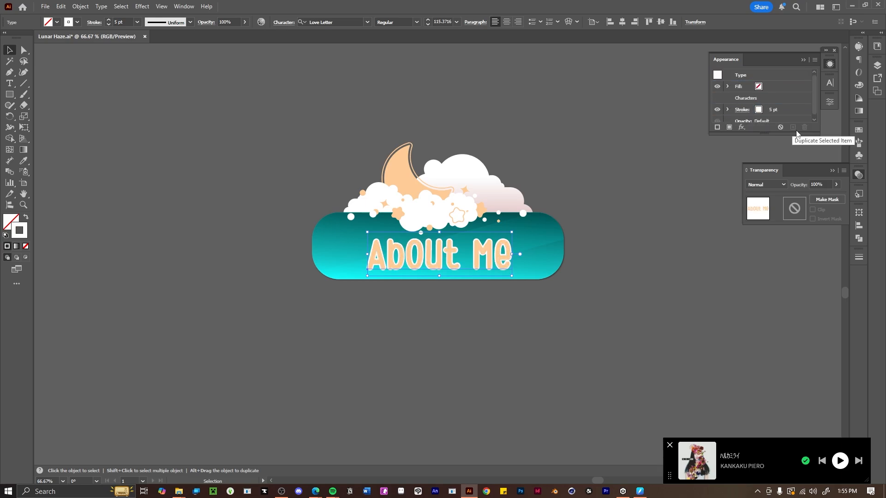
click(683, 120)
- Recolor the stroke behind the About Me lettering to dark teal
click(758, 99)
click(702, 132)
click(758, 99)
click(485, 253)
click(758, 110)
click(701, 142)
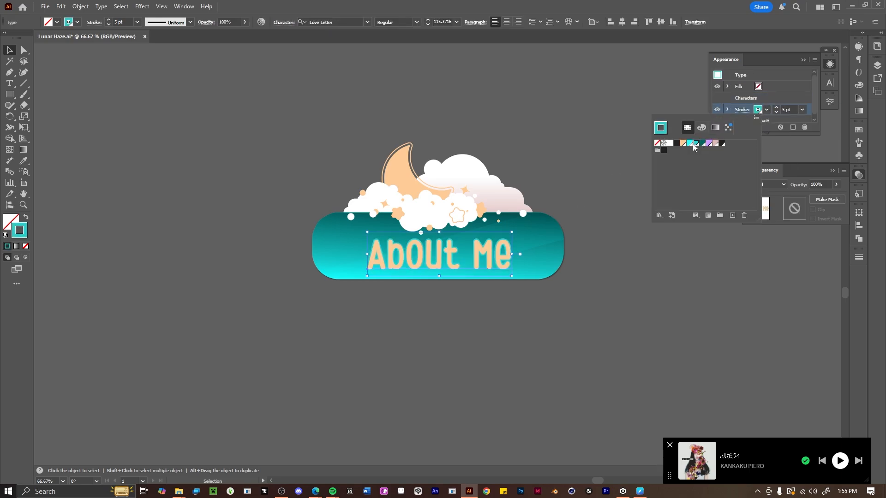
click(601, 151)
scroll(600, 148, down, 1)
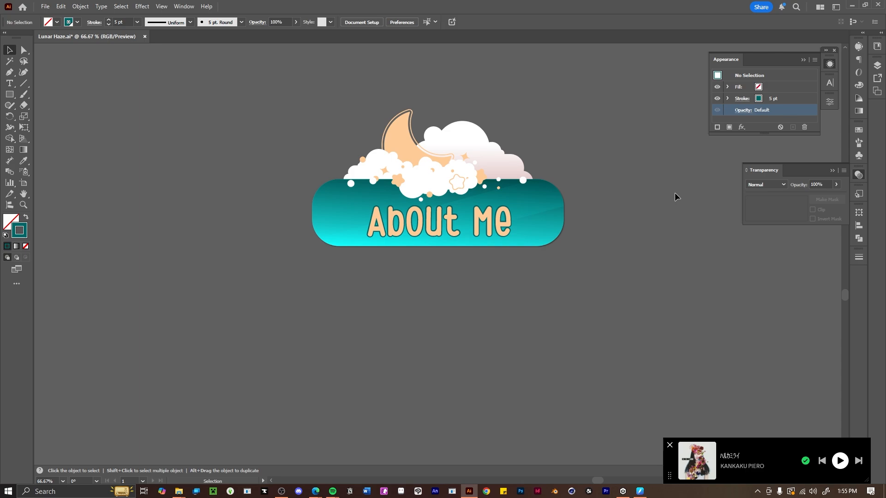
- Scale the outlined About Me text up slightly within the teal bar
click(717, 109)
click(717, 110)
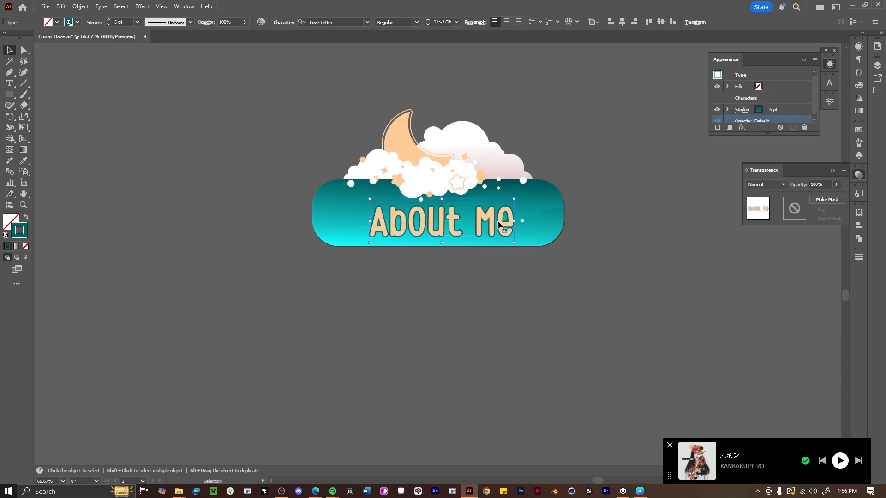
drag(512, 199, 519, 196)
click(624, 243)
key(ctrl+minus)
key(ctrl+minus)
key(ctrl+minus)
key(ctrl+minus)
key(ctrl+minus)
scroll(570, 305, up, 3)
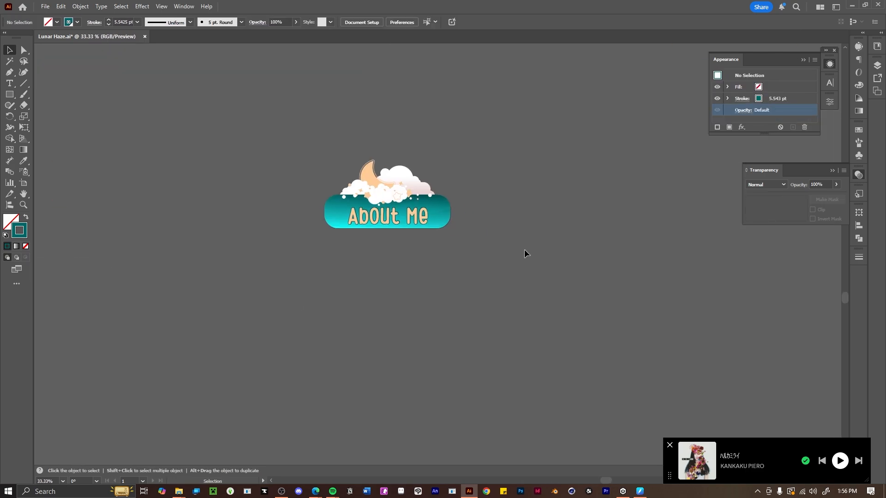
- Try a duplicate of the About Me panel beside the original, and undo it
key(ctrl+a)
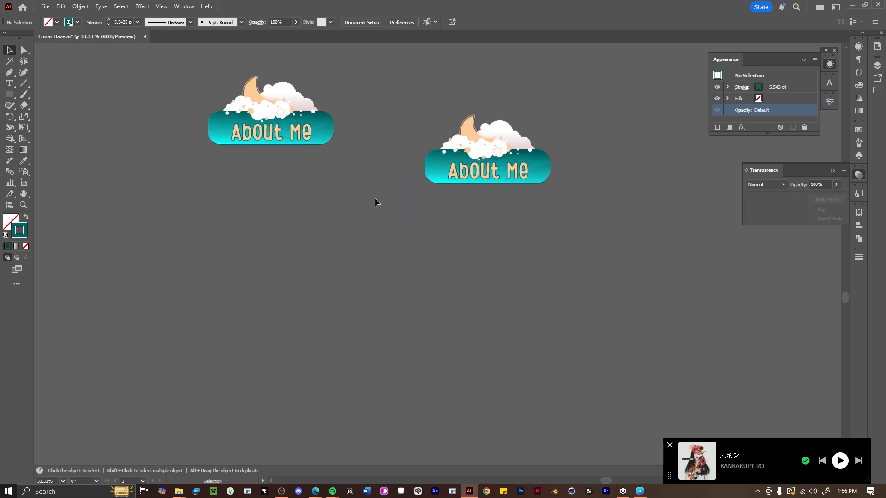
key(ctrl+z)
scroll(560, 277, up, 2)
double_click(485, 289)
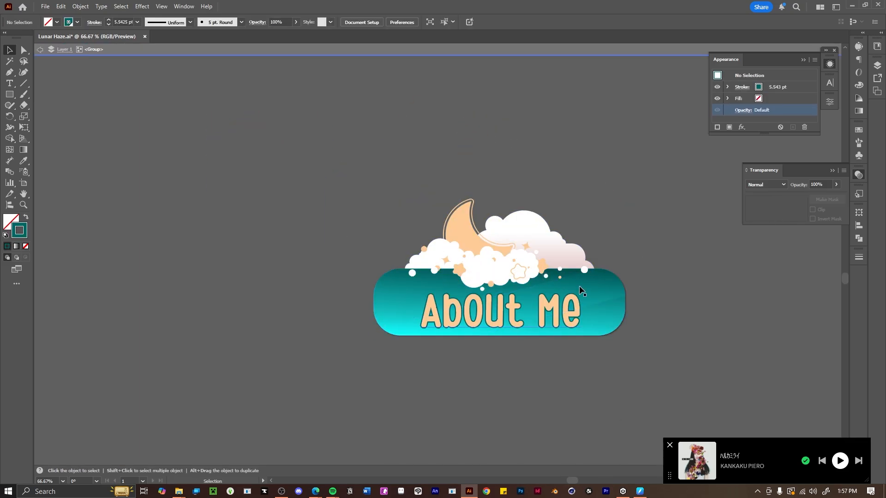
click(579, 288)
click(741, 127)
mouse_move(770, 276)
click(696, 219)
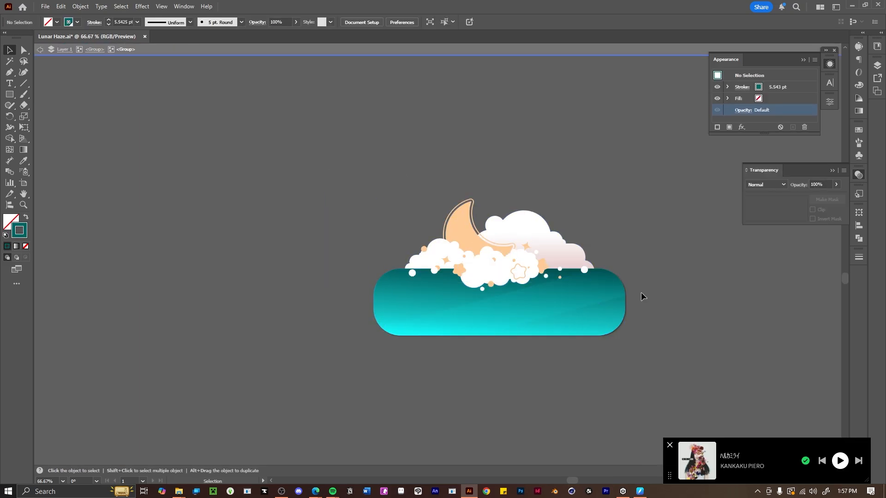
- Merge the overlapping white shapes of the front center cloud into one shape with Pathfinder Unite
scroll(556, 241, up, 3)
click(408, 279)
shift+click(554, 207)
shift+click(582, 260)
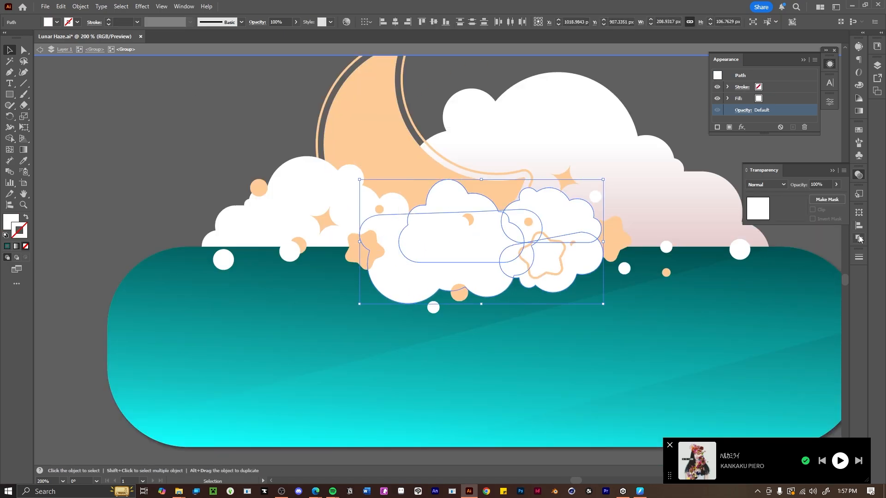
click(858, 238)
click(750, 233)
click(660, 290)
shift+click(342, 205)
key(ctrl+z)
click(61, 6)
click(80, 29)
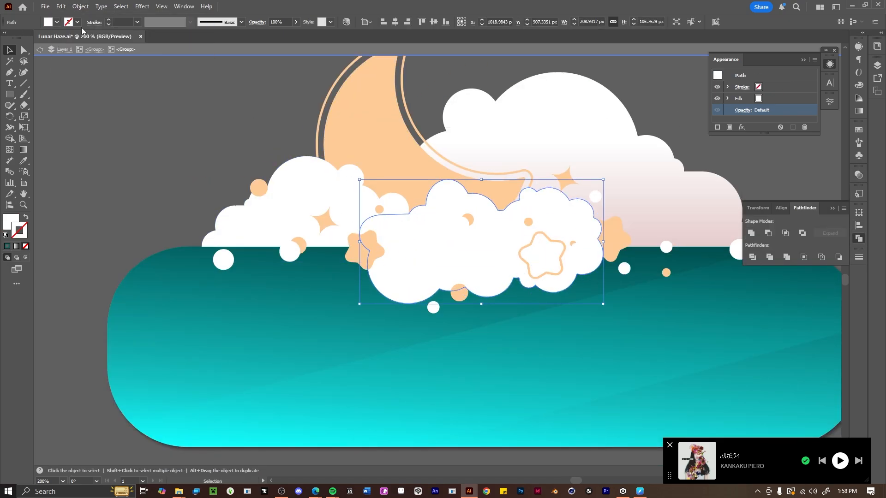
click(338, 162)
click(379, 210)
click(202, 142)
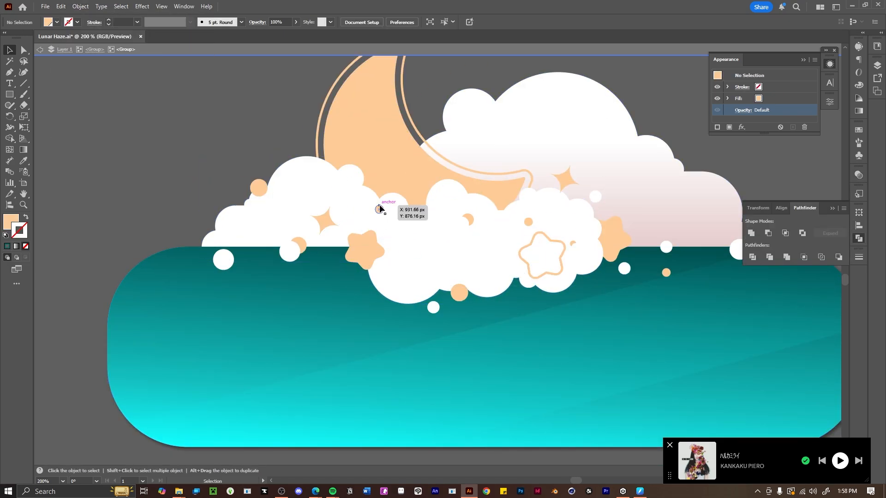
click(390, 205)
shift+click(342, 200)
click(140, 123)
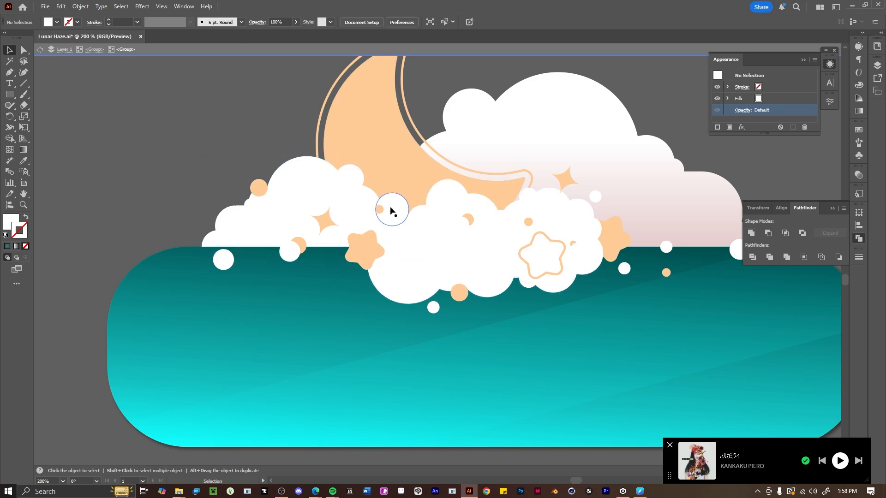
- Try a Drop Shadow effect on the moon group, and cancel it
click(503, 194)
click(741, 127)
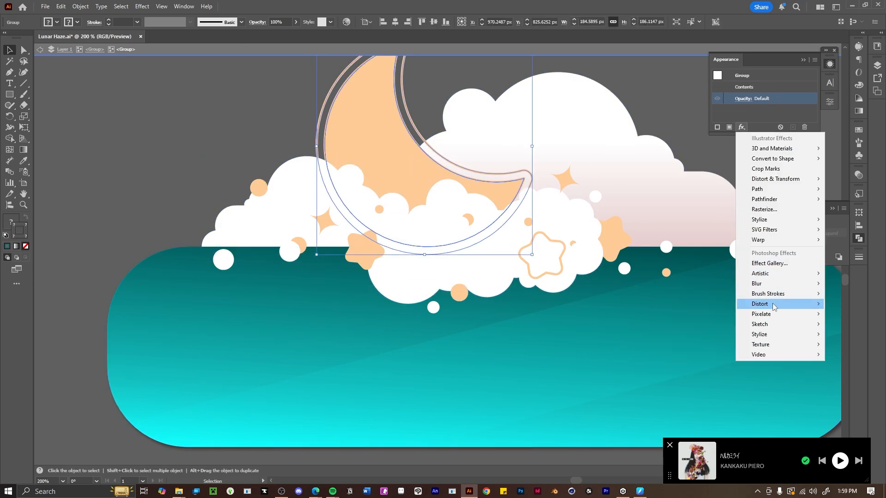
mouse_move(770, 219)
click(692, 219)
click(241, 137)
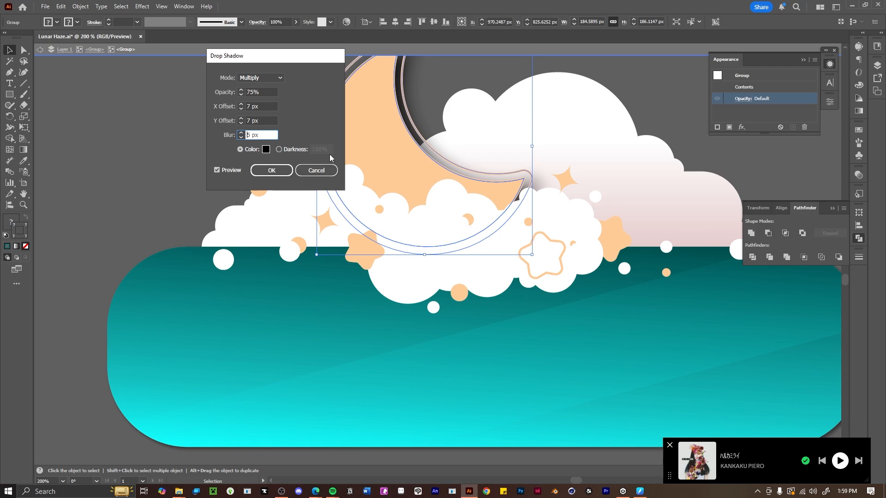
click(317, 170)
click(412, 193)
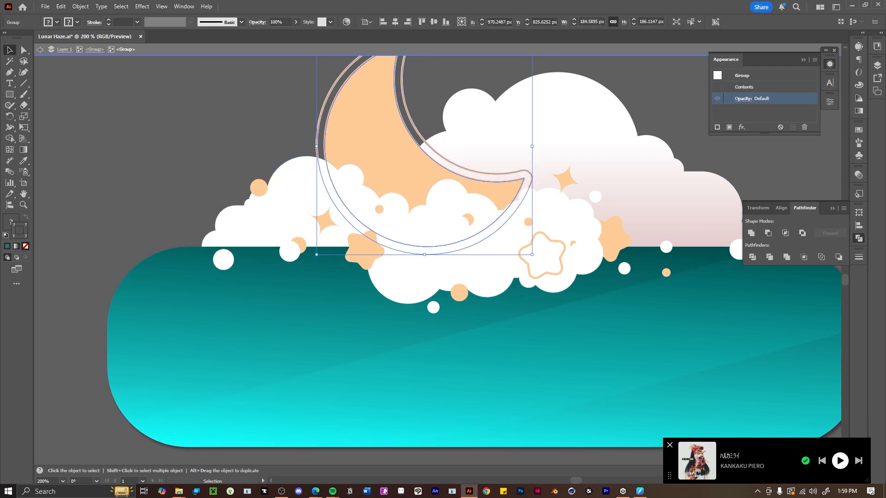
- Isolate the moon's inner crescent inside the nested panel groups for editing with the Gradient tool
click(858, 130)
key(Escape)
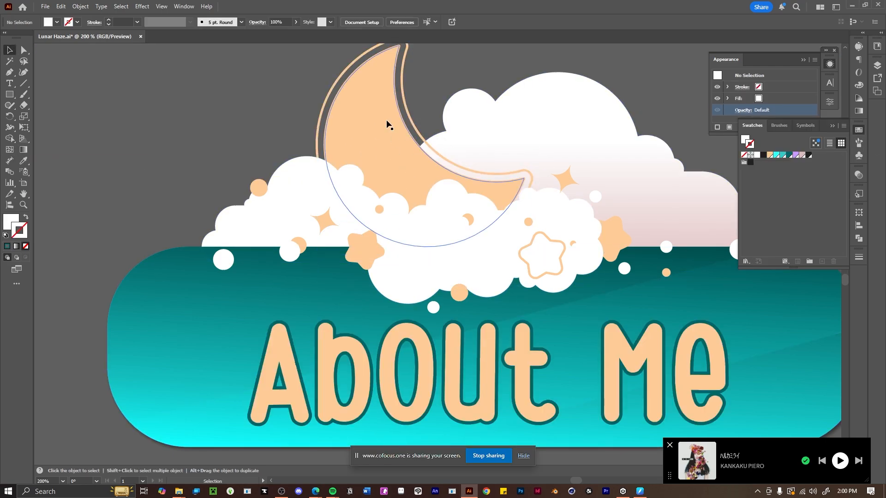
double_click(387, 123)
double_click(414, 189)
ctrl+click(414, 190)
ctrl+double_click(406, 141)
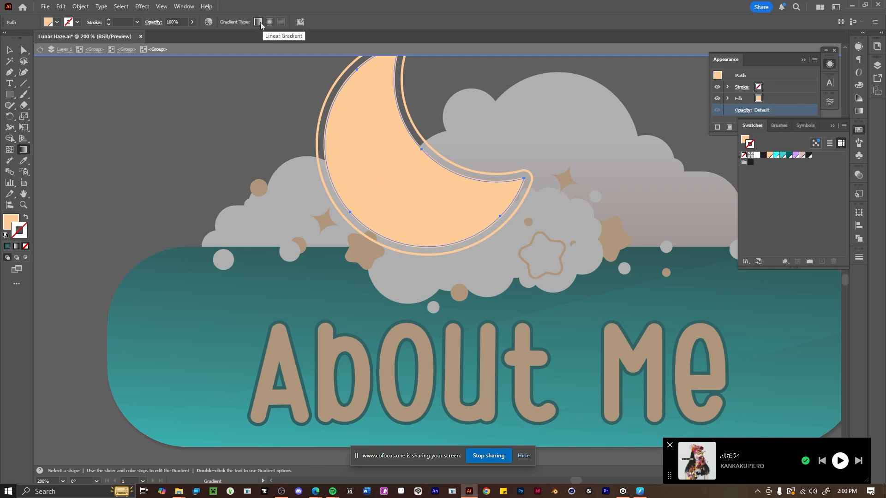
click(9, 50)
double_click(407, 141)
click(23, 150)
click(523, 455)
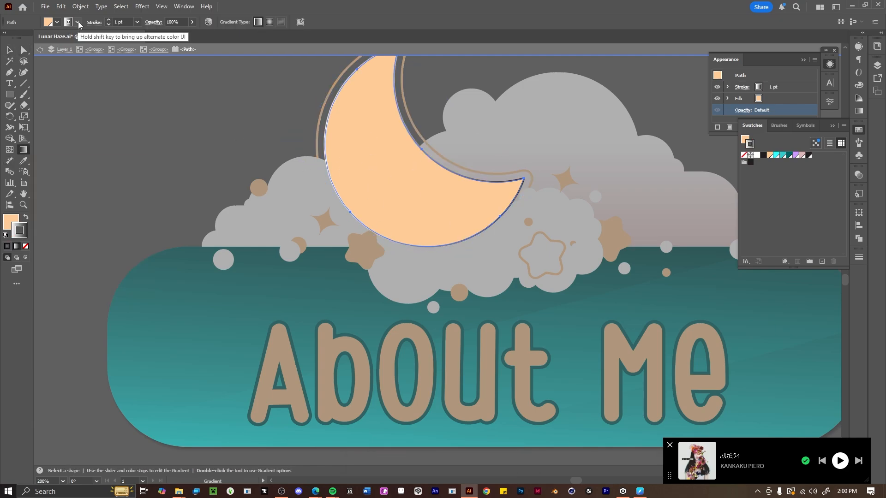
- Remove the inner crescent's stroke and fill the shape with a freeform gradient
click(77, 22)
click(7, 38)
click(382, 149)
click(56, 22)
click(61, 40)
click(69, 59)
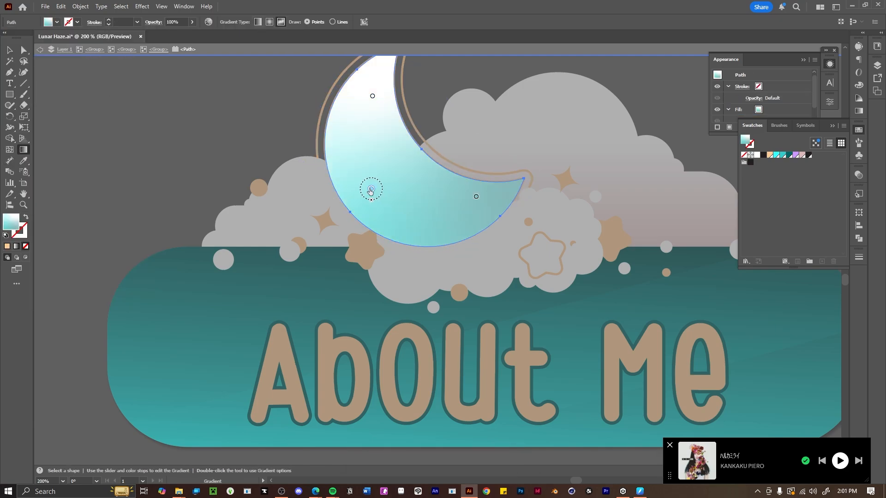
- Color the crescent's upper and right gradient stops peach and the lower one dusty pink, moving the lower stop to the crescent's bottom edge
click(372, 96)
drag(371, 190, 390, 232)
click(769, 156)
click(355, 172)
click(802, 155)
click(476, 196)
click(802, 155)
click(770, 155)
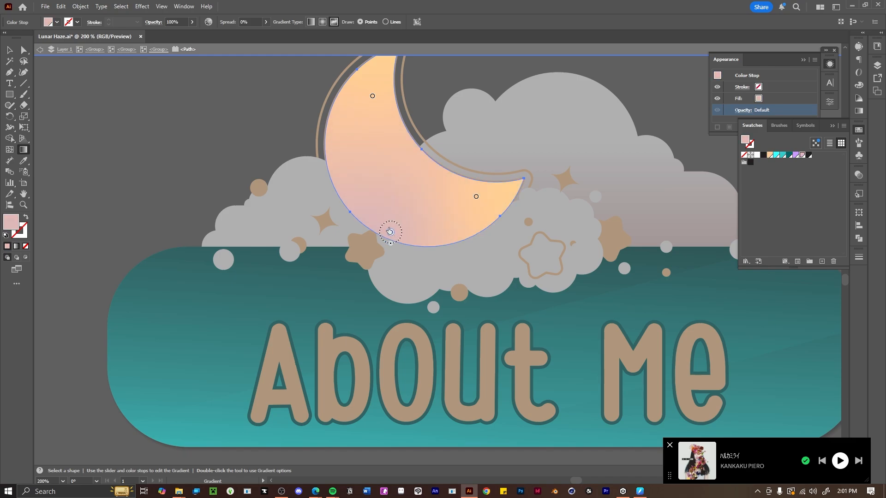
- Deepen the crescent's lower gradient stop to a darker dusty pink
double_click(10, 222)
click(576, 298)
click(388, 62)
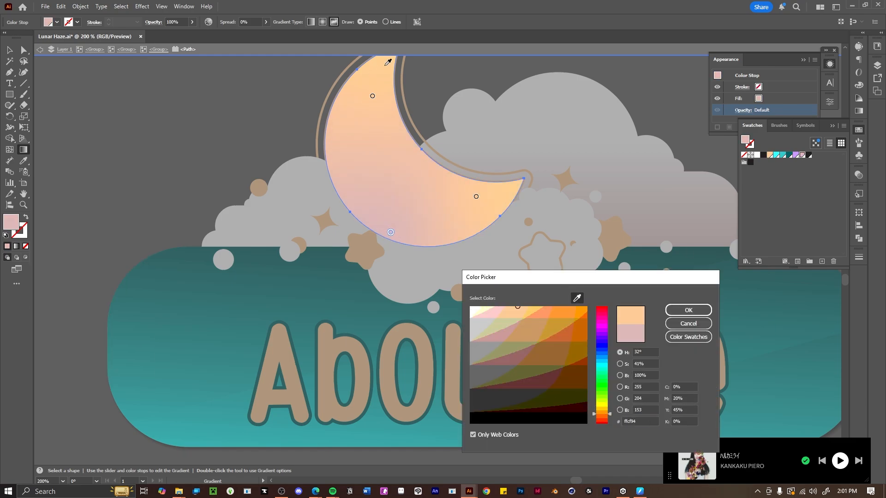
click(688, 310)
key(Delete)
key(ctrl+z)
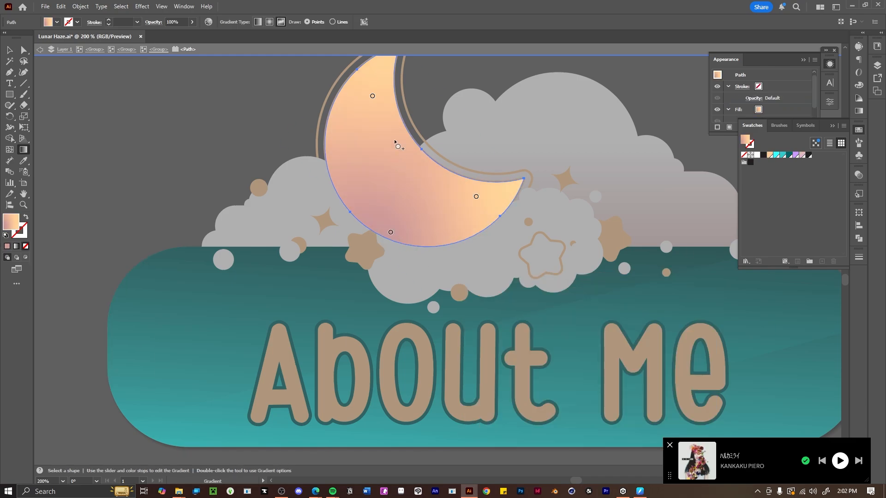
- Add a peach gradient stop in the middle of the crescent and reselect the shape within its group
click(374, 162)
click(10, 50)
key(Escape)
double_click(385, 160)
double_click(385, 160)
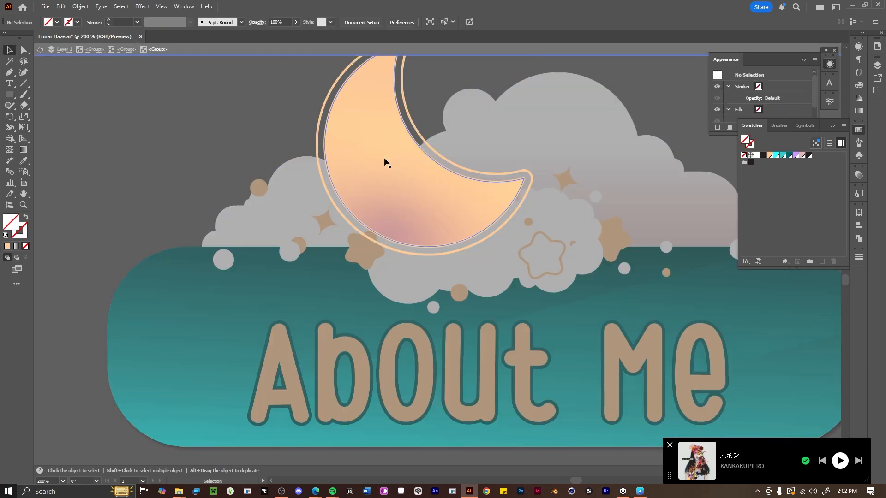
click(386, 160)
- Add a pink stop near the crescent's lower right and shift the peach stops so the pink stays along the bottom
key(g)
click(390, 232)
click(451, 218)
click(434, 177)
key(Delete)
drag(476, 197, 459, 182)
drag(373, 162, 414, 176)
drag(372, 96, 338, 137)
click(10, 50)
key(Escape)
- Isolate the moon group again and select its outer outline
double_click(336, 130)
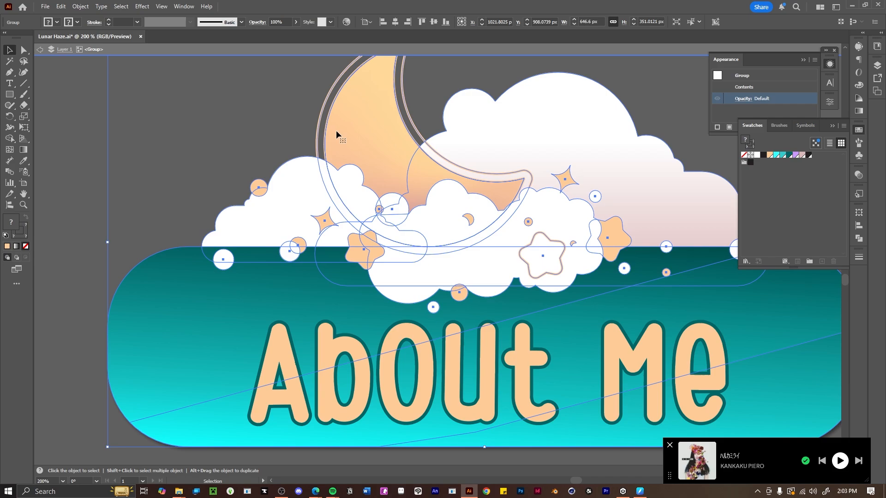
double_click(349, 142)
double_click(364, 155)
scroll(781, 104, down, 1)
click(469, 262)
click(467, 247)
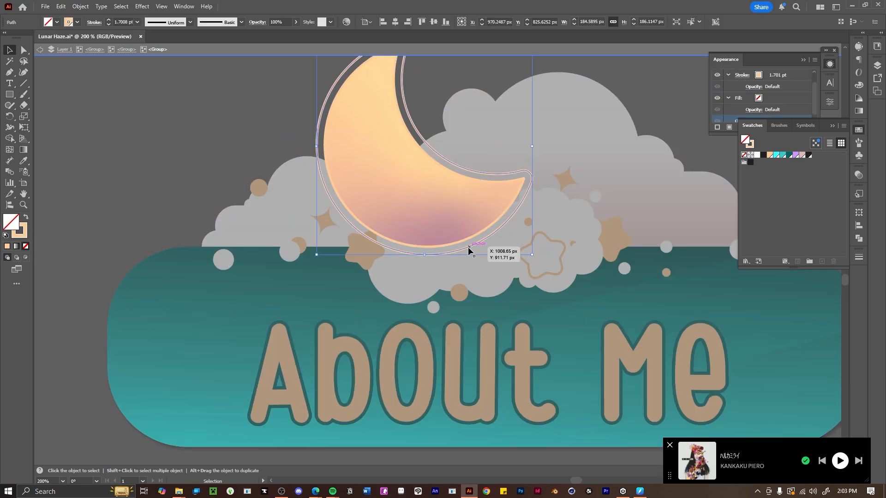
- Thicken the moon's peach outer outline and leave group isolation
click(69, 22)
click(6, 56)
click(32, 56)
click(108, 19)
click(109, 20)
click(109, 20)
click(108, 24)
drag(245, 107, 385, 159)
click(369, 236)
double_click(371, 231)
double_click(248, 94)
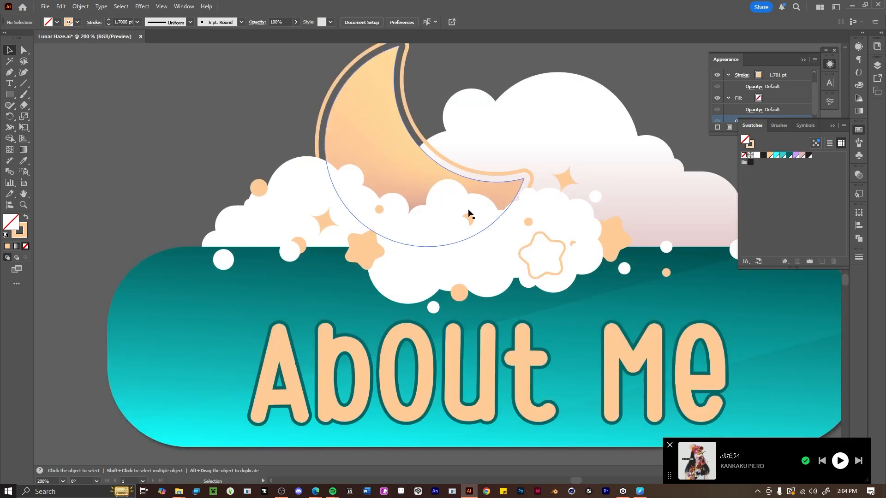
- Examine the shaded moon and its thicker outline at reduced and normal size
scroll(470, 215, up, 1)
key(ctrl+minus)
key(ctrl+minus)
key(ctrl+minus)
key(ctrl+minus)
key(ctrl+equal)
key(ctrl+equal)
key(ctrl+equal)
key(ctrl+equal)
- Add the darker dusty pink used in the artwork to the saved swatches
double_click(390, 244)
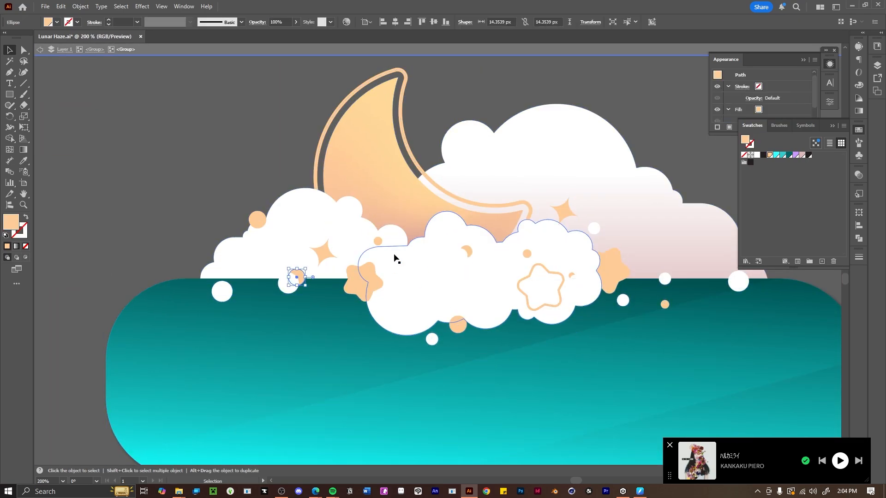
click(346, 183)
click(844, 126)
click(789, 235)
double_click(677, 128)
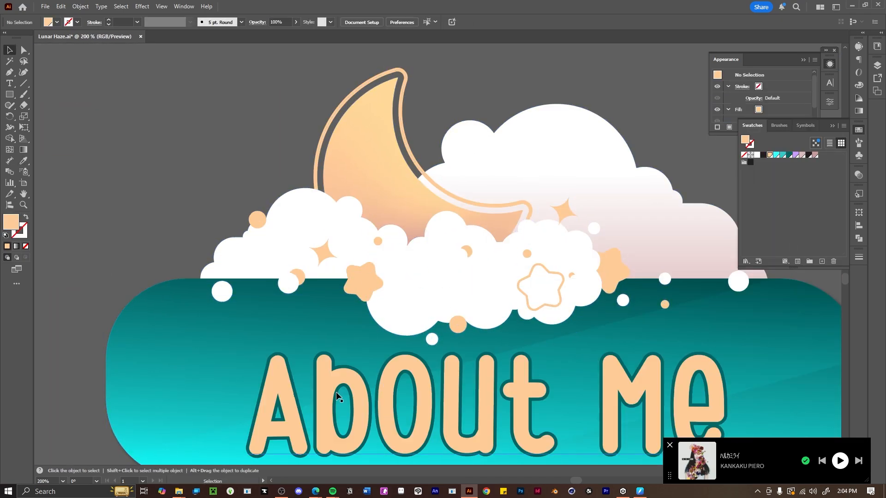
- Give the outlined star on the front cloud a Multiply drop shadow: 35% opacity, 2 px X offset, -3 px Y offset, 3 px blur
double_click(523, 298)
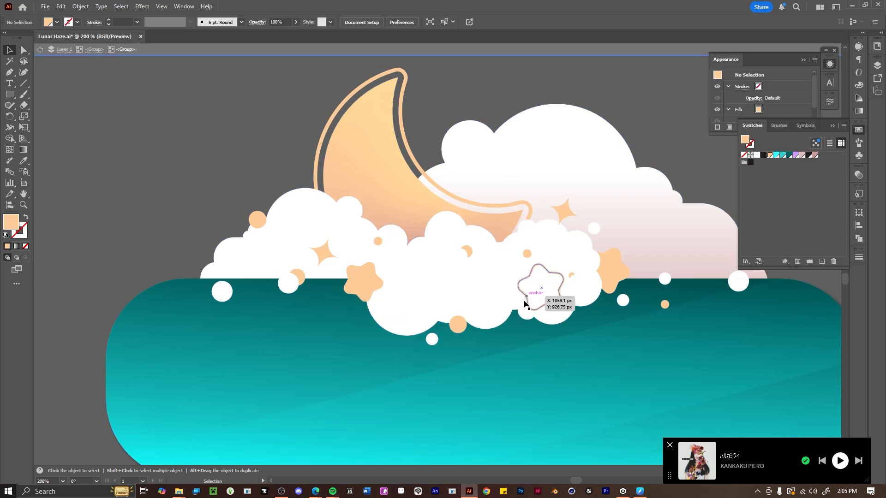
click(525, 300)
click(844, 126)
click(741, 127)
click(691, 220)
click(241, 109)
click(241, 109)
click(241, 109)
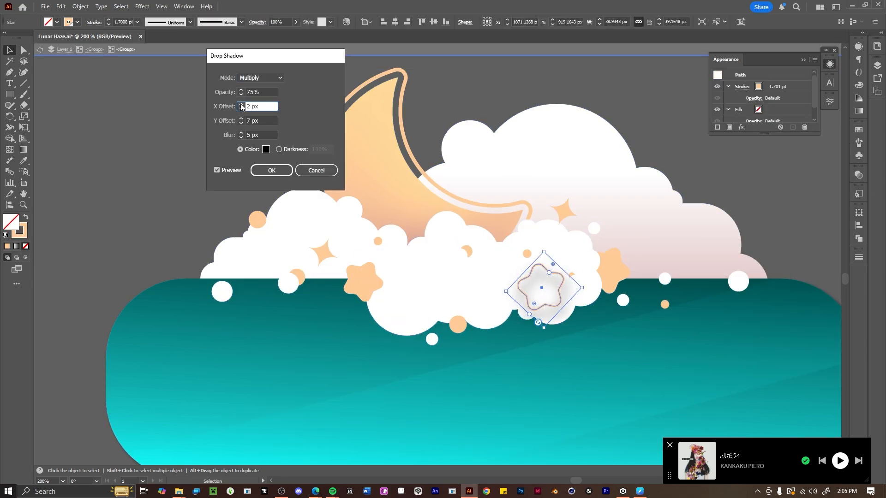
click(240, 123)
click(241, 124)
click(240, 138)
key(Tab)
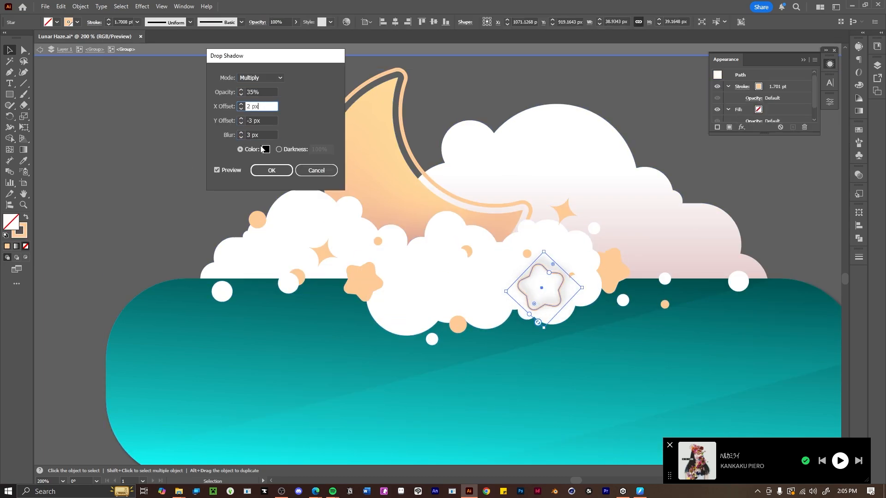
- Recolor the outlined star's drop shadow with the saved dusty pink swatch R=220 G=184 B=184
text(80)
key(Tab)
click(240, 149)
click(266, 150)
drag(664, 273, 354, 227)
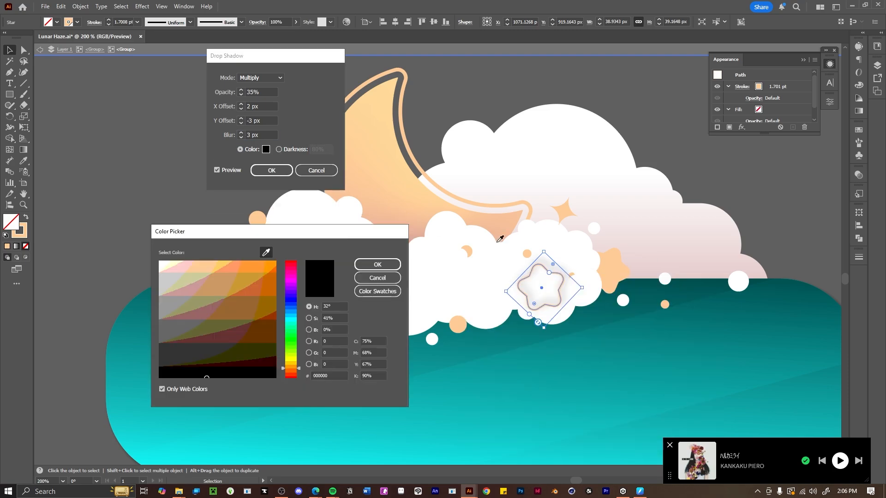
click(377, 264)
click(265, 151)
click(378, 290)
click(187, 344)
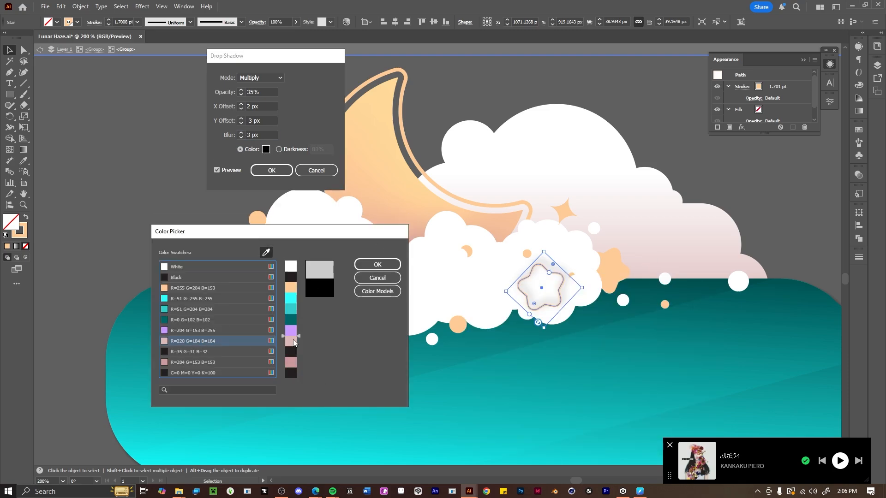
click(377, 263)
- Set the outlined star's drop shadow to 60% opacity and 4 px blur
click(252, 92)
click(271, 171)
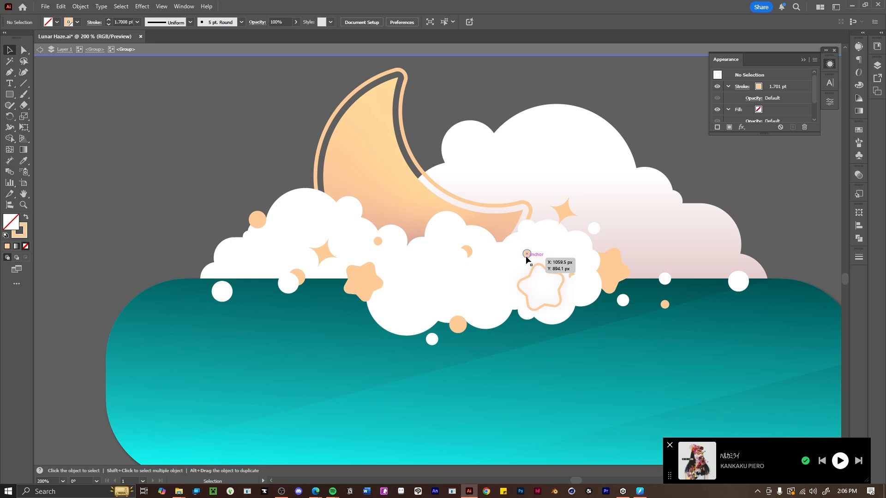
click(738, 107)
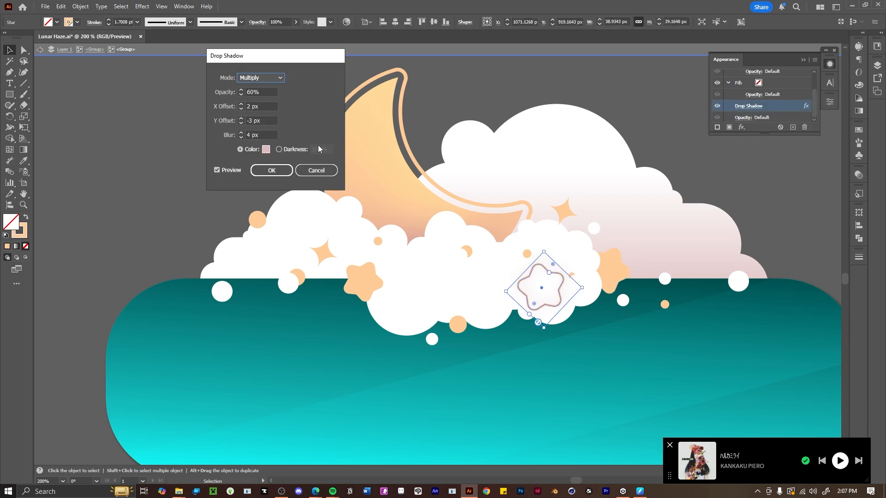
key(Return)
click(453, 328)
shift+click(608, 272)
shift+click(572, 276)
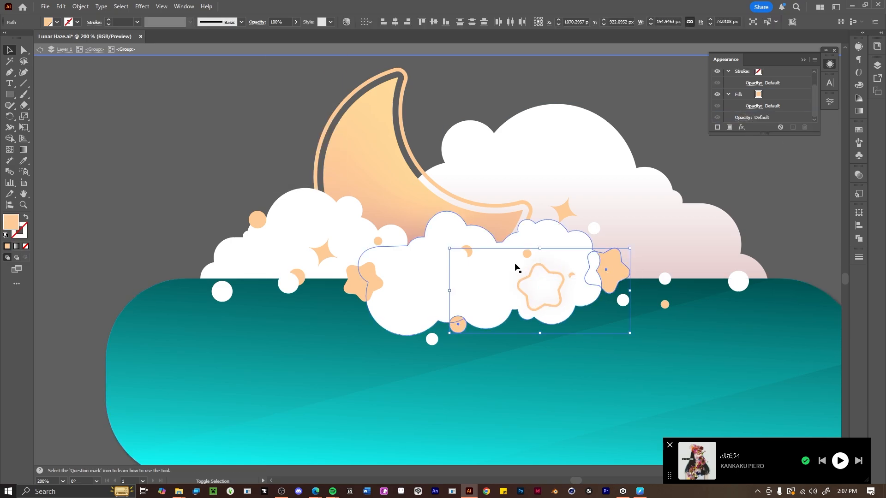
shift+click(527, 253)
shift+click(470, 253)
shift+click(563, 211)
shift+click(471, 203)
shift+click(378, 241)
shift+click(362, 282)
shift+click(323, 252)
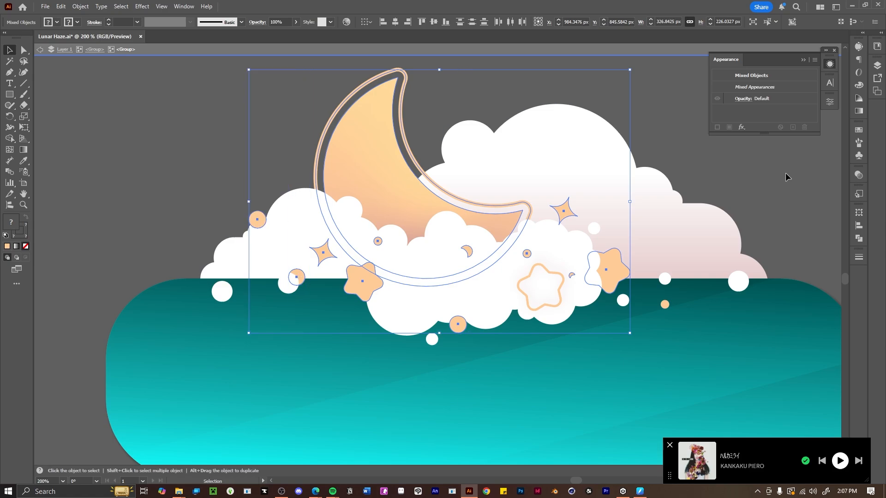
- Give the solid peach stars, sparkles and dots around the clouds a dusty pink Multiply drop shadow: 60% opacity, 2 px X, -3 px Y, 4 px blur
click(527, 254)
shift+click(257, 219)
shift+click(458, 324)
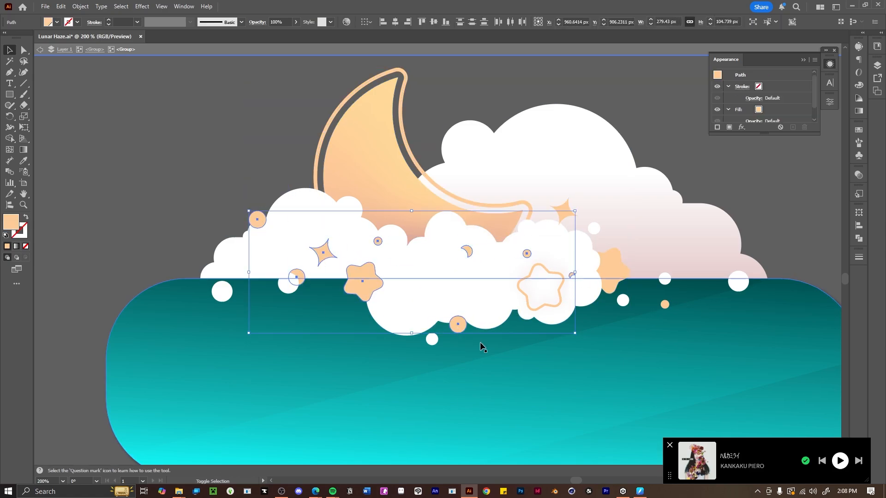
shift+click(606, 269)
shift+click(564, 211)
click(741, 127)
mouse_move(758, 219)
click(682, 222)
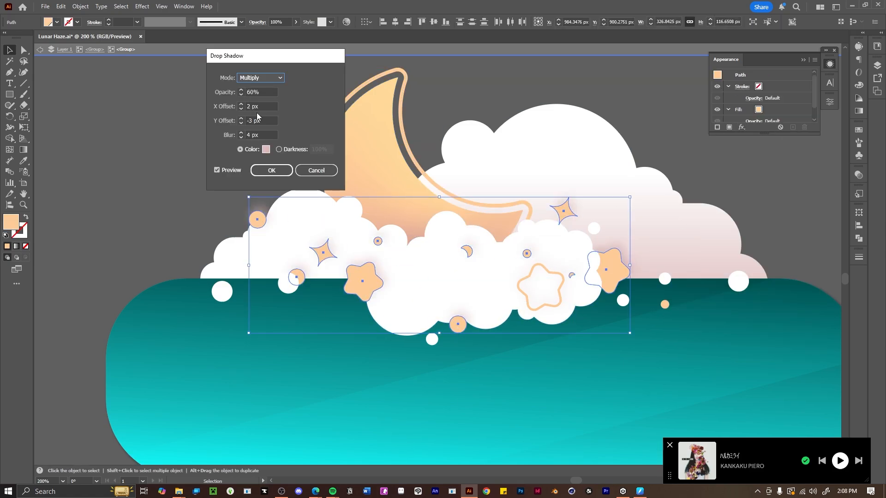
click(276, 107)
click(272, 170)
- Remove the drop shadow from the peach dot at the outer edge of the small back cloud and leave isolation
click(240, 198)
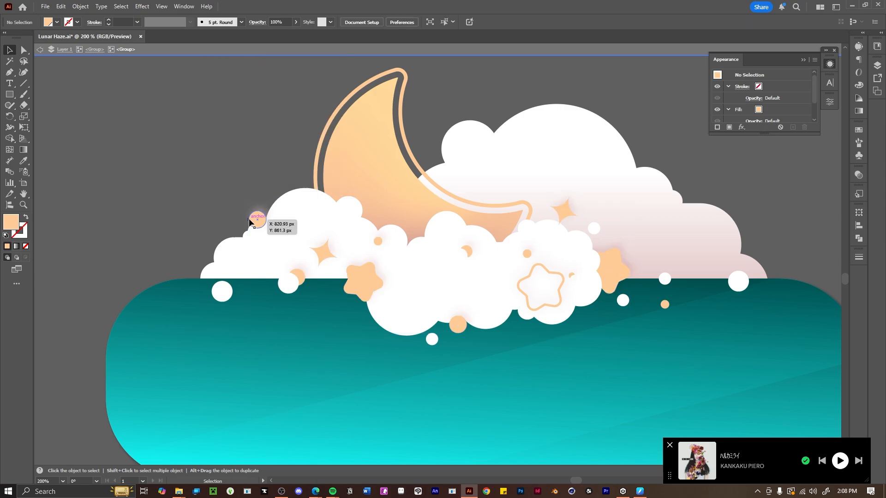
click(256, 220)
drag(753, 107, 804, 127)
click(683, 152)
click(457, 324)
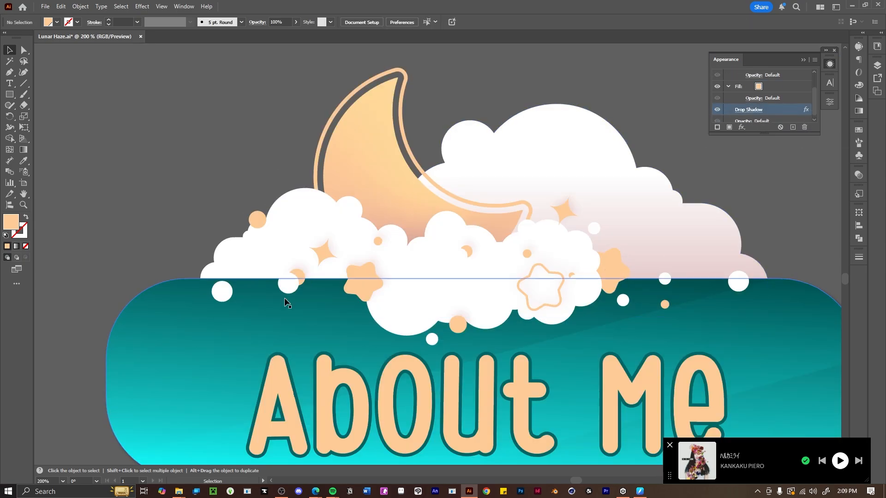
key(Escape)
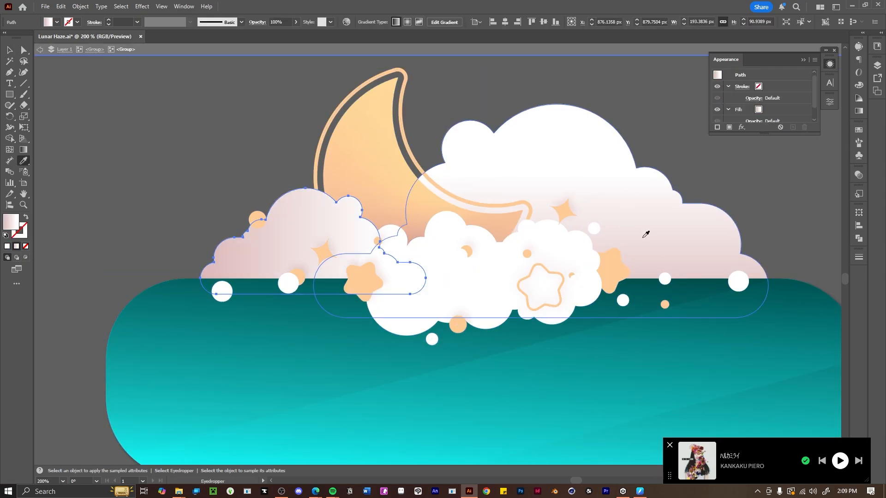
- Redirect the small left back cloud's gradient so it runs downward from white to dusty pink at the base
key(g)
mouse_move(200, 253)
mouse_down()
mouse_move(211, 64)
mouse_move(311, 188)
mouse_move(308, 305)
mouse_move(363, 300)
mouse_up()
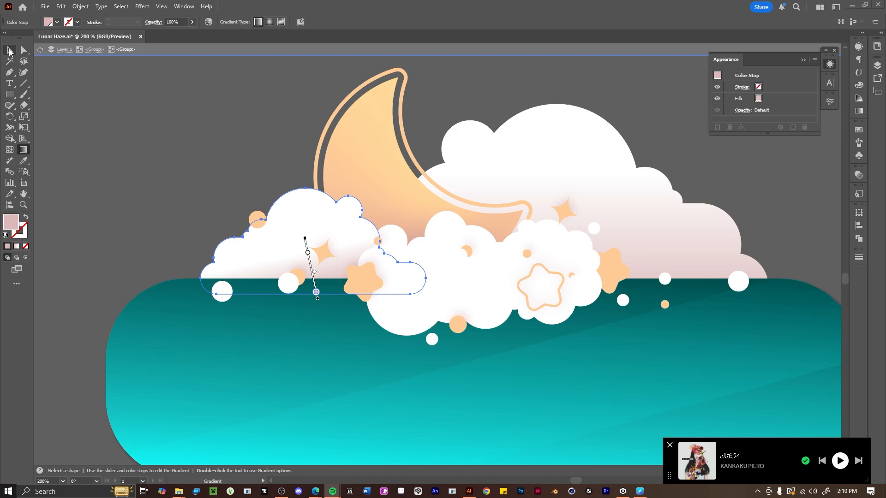
click(9, 50)
click(230, 107)
- Nudge the peach dot on the front cloud's lower edge slightly upward
key(ctrl+minus)
key(ctrl+minus)
key(ctrl+minus)
key(ctrl+minus)
key(ctrl+equal)
key(ctrl+equal)
key(ctrl+equal)
click(450, 308)
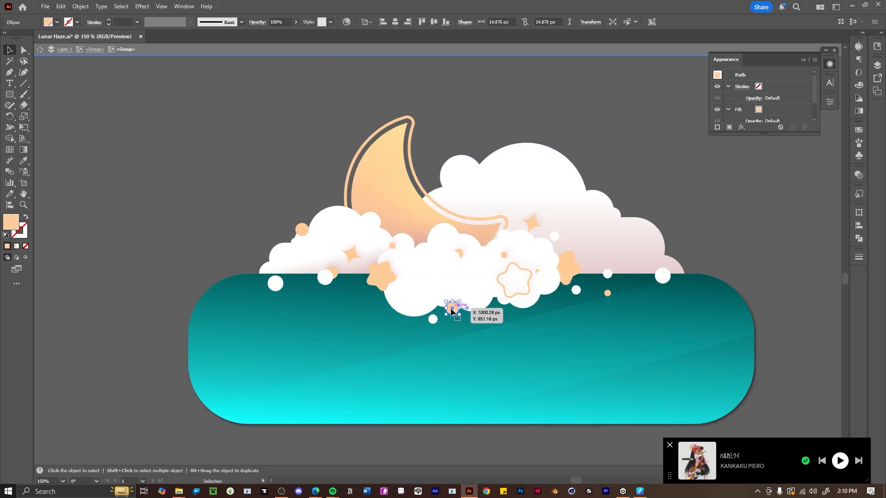
drag(451, 311, 451, 310)
click(295, 185)
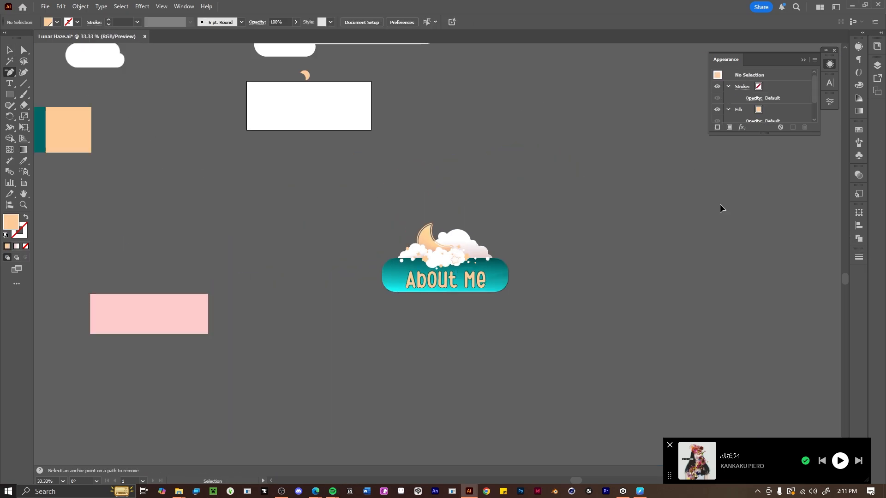
- Copy the finished rounded About Me panel group from Lunar Haze.ai into the Untitled-1 document
click(168, 37)
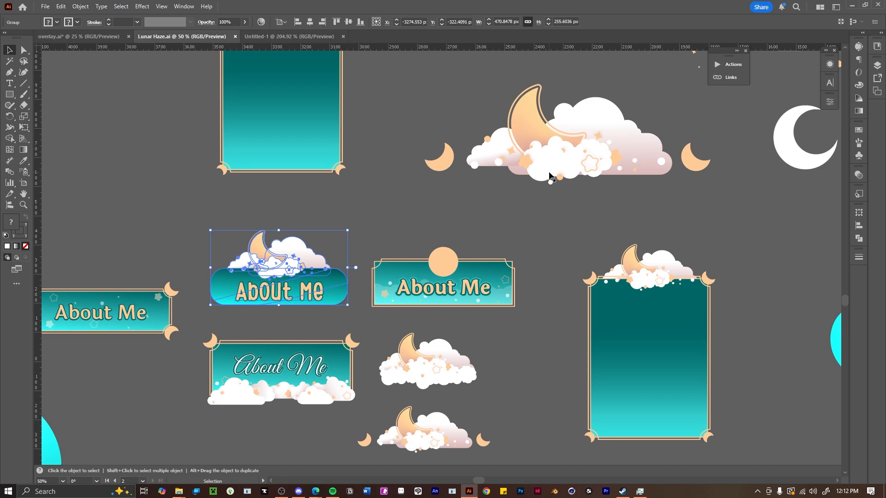
key(ctrl+minus)
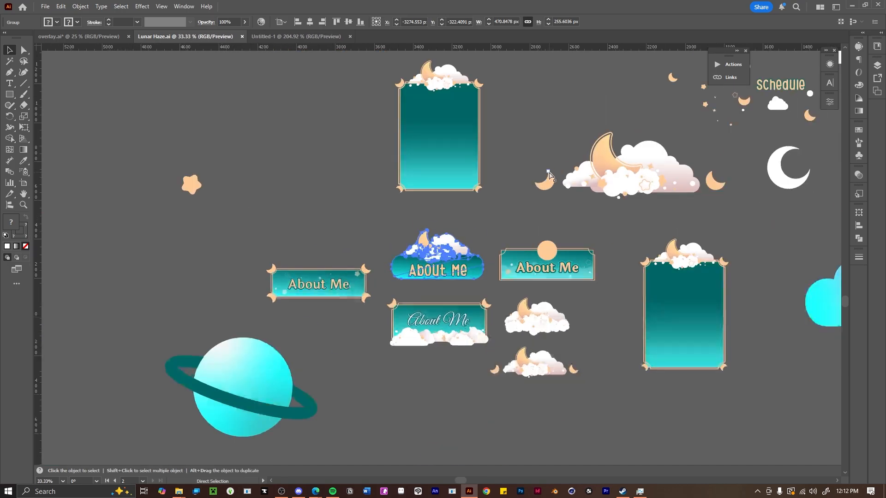
click(255, 219)
drag(255, 219, 158, 213)
click(342, 263)
key(ctrl+c)
click(283, 36)
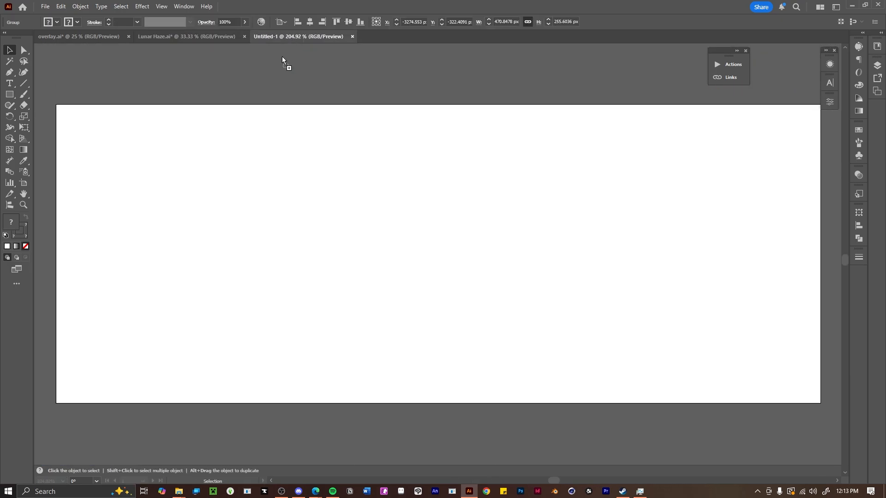
key(ctrl+v)
key(ctrl+1)
- Move the pasted panel onto the artboard and enlarge it proportionally until the bar nearly fills the artboard's width
drag(403, 302, 421, 347)
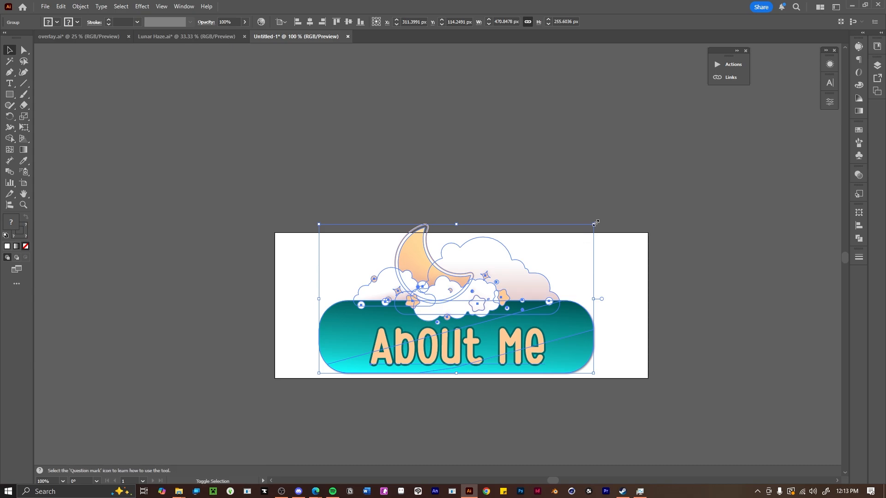
drag(595, 224, 653, 197)
drag(317, 197, 251, 177)
click(746, 329)
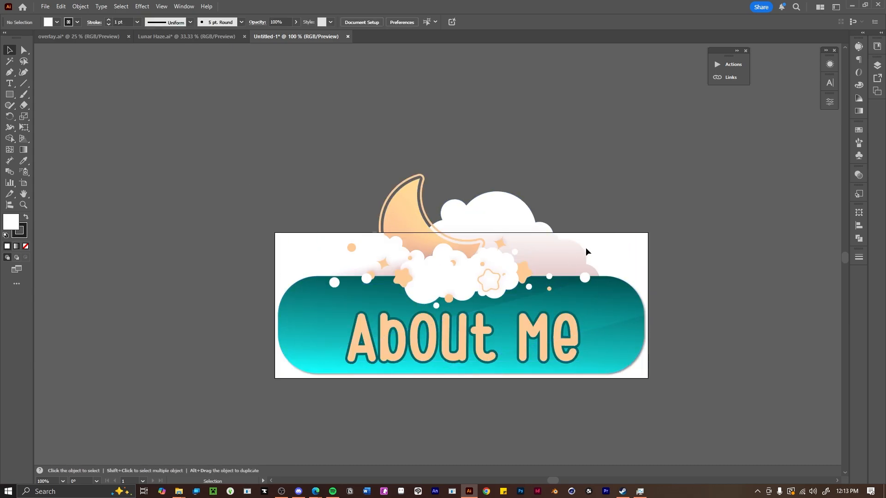
- Extend the artboard upward to about 640 x 363 px so it contains the moon, and center the panel vertically on it
click(27, 184)
drag(461, 233, 454, 167)
key(v)
click(503, 336)
click(342, 21)
click(733, 273)
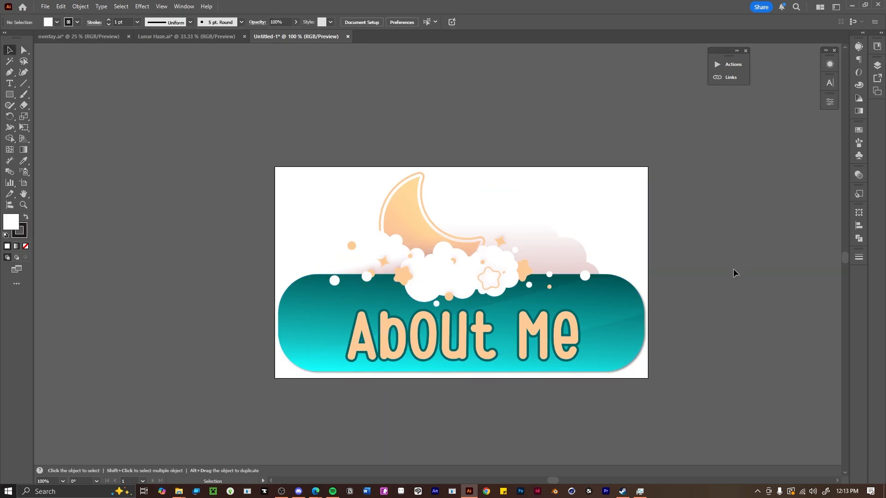
drag(395, 286, 190, 150)
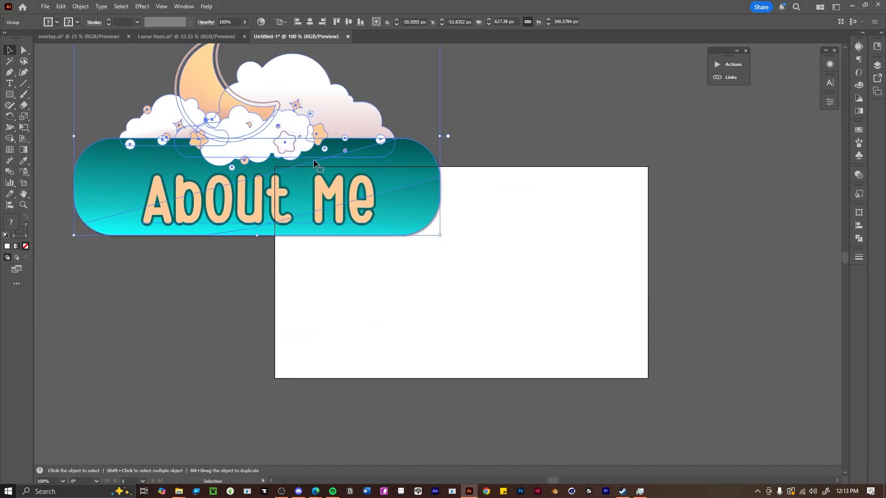
key(ctrl+z)
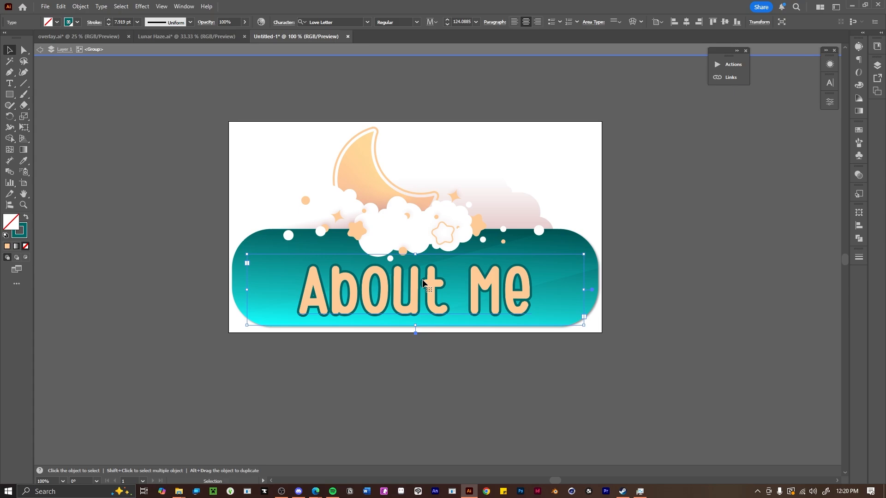
- Duplicate the About Me artboard with its artwork five times to form two rows of three
double_click(173, 162)
key(ctrl+minus)
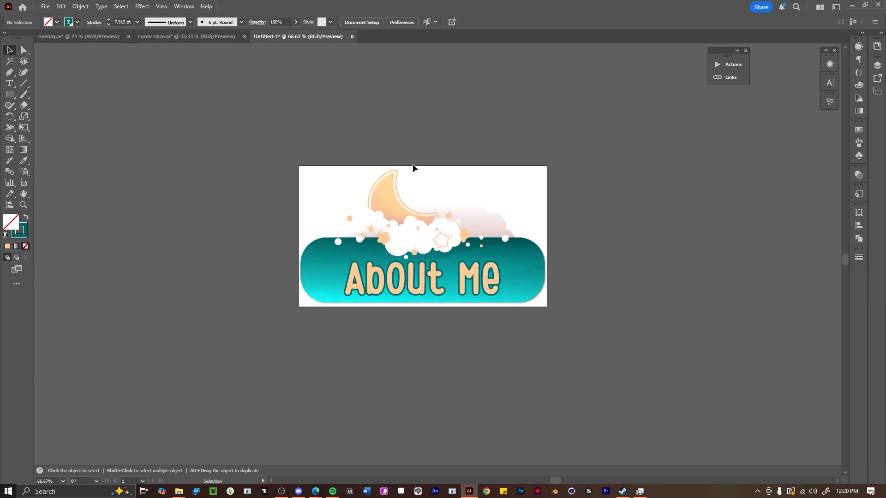
key(ctrl+minus)
drag(414, 166, 298, 101)
click(25, 183)
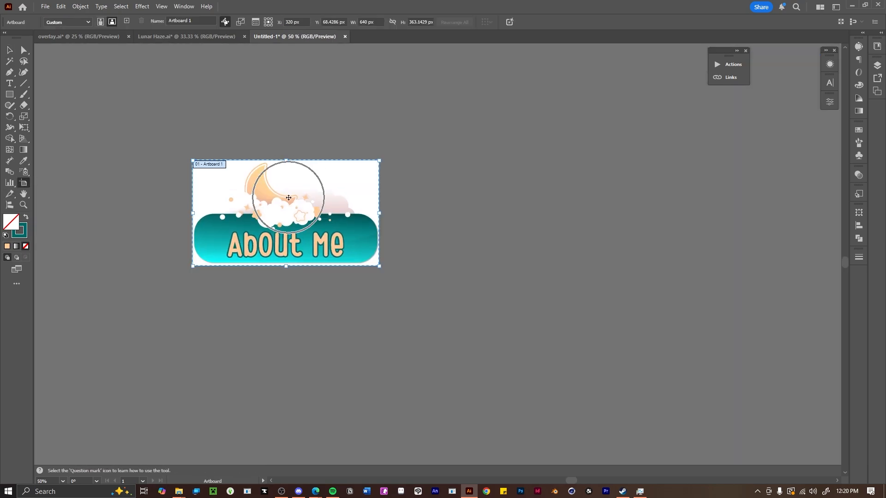
drag(288, 198, 500, 205)
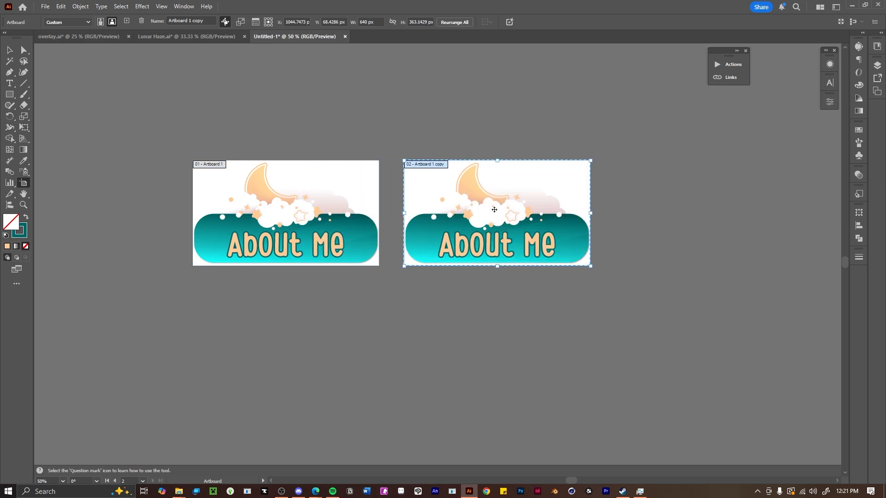
drag(446, 204, 643, 205)
drag(625, 199, 633, 317)
drag(634, 317, 431, 312)
drag(443, 200, 229, 307)
scroll(279, 332, down, 3)
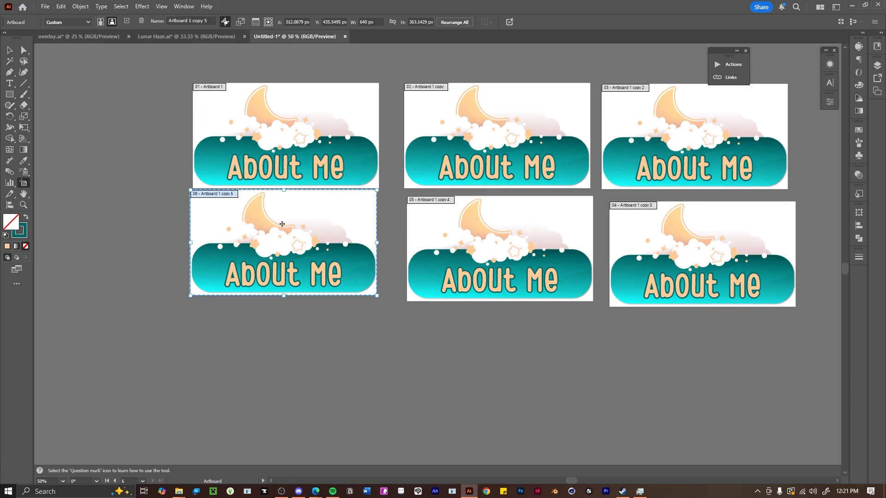
- Keep duplicating the About Me artboards with their artwork in further rows below until there are 68 artboards
drag(280, 226, 289, 356)
drag(288, 356, 482, 363)
drag(479, 366, 696, 367)
scroll(696, 367, down, 7)
drag(668, 226, 657, 346)
drag(657, 339, 443, 326)
drag(444, 326, 136, 441)
scroll(136, 441, down, 6)
drag(183, 318, 391, 325)
drag(391, 326, 773, 324)
drag(734, 331, 721, 443)
scroll(721, 444, down, 4)
drag(774, 385, 562, 394)
drag(562, 394, 353, 401)
drag(378, 369, 178, 372)
scroll(179, 375, down, 5)
drag(126, 265, 362, 397)
drag(380, 389, 793, 383)
scroll(161, 459, down, 5)
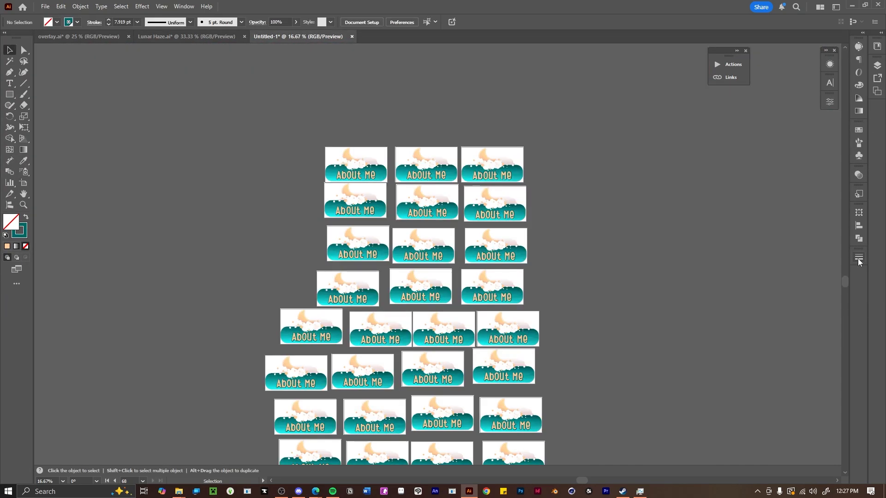
- Rearrange all artboards into a grid by row with 8 columns and 20 px spacing, moving the artwork with them
click(877, 93)
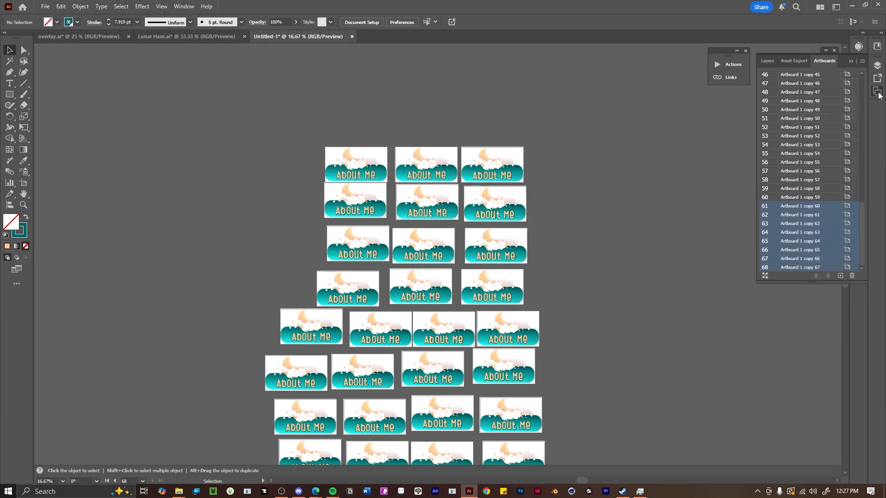
click(862, 61)
click(798, 137)
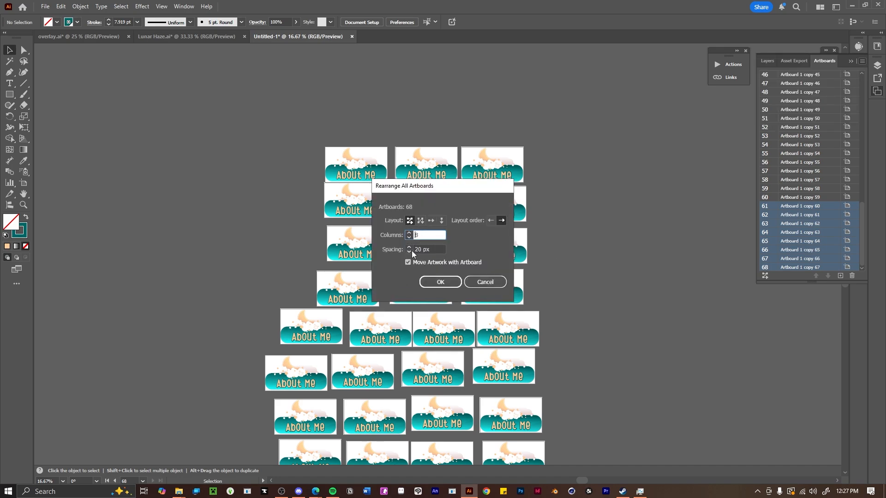
click(438, 282)
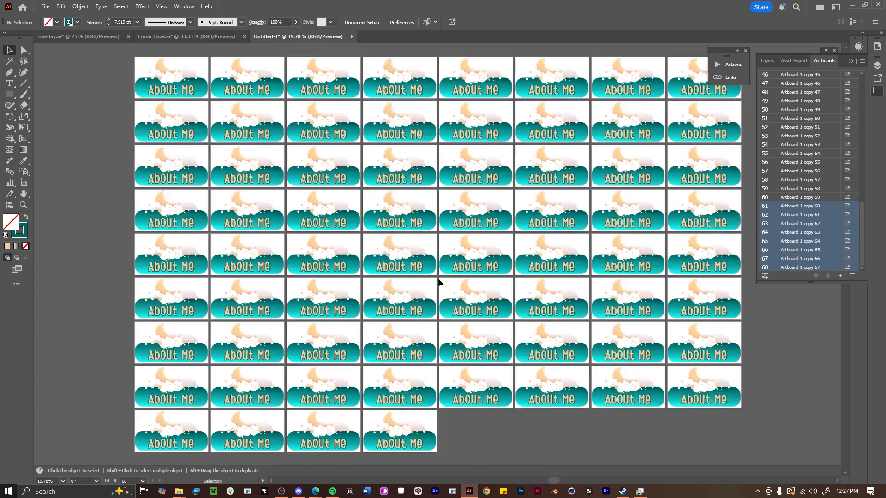
scroll(615, 298, up, 1)
scroll(615, 297, down, 2)
scroll(615, 298, up, 3)
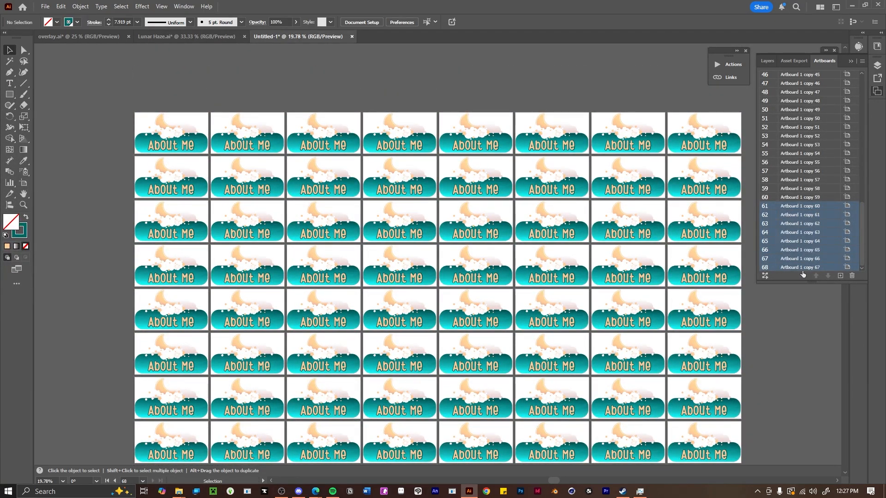
scroll(738, 230, down, 1)
scroll(692, 270, down, 1)
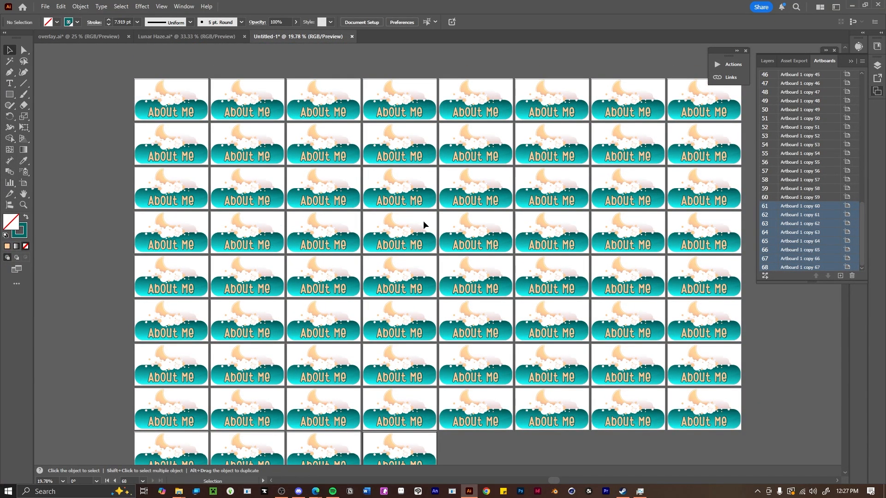
scroll(284, 118, up, 1)
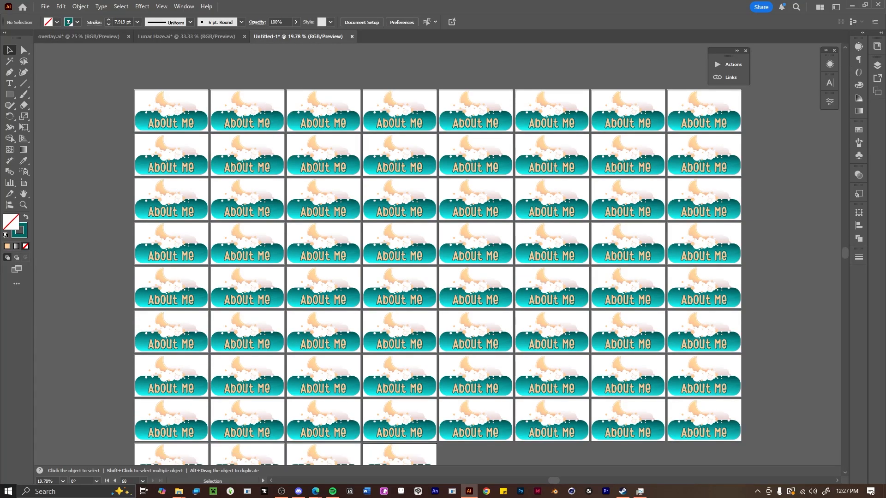
- Replace the title on the second artboard's panel with "Co-Working" and leave group isolation
key(ctrl+plus)
key(ctrl+plus)
drag(285, 118, 532, 305)
double_click(344, 208)
double_click(344, 209)
key(ctrl+a)
text(Co-)
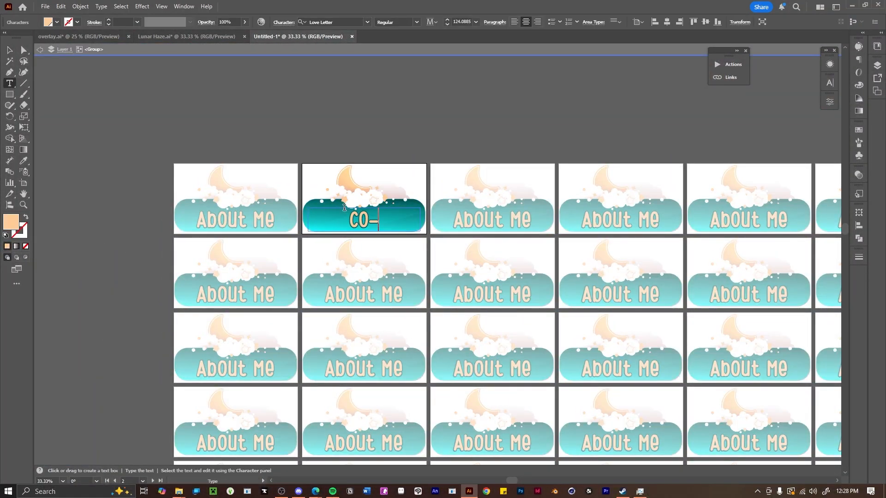
key(Escape)
key(Escape)
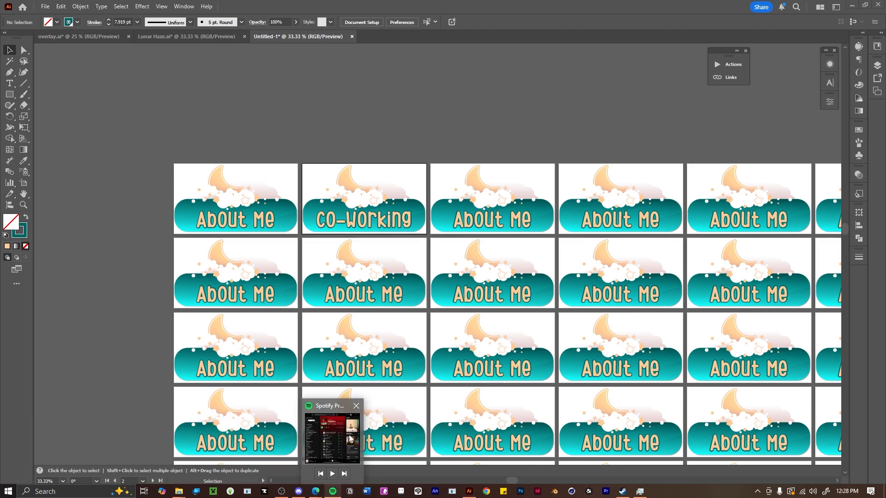
- Switch to Spotify, shrink its mini player to a slim strip above the artboards and skip ahead through several tracks
click(332, 492)
drag(774, 342, 678, 19)
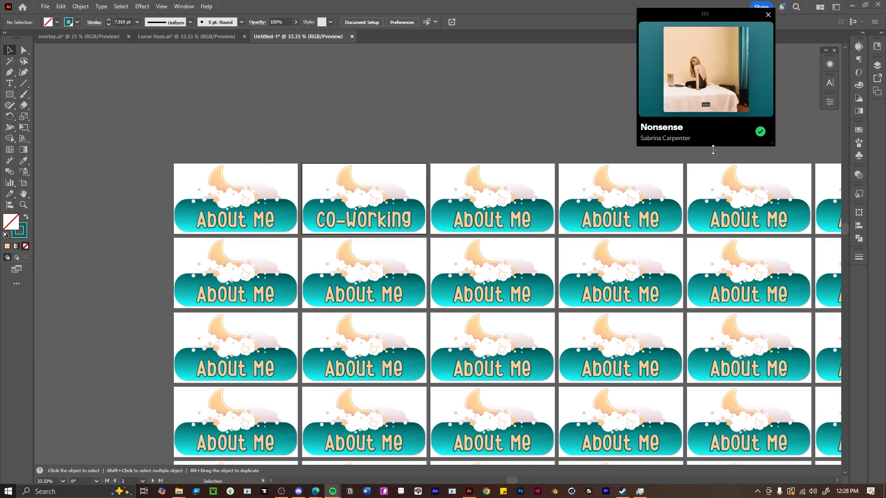
drag(713, 148, 719, 57)
drag(634, 32, 489, 33)
click(749, 32)
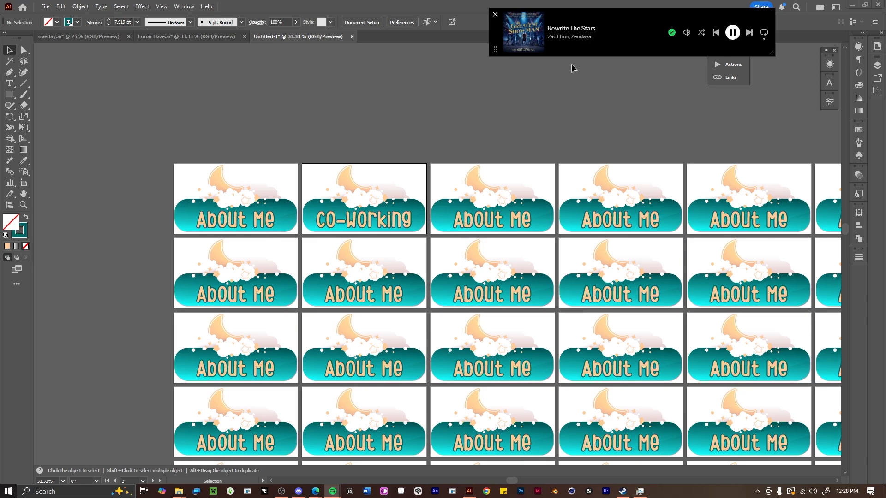
click(748, 30)
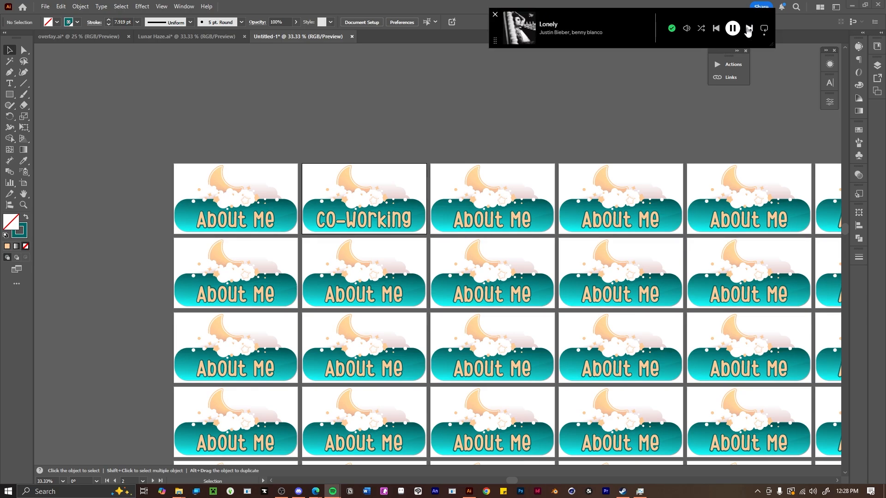
- Replace the title on the third panel of the first row with "Send food"
double_click(479, 219)
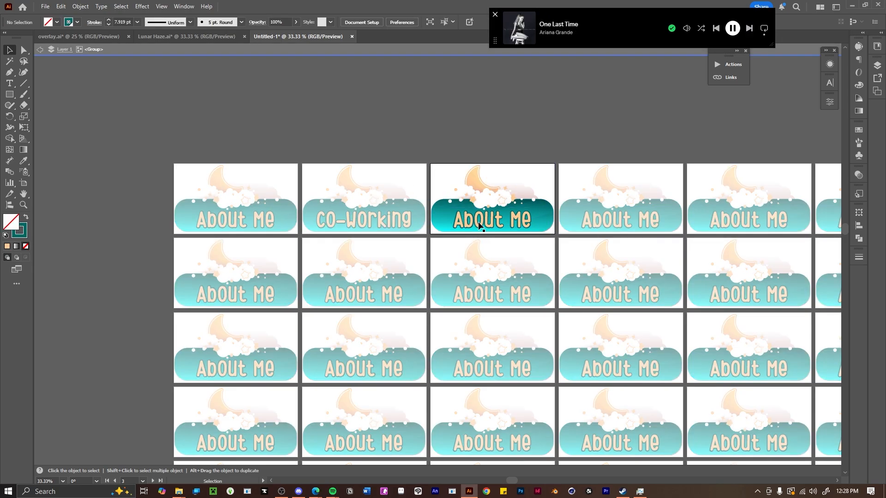
triple_click(479, 220)
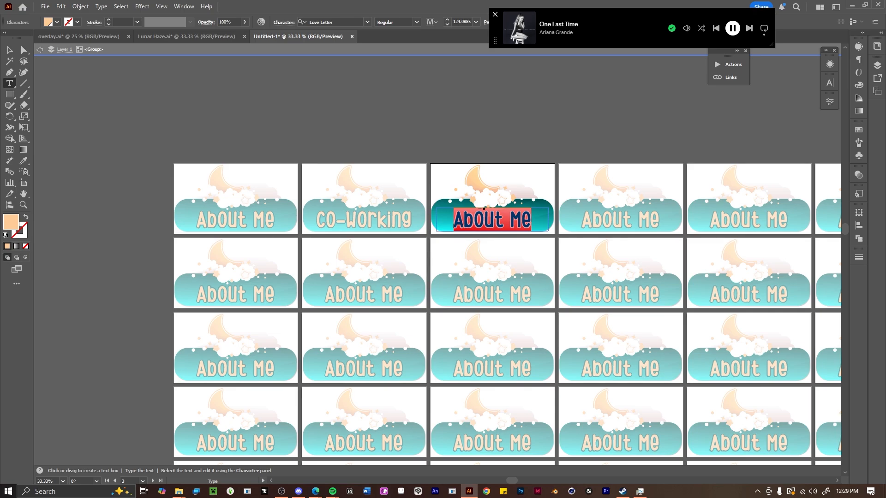
text(Send food)
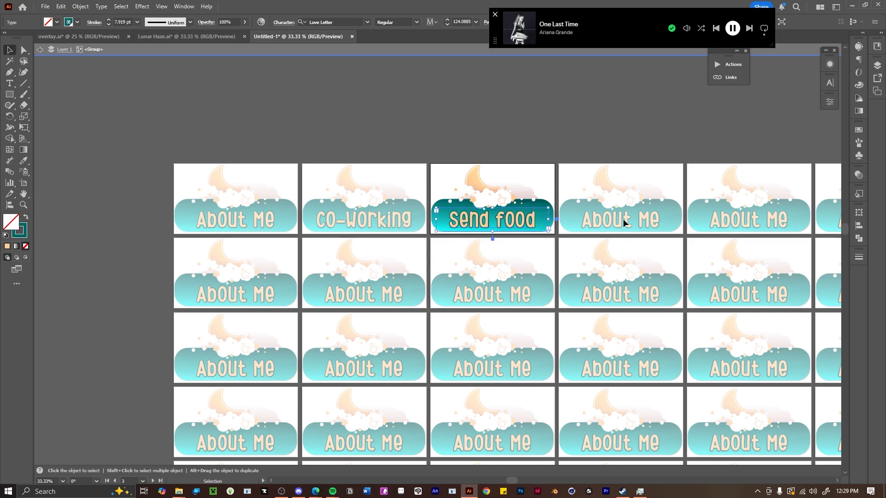
- Replace the title on the fourth panel of the first row with "milestones"
double_click(623, 219)
triple_click(622, 219)
text(milestones)
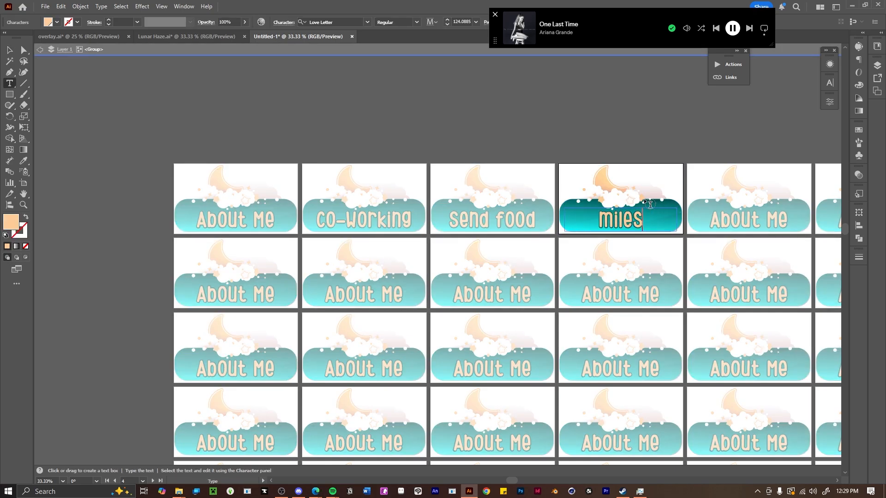
key(Escape)
- Replace the title on the fifth panel of the first row with "playlist" and leave group isolation
double_click(730, 192)
double_click(726, 221)
triple_click(726, 219)
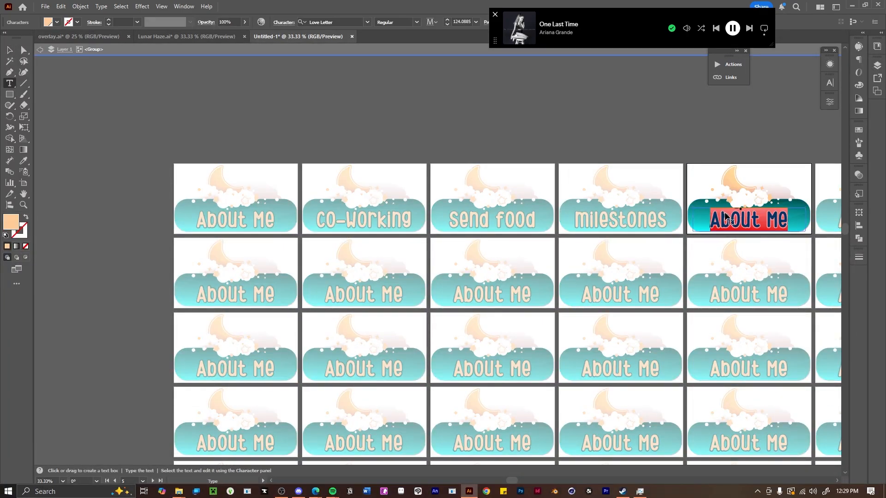
text(playlist)
key(Escape)
key(Escape)
- Open the title on the sixth panel of the first row for editing
drag(695, 118, 321, 104)
double_click(517, 205)
triple_click(517, 204)
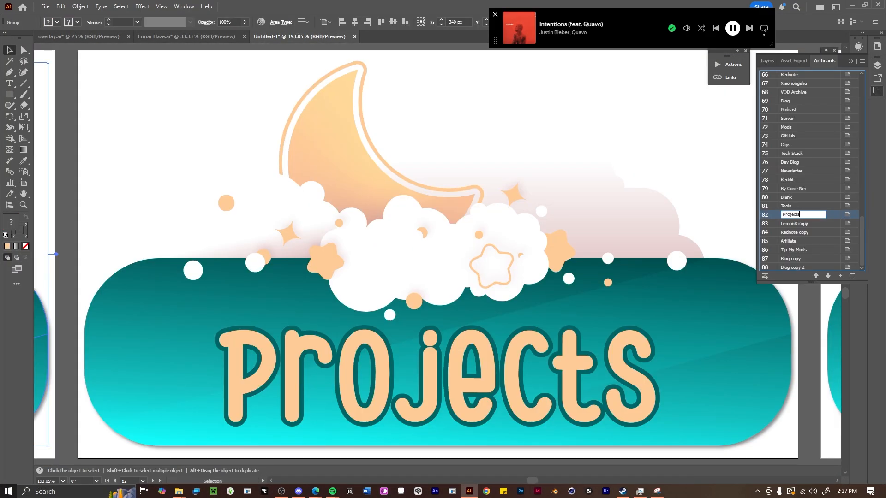
- Rename artboard 83 to "My Webtoon" and artboard 84 to "Itch io"
key(Tab)
text(My Webtoon)
key(Tab)
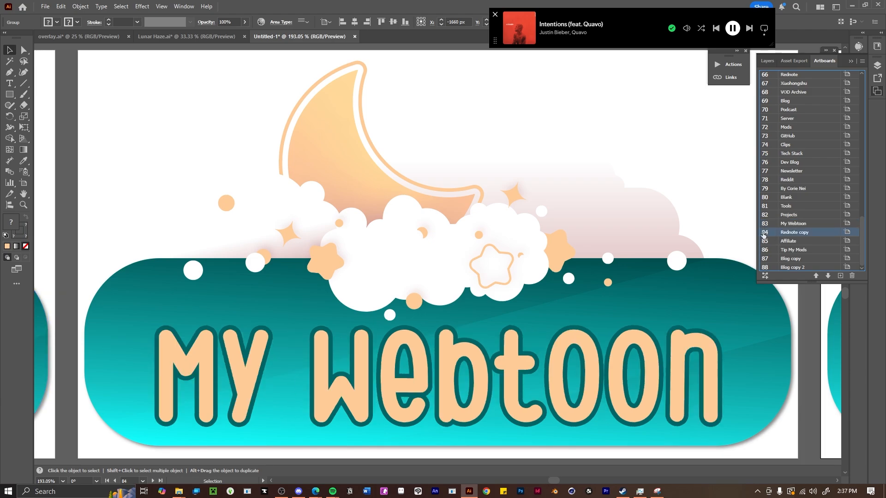
text(Itch io)
click(763, 242)
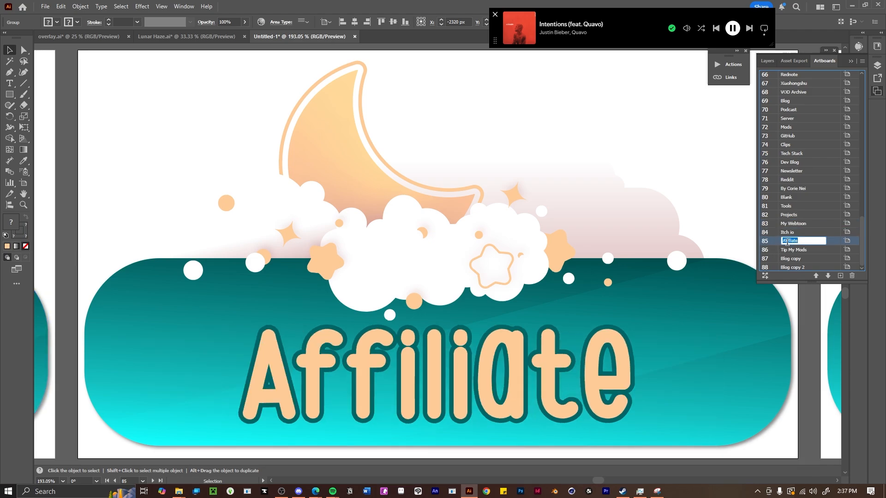
- Replace the "Mod Love" title on artboard 86's panel with "Tip My Mods"
click(781, 250)
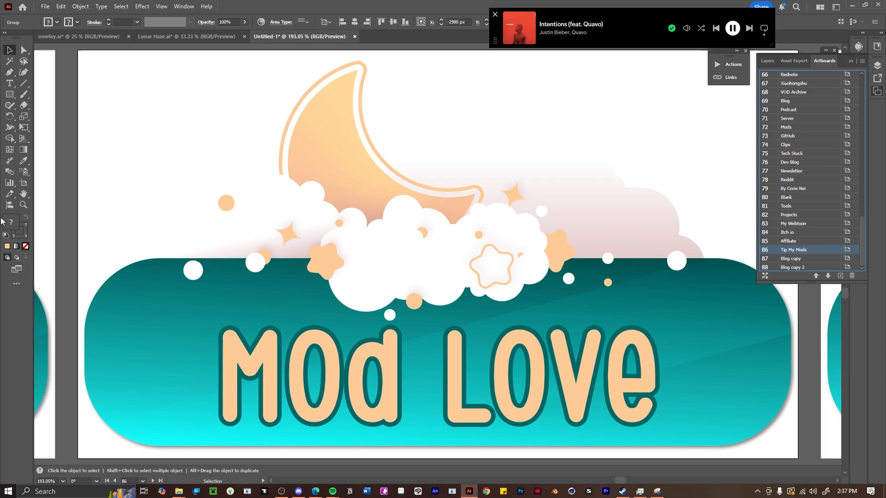
click(10, 84)
double_click(356, 395)
text(Chat)
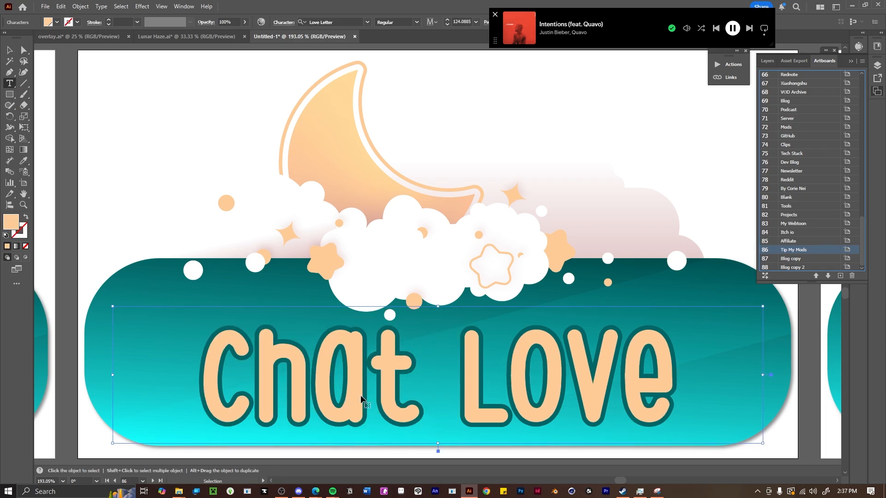
key(ctrl+shift+Right)
text(Mods)
key(ctrl+a)
text(Tip My L)
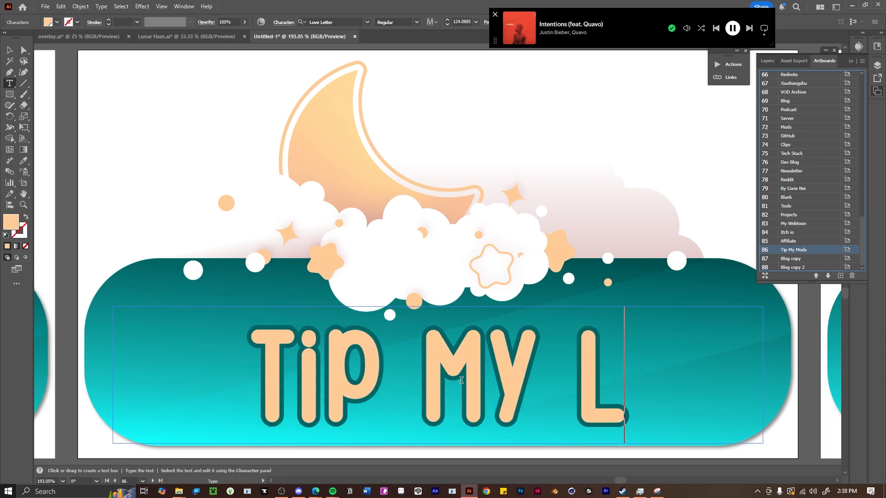
key(BackSpace)
text(Mods)
- Rename artboard 87 to "Equipment" and artboard 88 to "Gumroad"
click(764, 259)
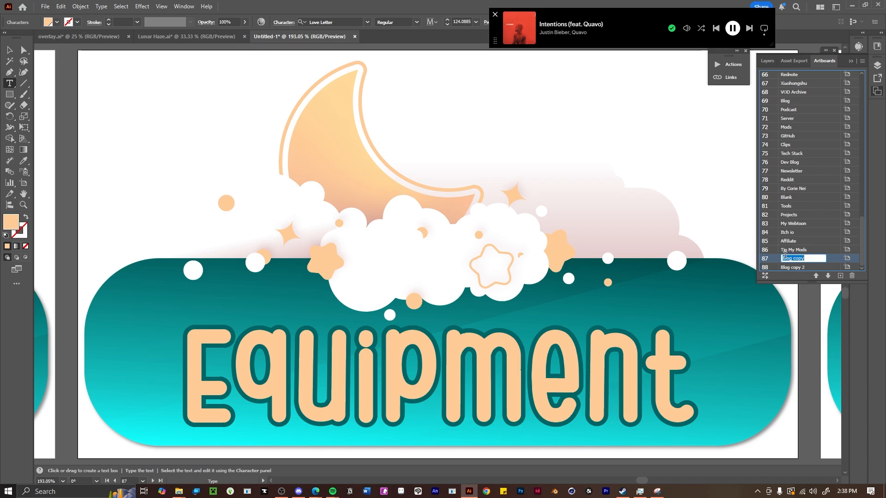
click(768, 267)
double_click(793, 267)
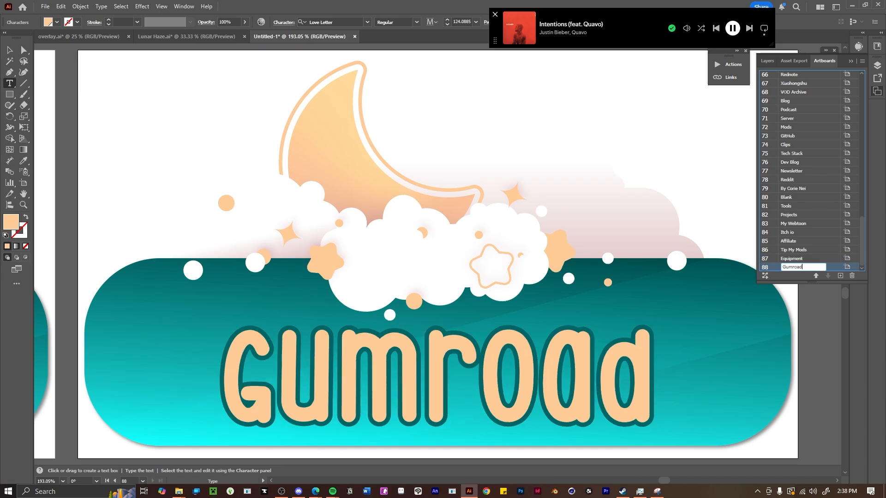
- Review the whole grid of titled panels across all artboards with nothing selected
key(ctrl+alt+0)
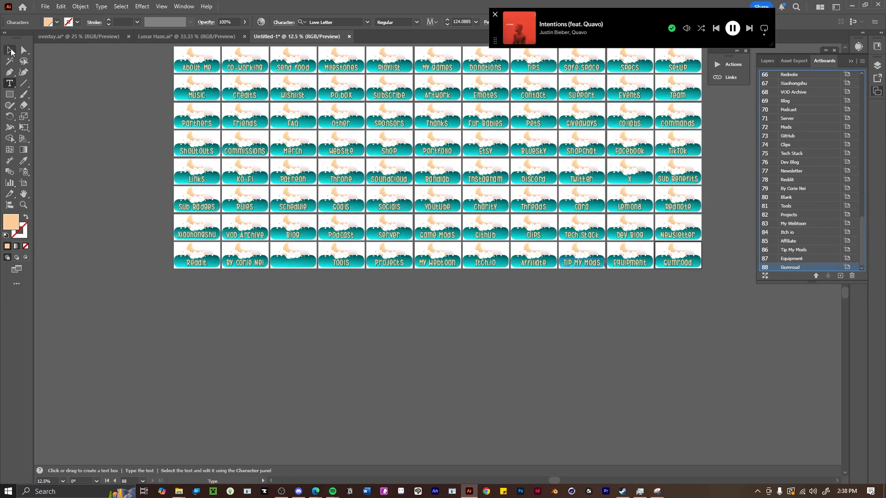
click(11, 51)
click(132, 123)
key(ctrl+0)
key(ctrl+minus)
key(ctrl+minus)
key(ctrl+minus)
key(ctrl+minus)
key(ctrl+minus)
key(ctrl+minus)
drag(143, 344, 512, 497)
key(ctrl+minus)
drag(308, 81, 349, 83)
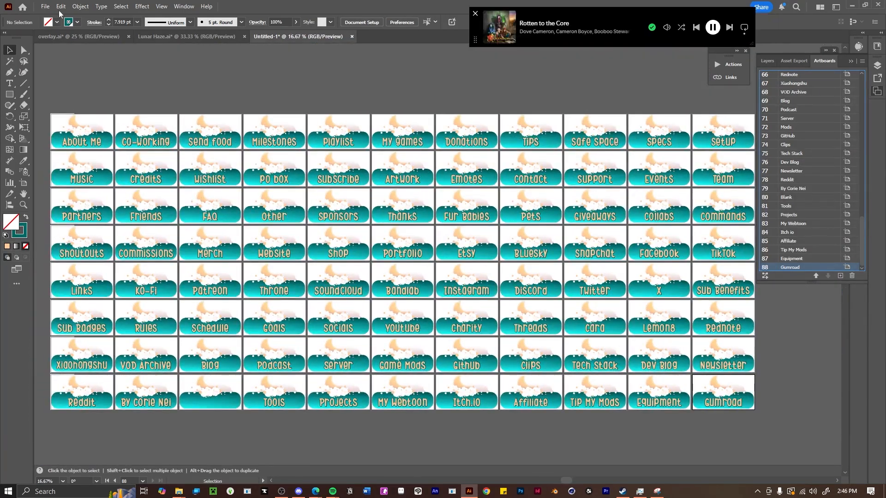
- Start saving the document in the Lunar Haze Version 1 panels folder with the file name "[corienei] Lunar Haze V1 - TEAL"
click(45, 6)
click(72, 97)
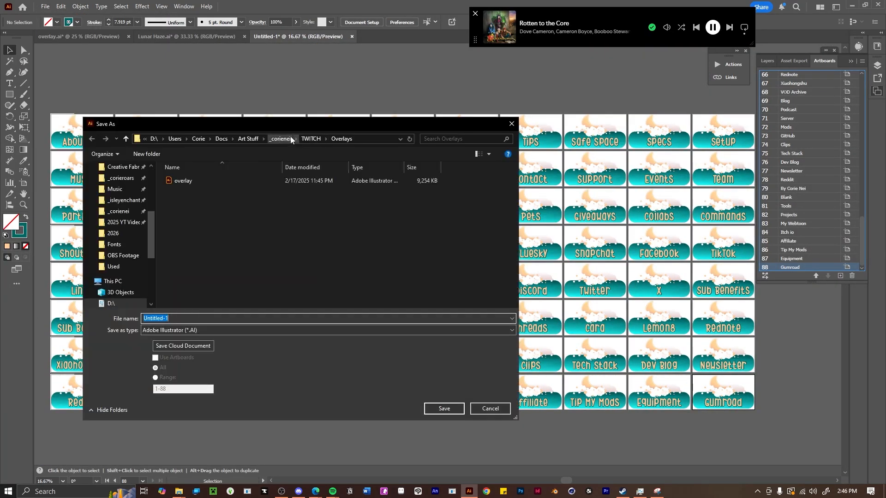
click(264, 138)
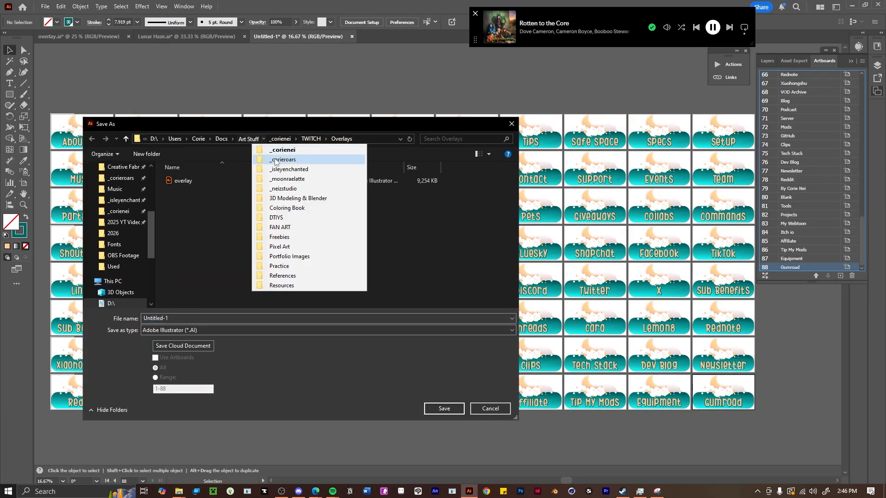
click(274, 161)
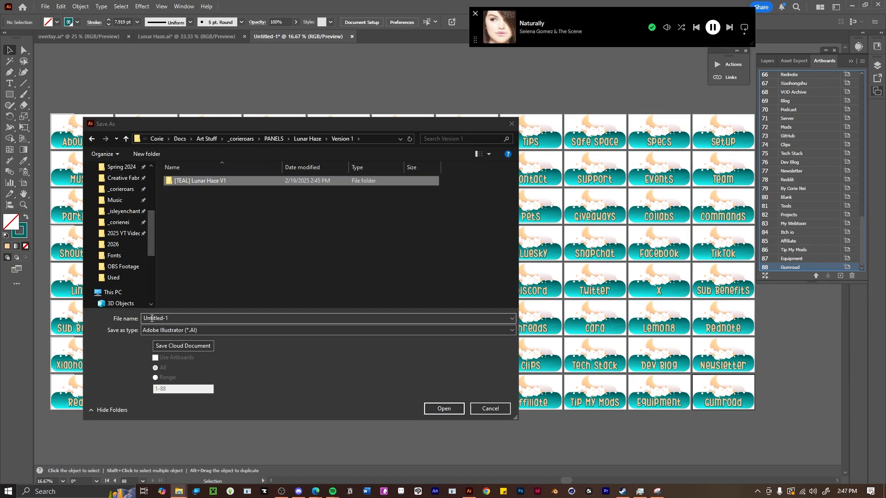
double_click(175, 317)
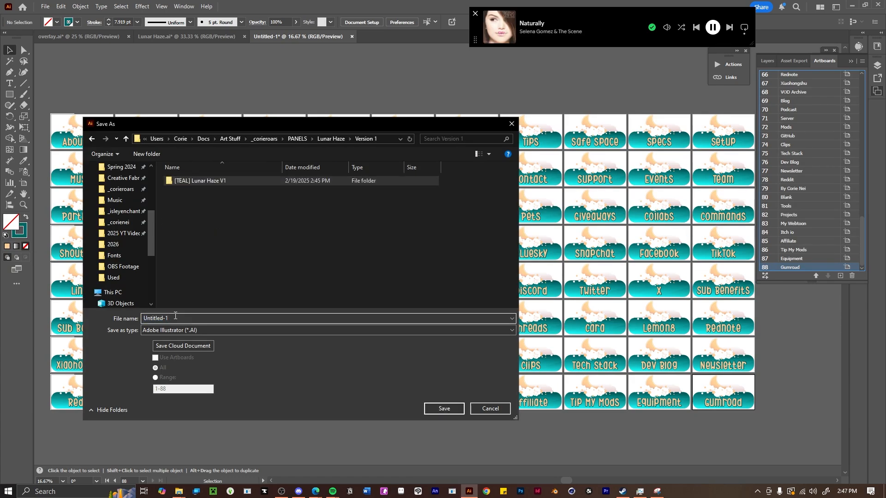
text([corienei] Lunar Haze V1 - TEAL)
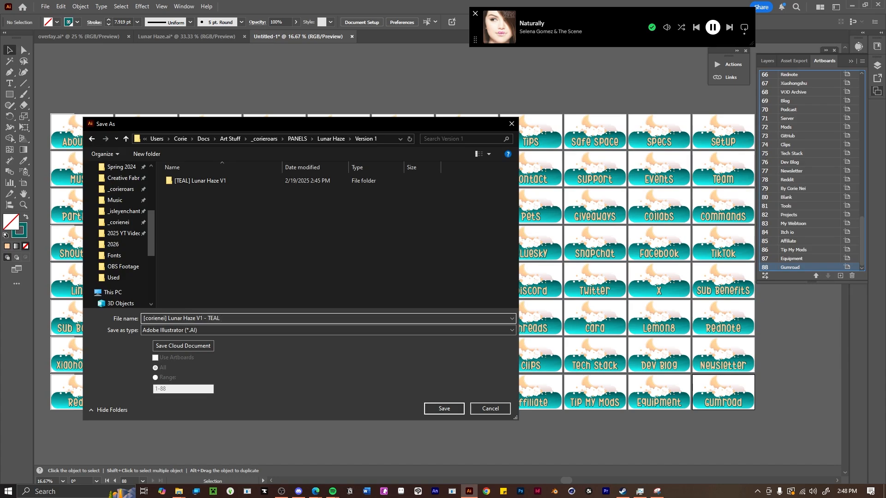
- Rename the "[TEAL] Lunar Haze V1" folder to "Lunar Haze V1 - TEAL", reusing the copied file name without its bracketed prefix
double_click(198, 180)
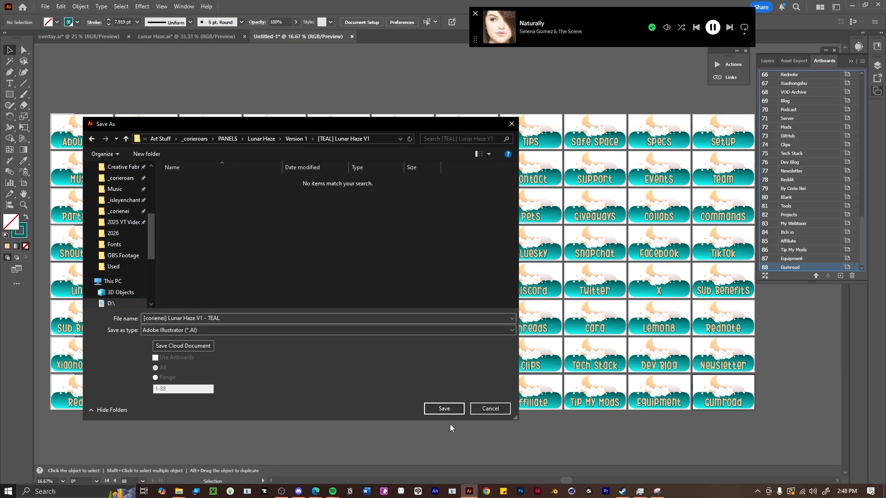
key(alt+Left)
right_click(223, 181)
click(248, 376)
click(217, 318)
key(ctrl+c)
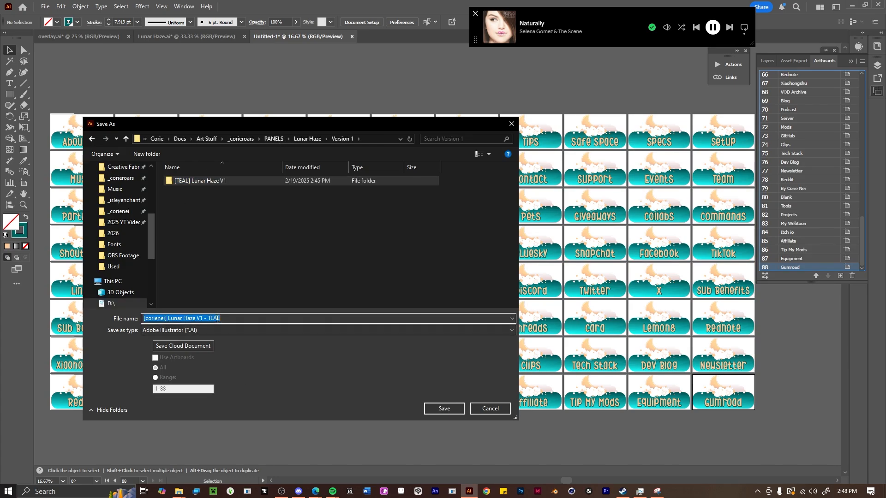
right_click(213, 318)
click(232, 350)
right_click(205, 181)
click(230, 373)
key(ctrl+v)
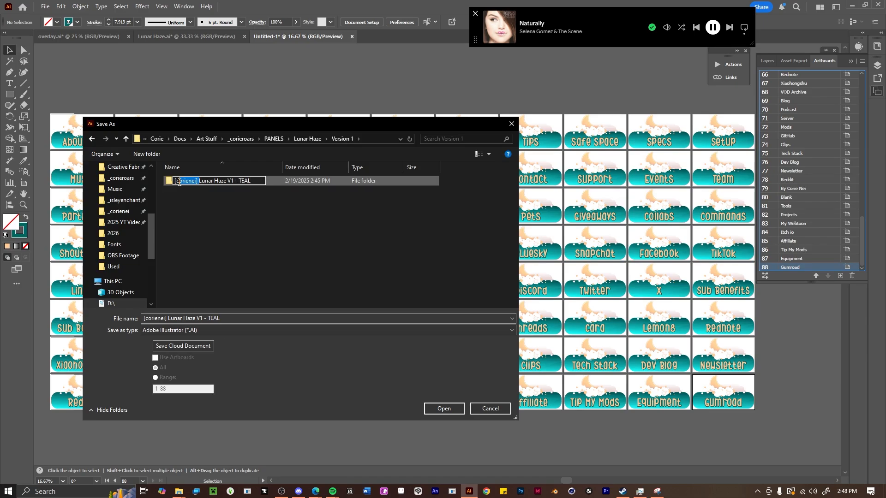
- Save the Illustrator file inside the "Lunar Haze V1 - TEAL" folder and accept the save options
double_click(243, 180)
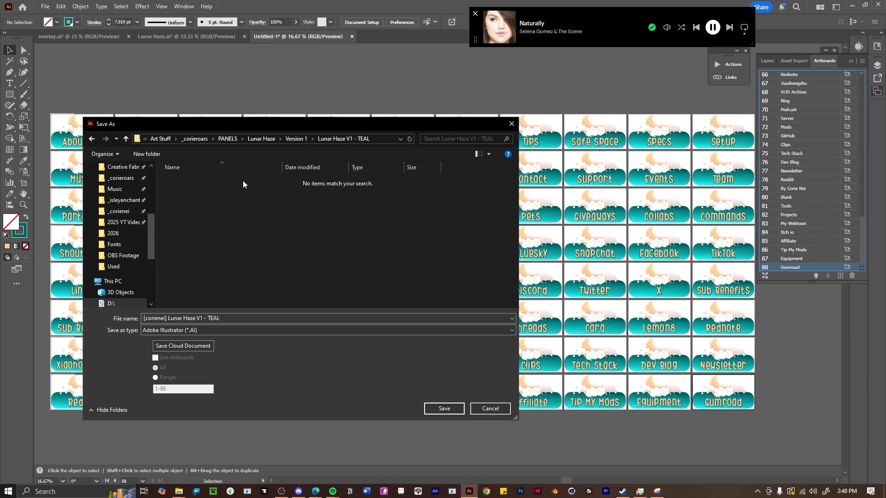
click(444, 409)
click(482, 376)
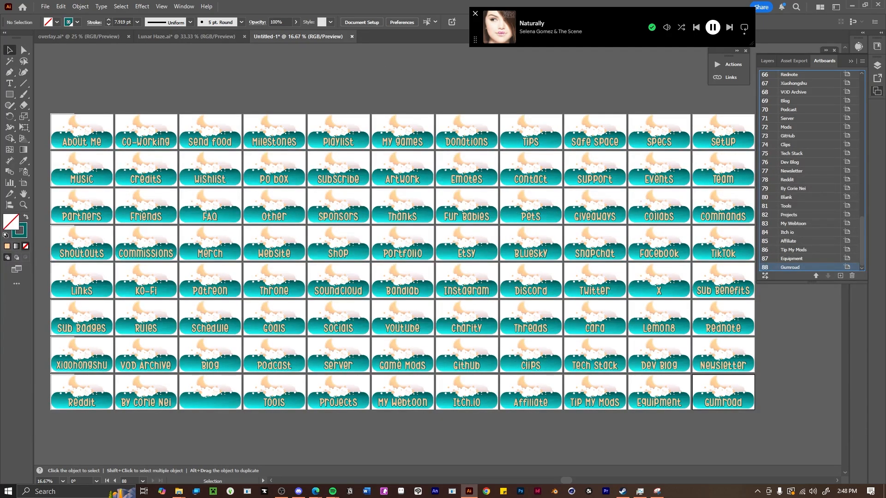
- Pause the Spotify playback and return to the panel artboards
click(48, 8)
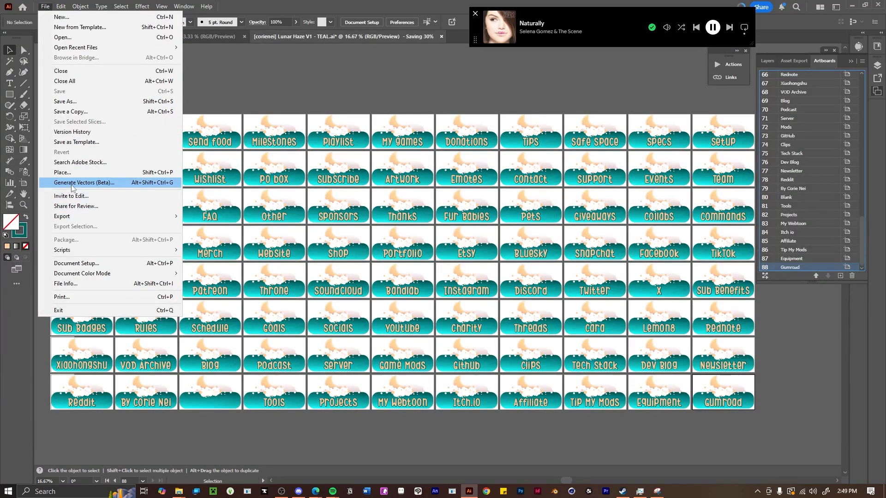
click(712, 28)
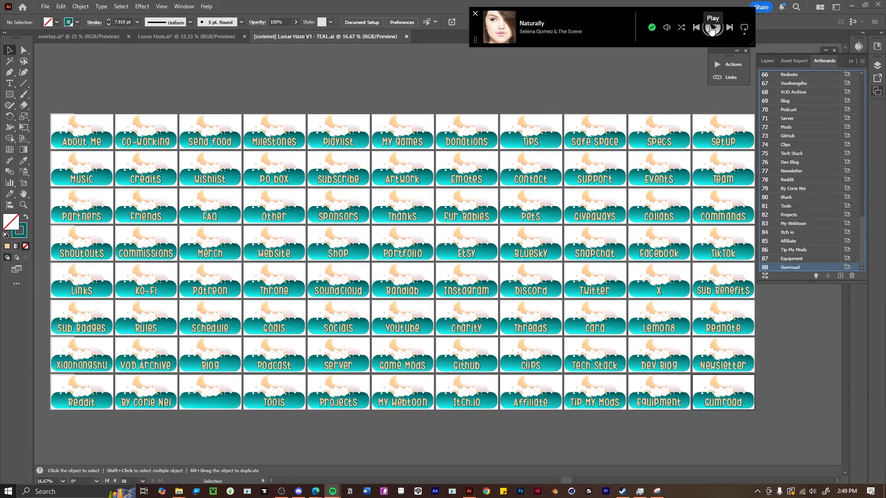
click(358, 105)
mouse_move(295, 84)
mouse_down()
mouse_move(278, 91)
mouse_move(289, 73)
mouse_up()
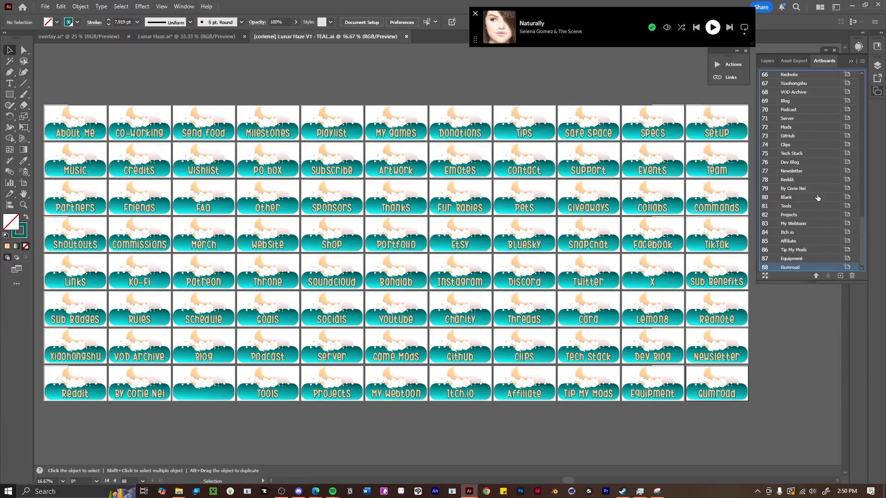